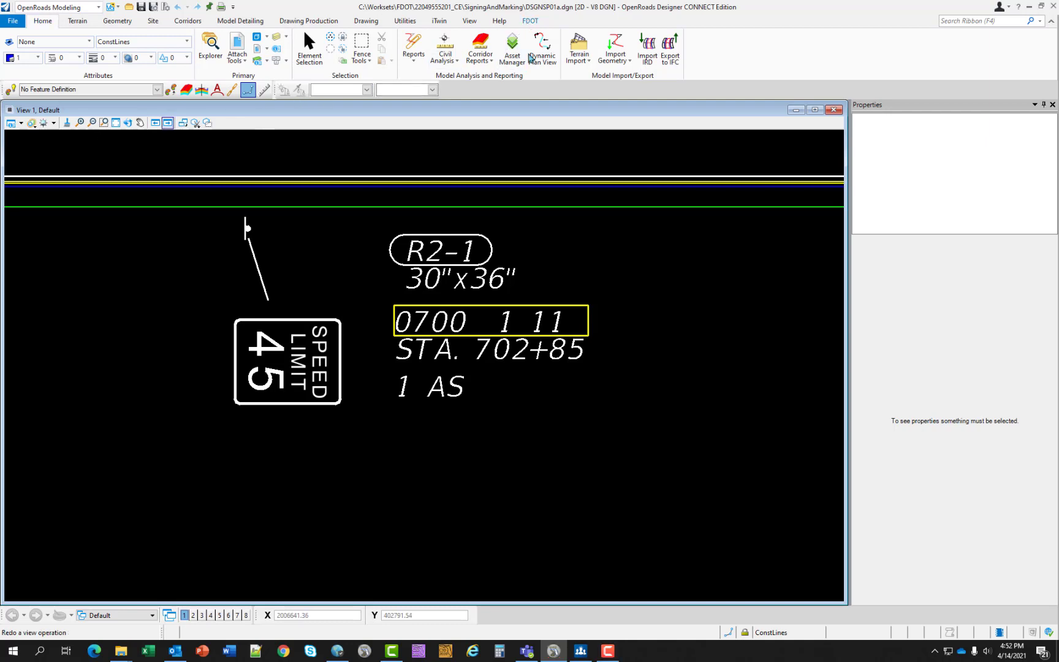
- Open the Pavement Marking tool and look through its stripe pay items, striping methods and separation pattern settings
{"action": "left_click", "coordinate": [528, 21]}
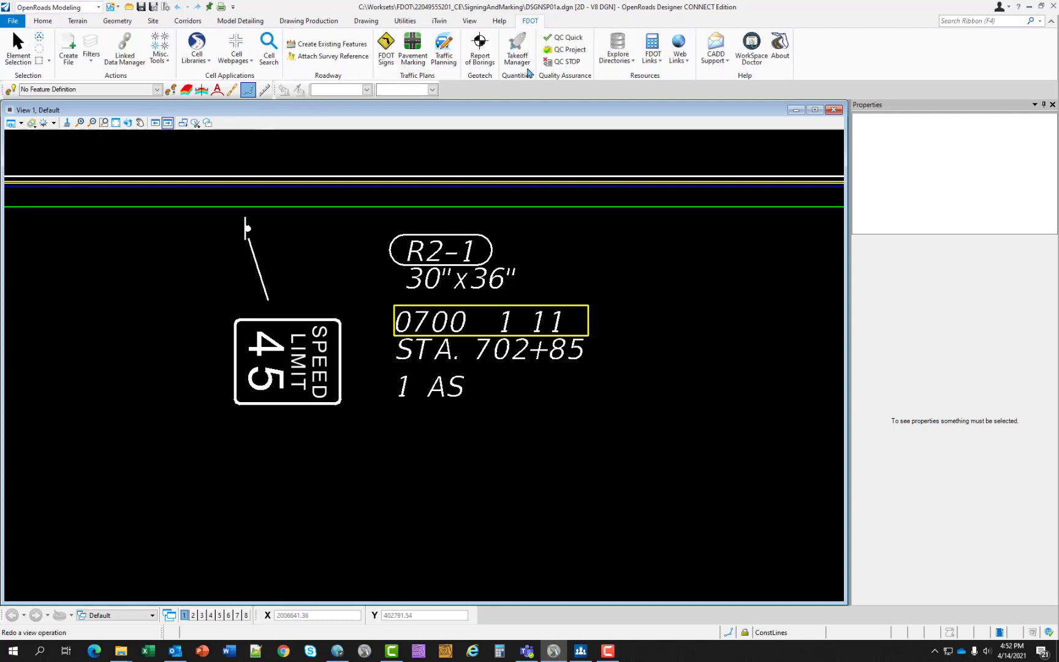
{"action": "left_click", "coordinate": [412, 52]}
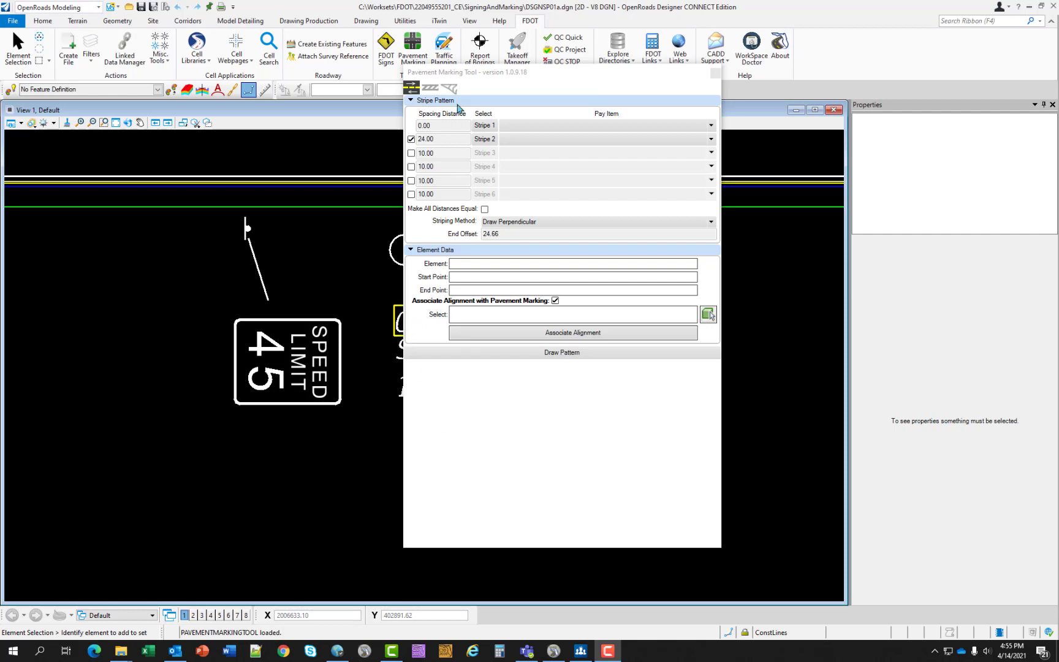
{"action": "left_click", "coordinate": [713, 126]}
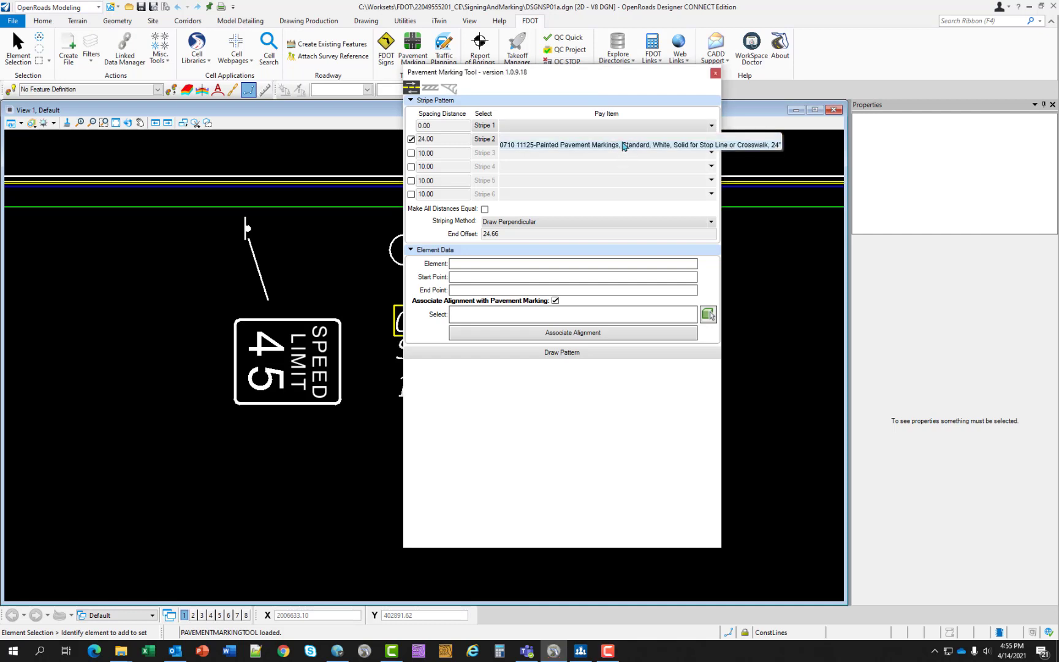
{"action": "left_click", "coordinate": [633, 111]}
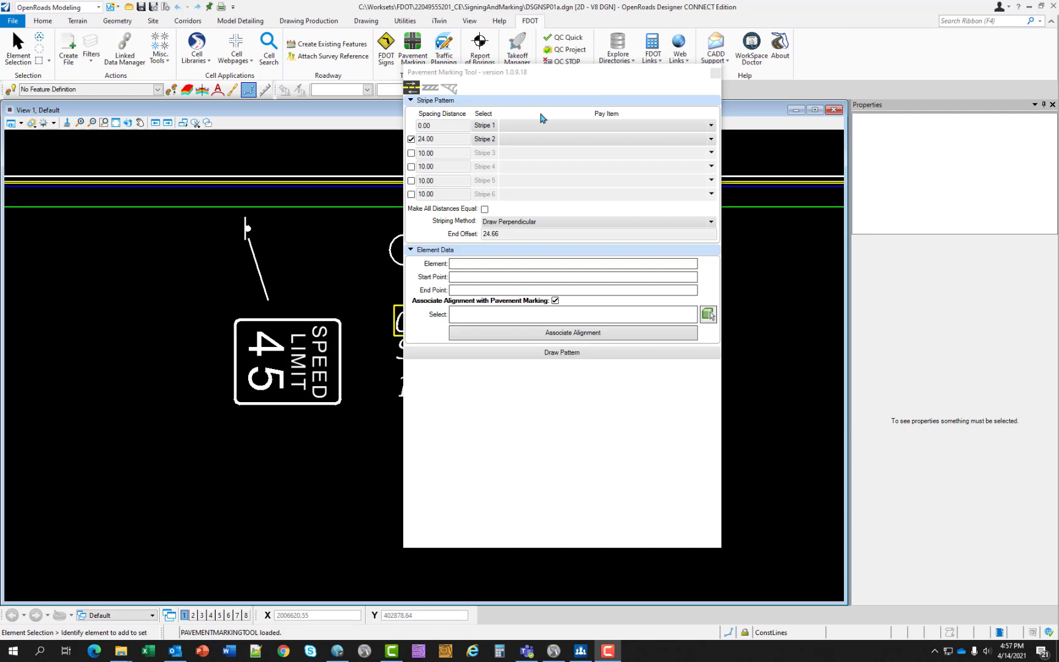
{"action": "left_click", "coordinate": [575, 222]}
{"action": "left_click", "coordinate": [427, 89]}
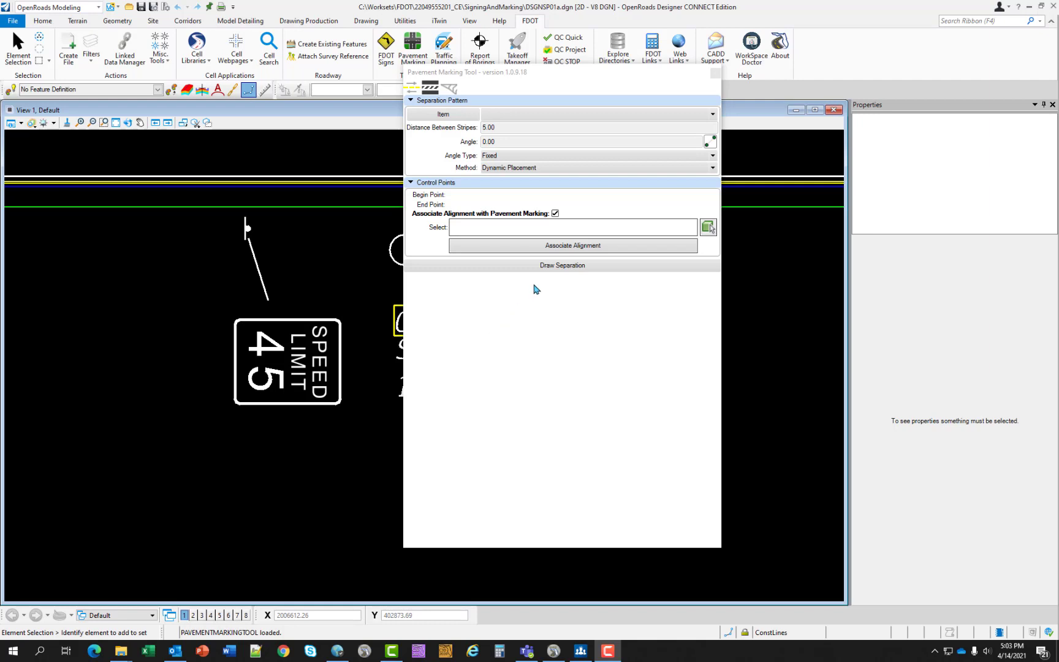
{"action": "left_click", "coordinate": [449, 90]}
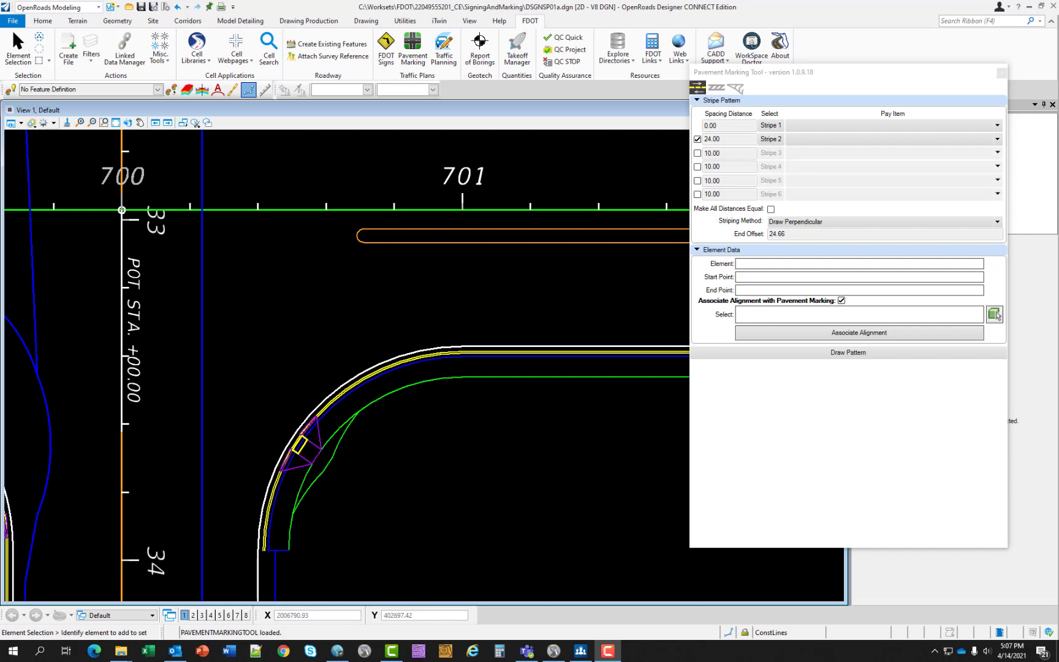
- Disable Stripe 2 in the stripe pattern, leaving only Stripe 1 for the curved pavement edge near station 701
{"action": "left_click", "coordinate": [601, 285]}
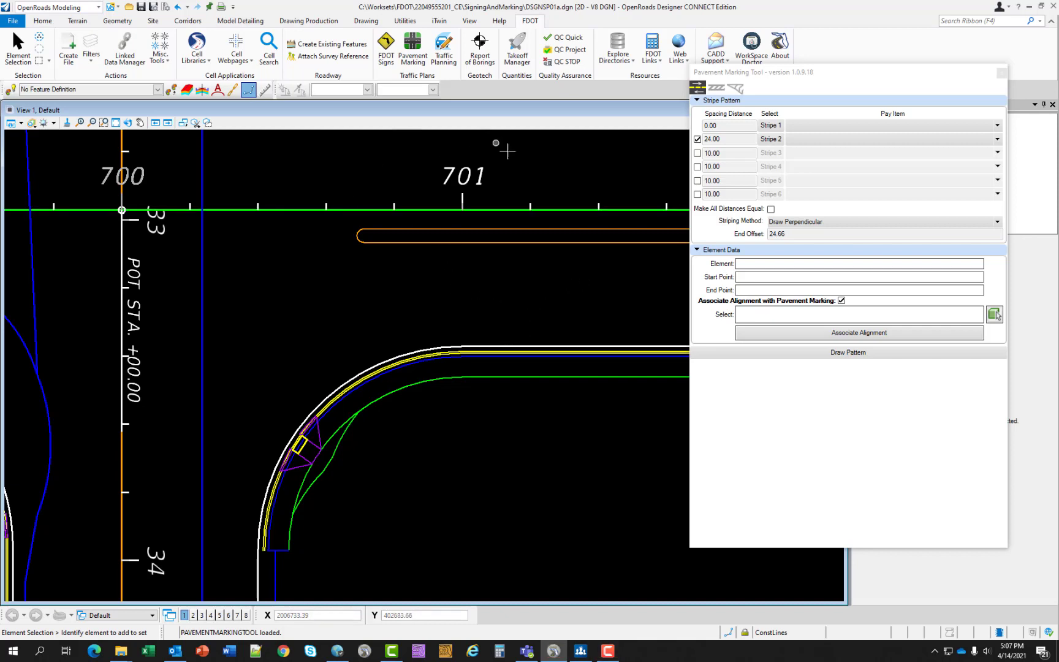
{"action": "middle_click_drag", "start_coordinate": [365, 397], "coordinate": [353, 407]}
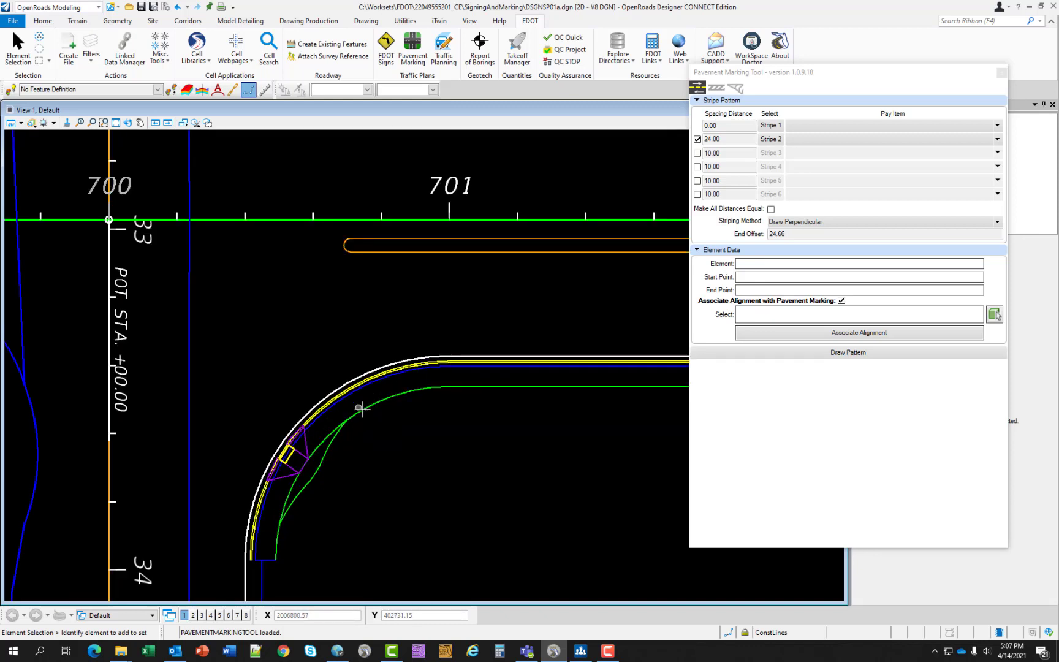
{"action": "scroll", "coordinate": [362, 406], "scroll_direction": "up", "scroll_amount": 2}
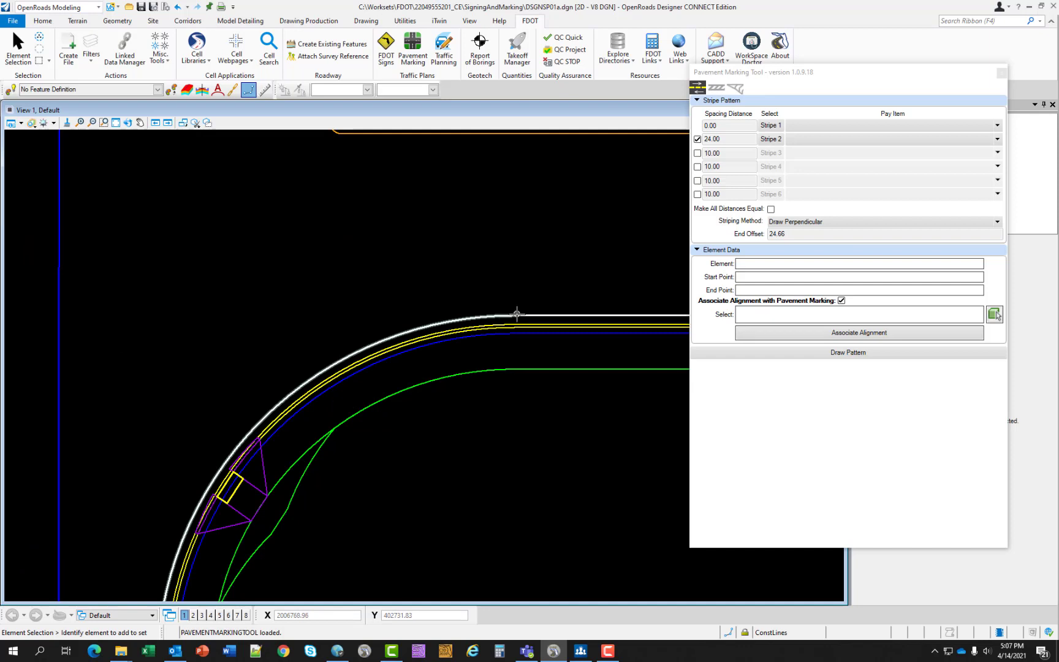
{"action": "scroll", "coordinate": [507, 317], "scroll_direction": "up", "scroll_amount": 2}
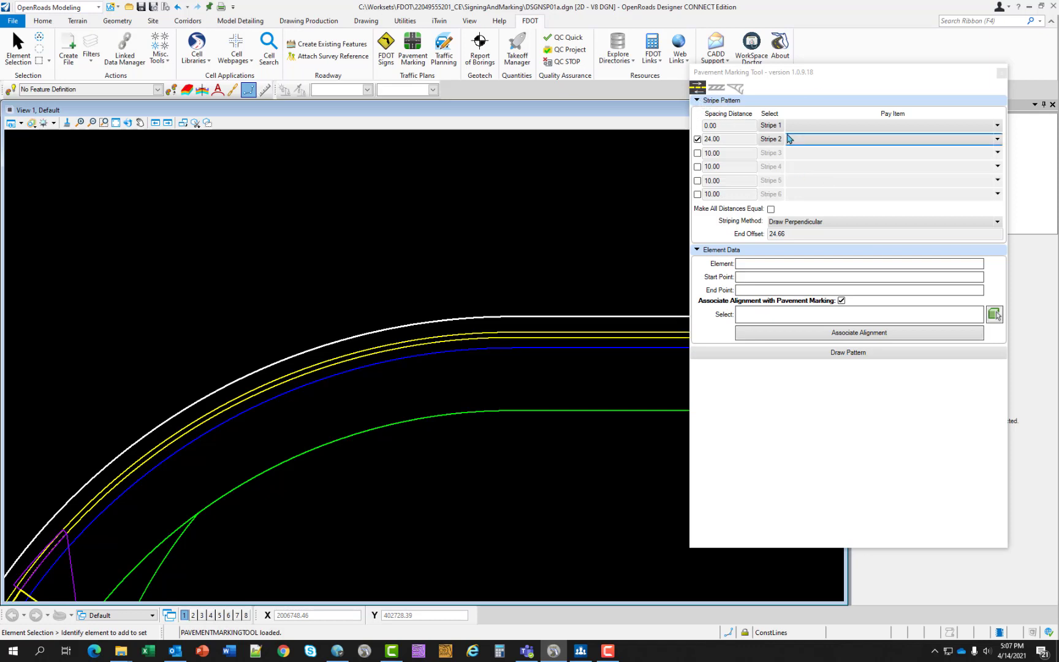
{"action": "left_click", "coordinate": [698, 139]}
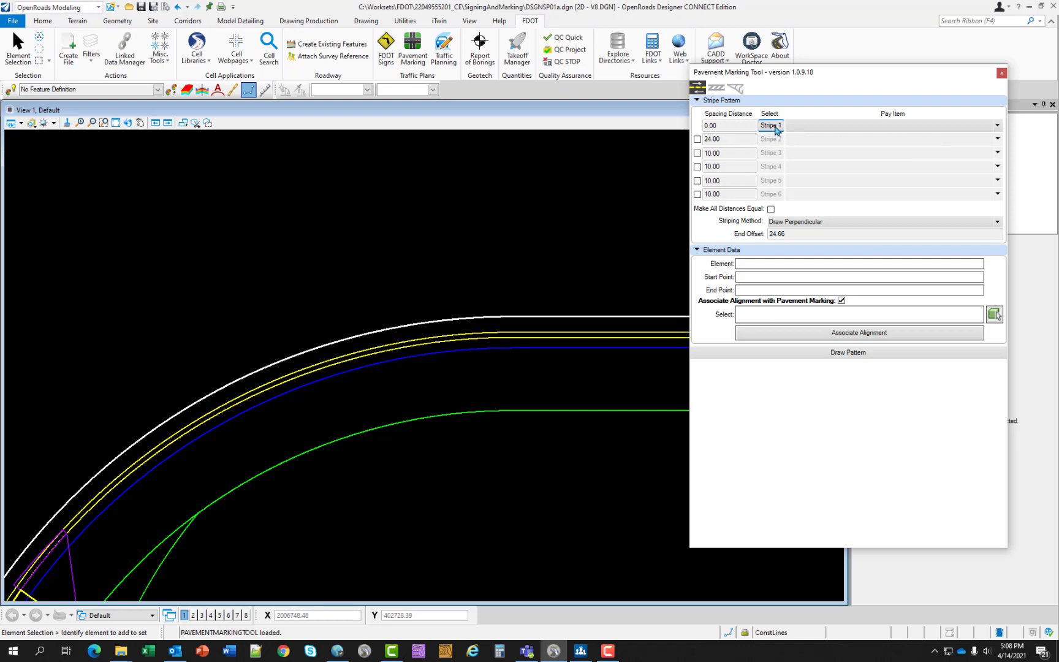
- Assign pay item 0710 11101, Painted Pavement Markings, Standard, White, Solid, 6", to Stripe 1 from the pay item database
{"action": "left_click", "coordinate": [773, 126]}
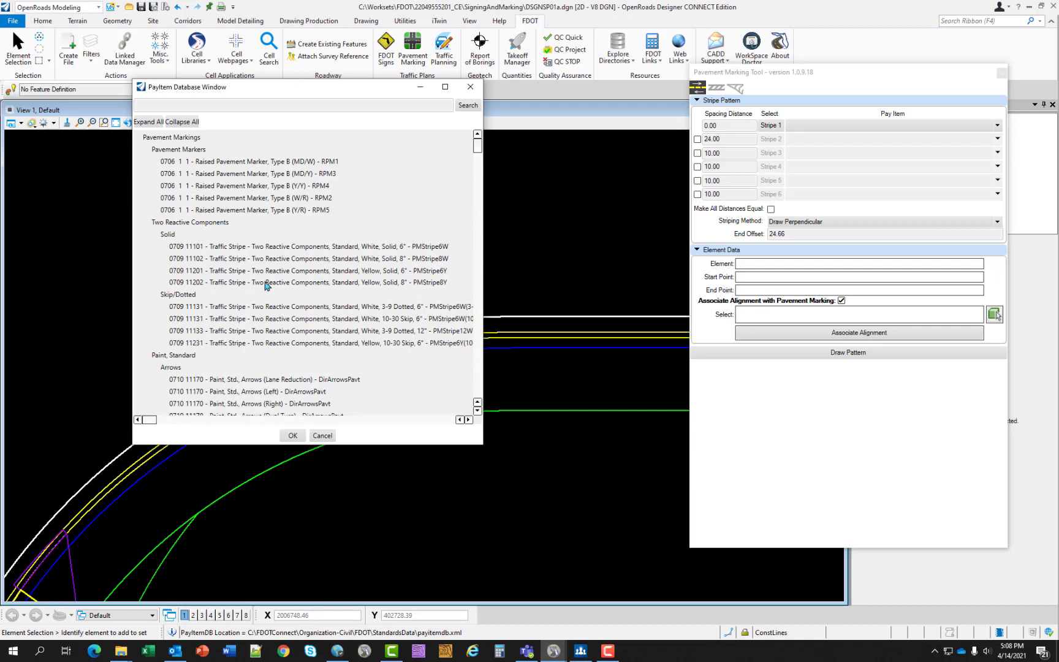
{"action": "left_click", "coordinate": [182, 122]}
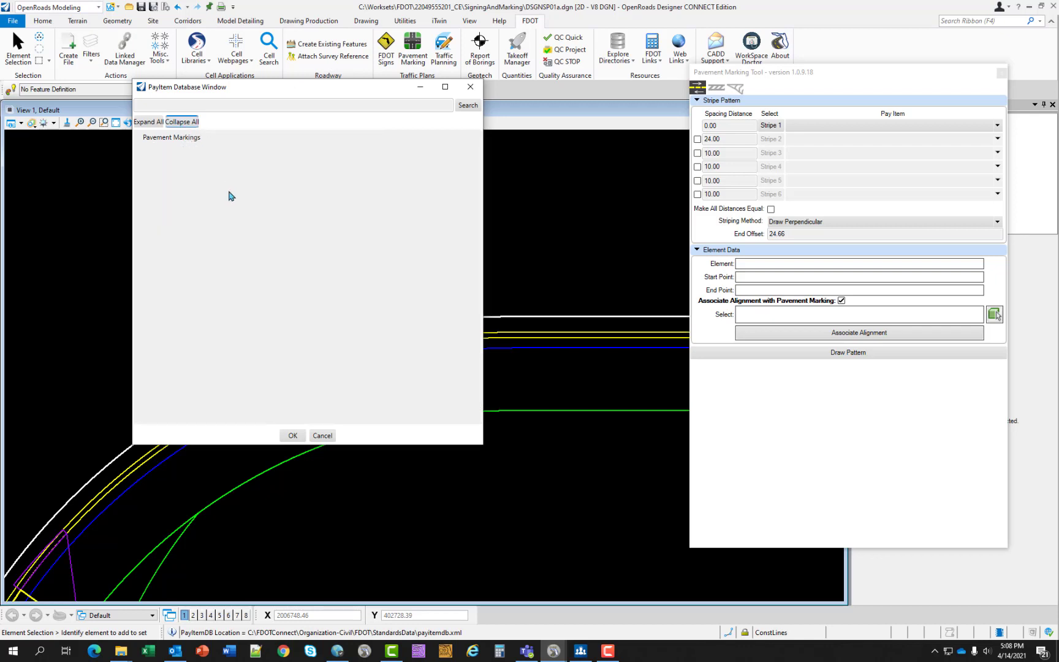
{"action": "double_click", "coordinate": [152, 140]}
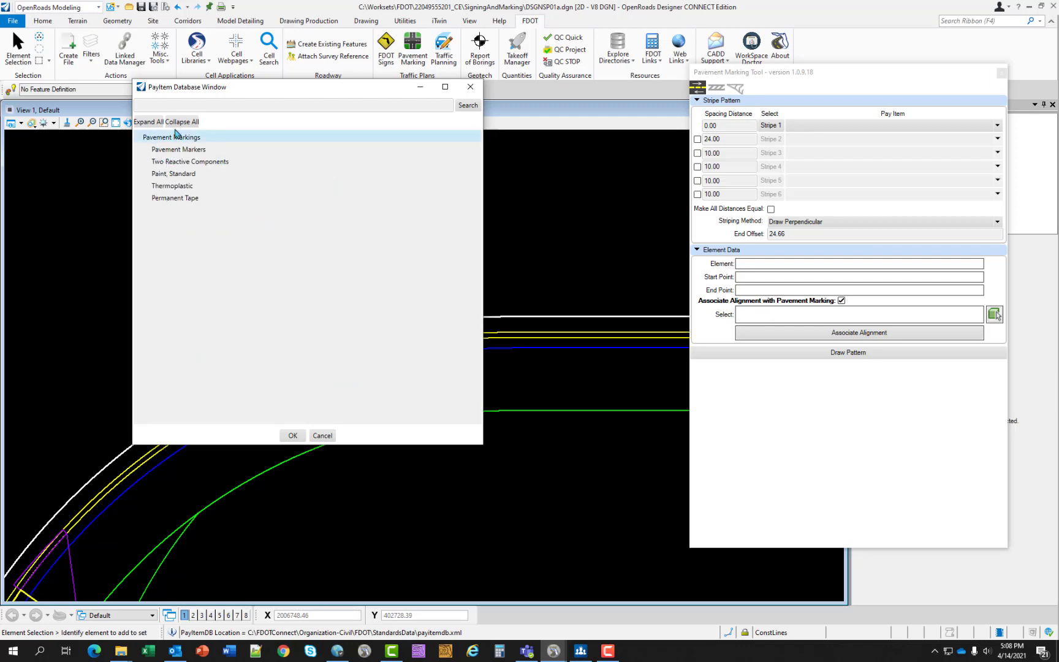
{"action": "left_click", "coordinate": [174, 107]}
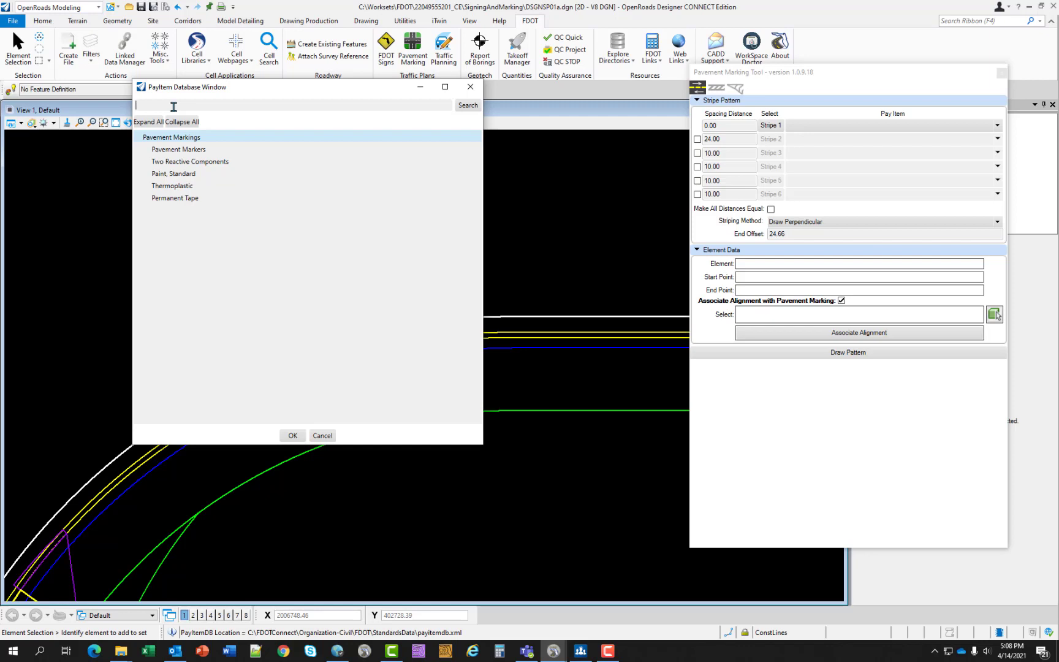
{"action": "type", "text": "0710 11101"}
{"action": "left_click", "coordinate": [467, 107]}
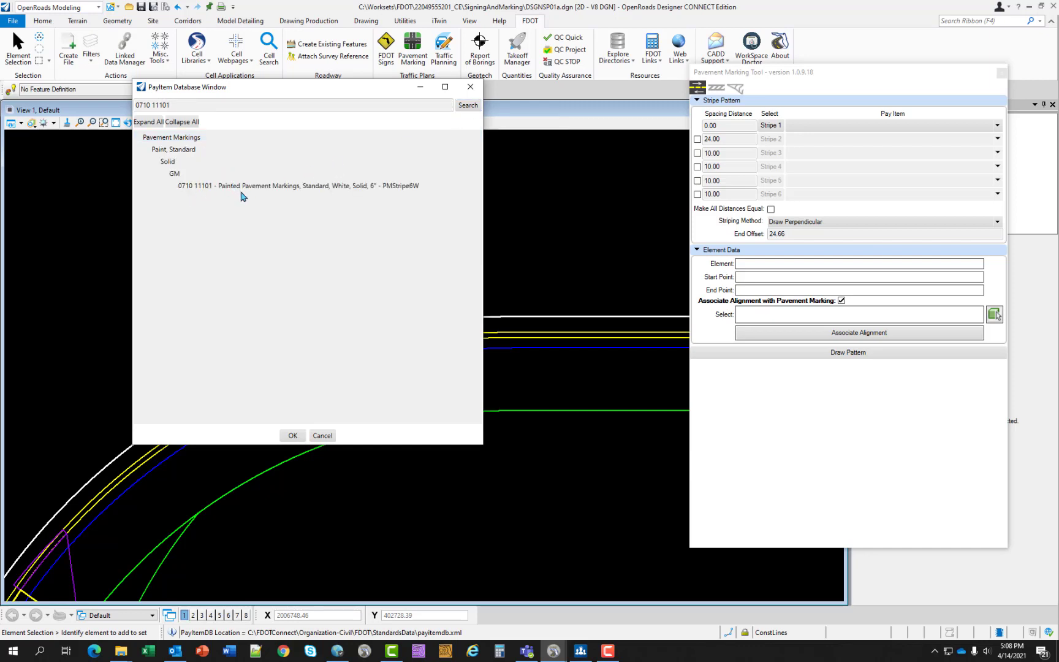
{"action": "left_click", "coordinate": [242, 188]}
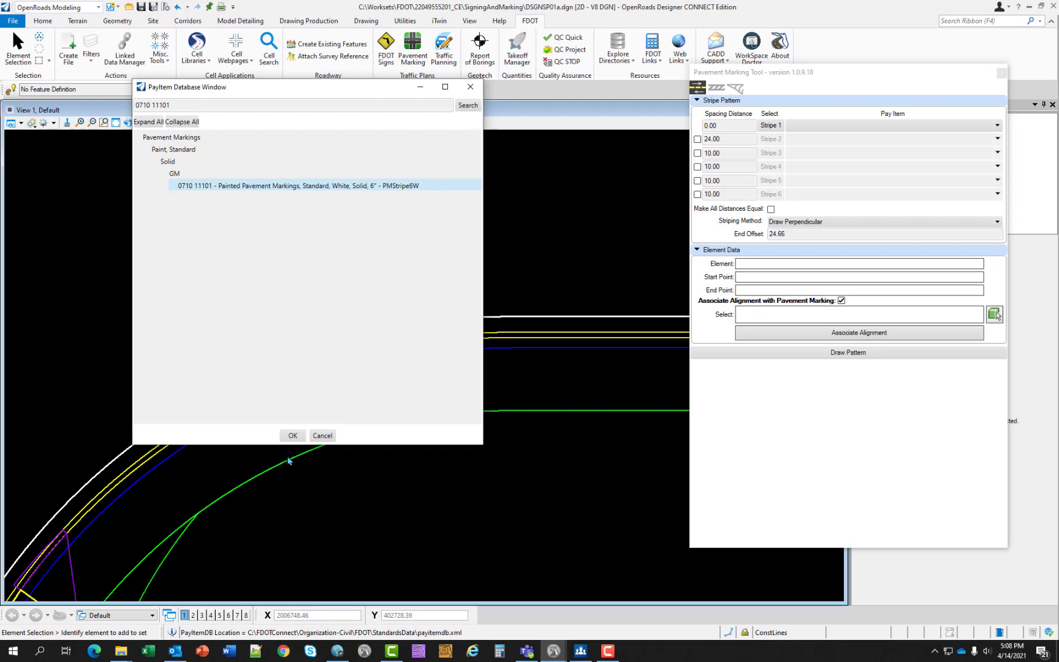
{"action": "left_click", "coordinate": [293, 436]}
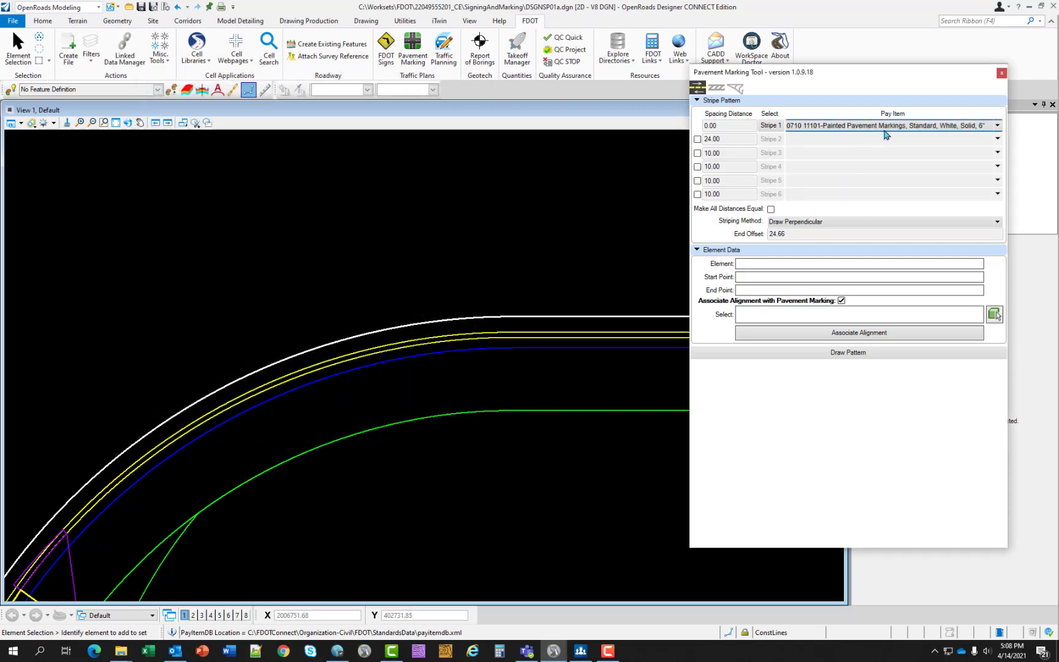
- Set the Stripe 1 spacing distance to 0.33 and the striping method to Element Points
{"action": "double_click", "coordinate": [724, 126]}
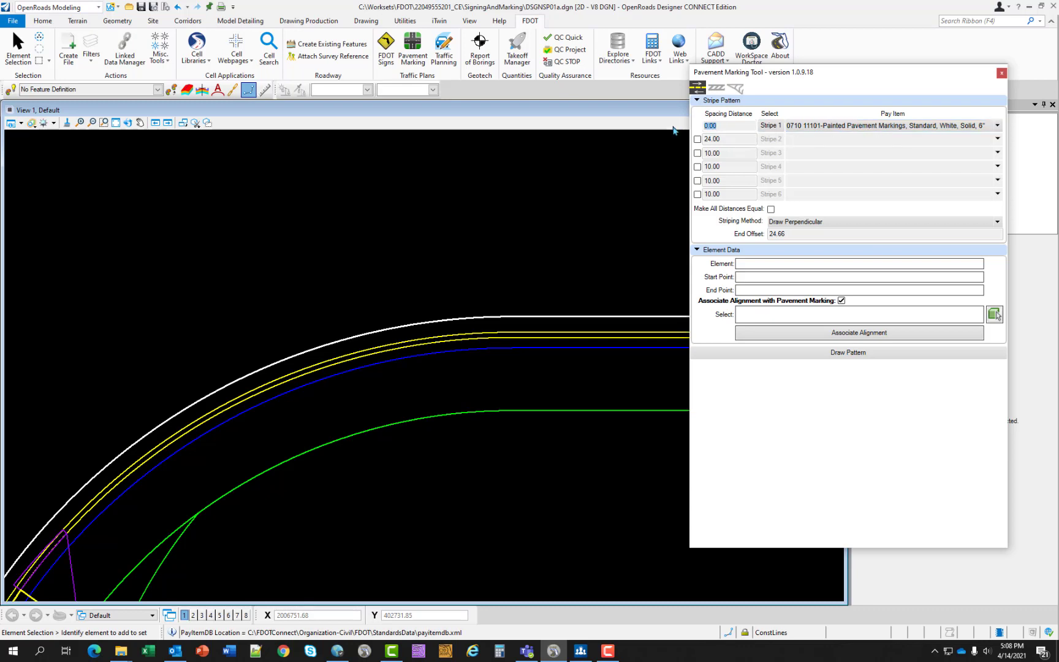
{"action": "type", "text": "0.33"}
{"action": "left_click", "coordinate": [809, 221]}
{"action": "left_click", "coordinate": [790, 237]}
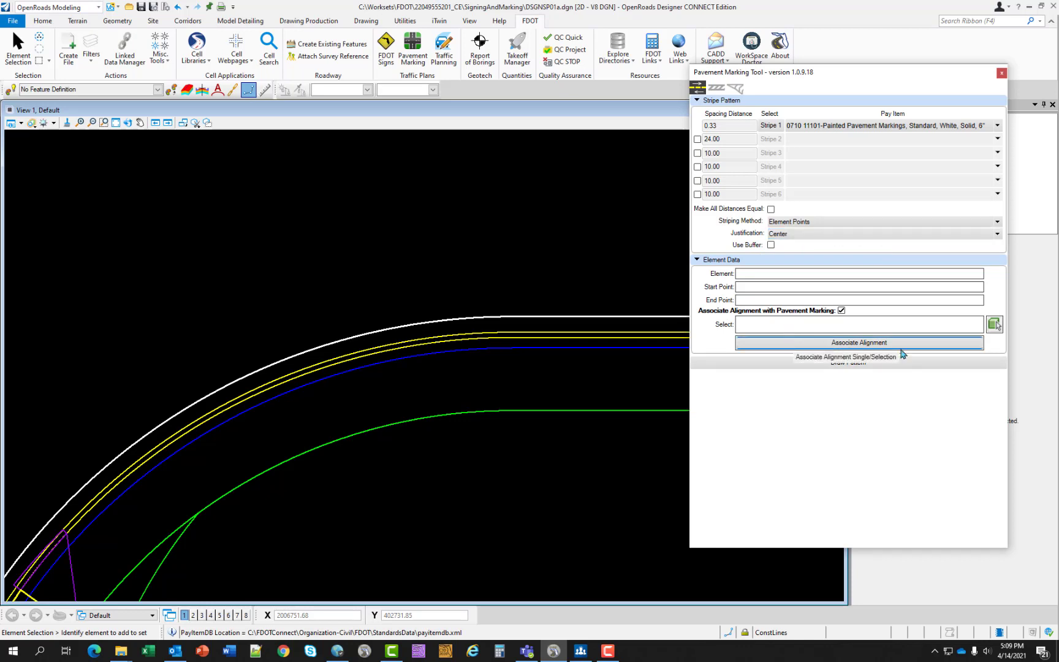
- Select the CL_SR61 centerline as the alignment associated with the pavement marking
{"action": "left_click", "coordinate": [994, 324]}
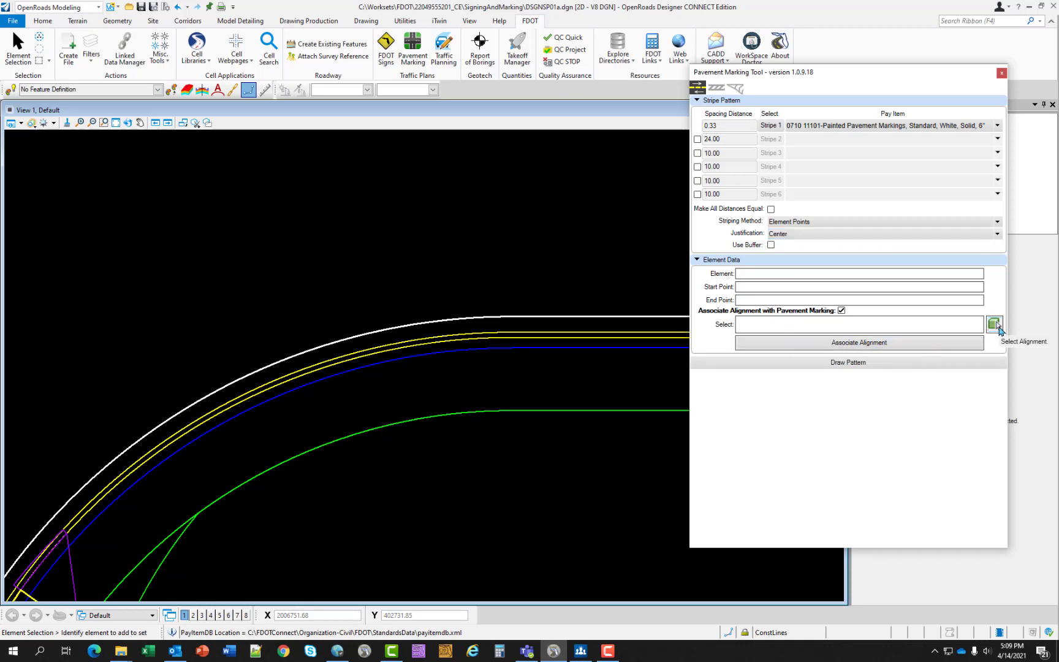
{"action": "scroll", "coordinate": [606, 315], "scroll_direction": "down", "scroll_amount": 2}
{"action": "scroll", "coordinate": [605, 316], "scroll_direction": "down", "scroll_amount": 2}
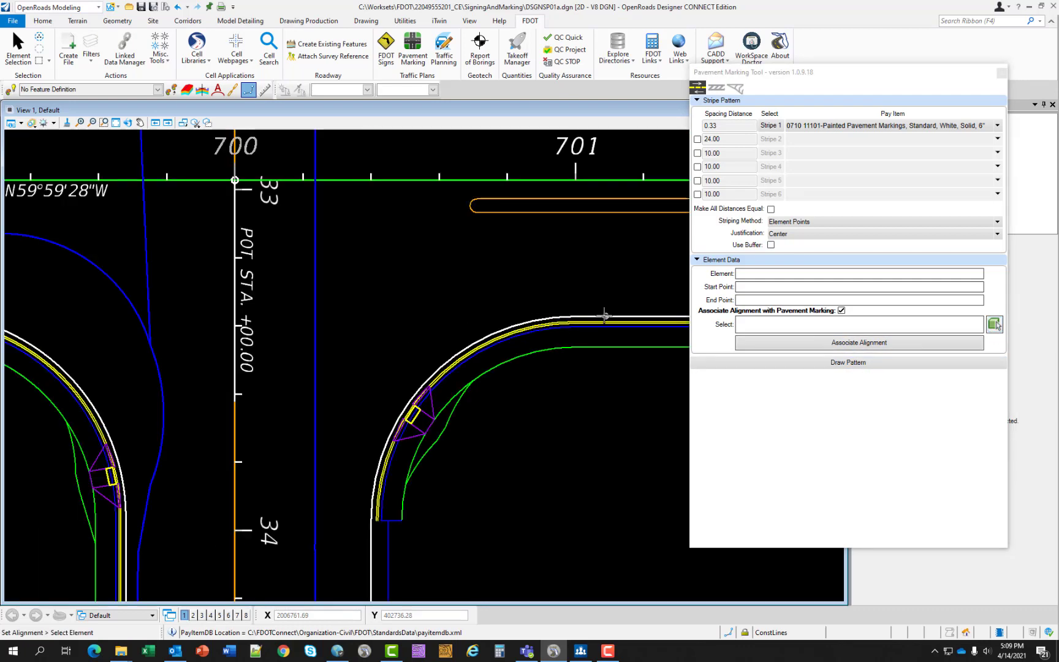
{"action": "left_click", "coordinate": [475, 180]}
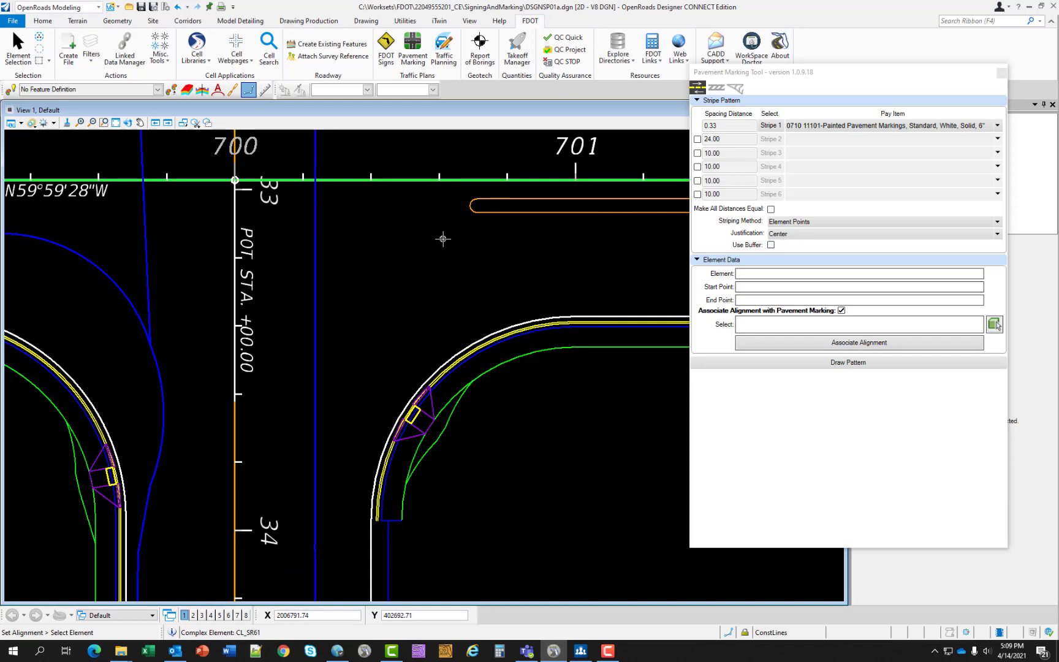
{"action": "left_click", "coordinate": [444, 239]}
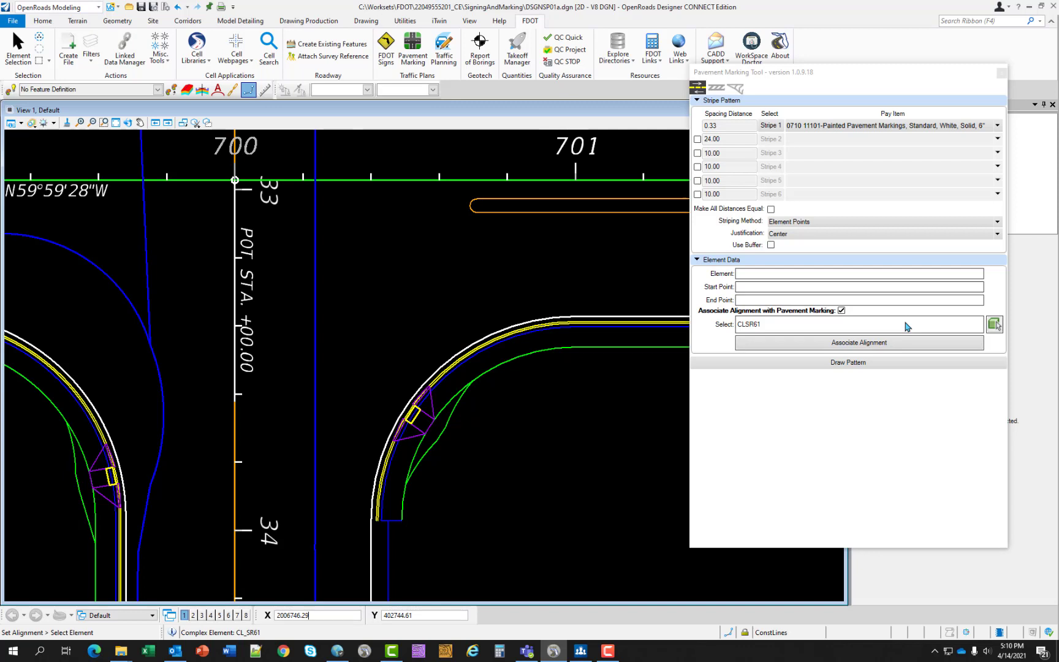
- Draw the stripe pattern along the curved pavement edge EOPA16 near station 701, offset toward the roadway
{"action": "left_click", "coordinate": [844, 366]}
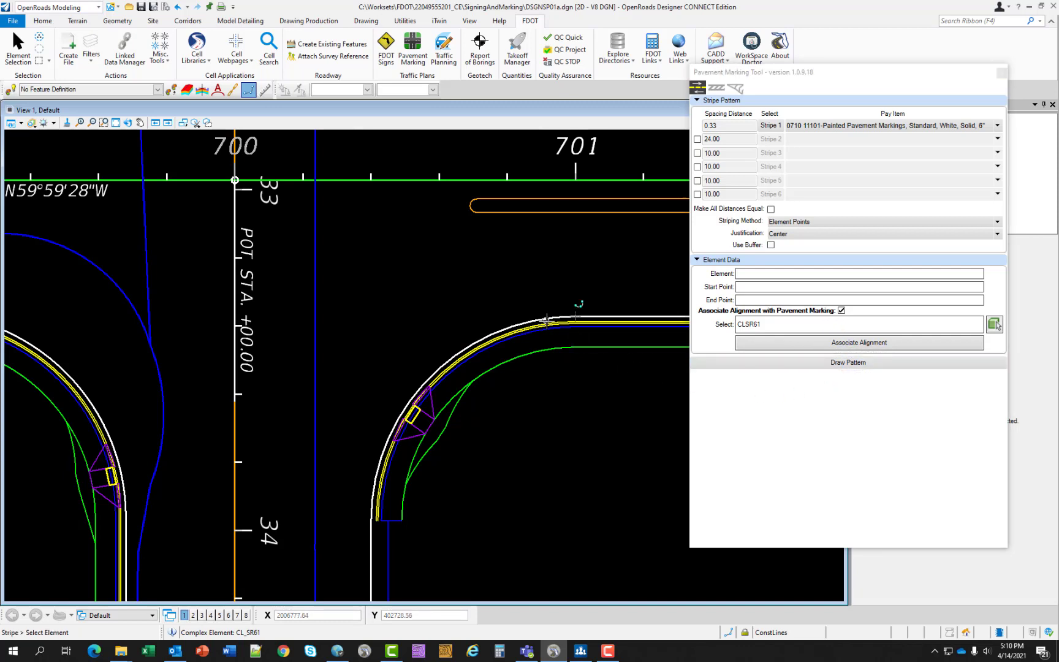
{"action": "scroll", "coordinate": [554, 317], "scroll_direction": "up", "scroll_amount": 4}
{"action": "mouse_move", "coordinate": [540, 314]}
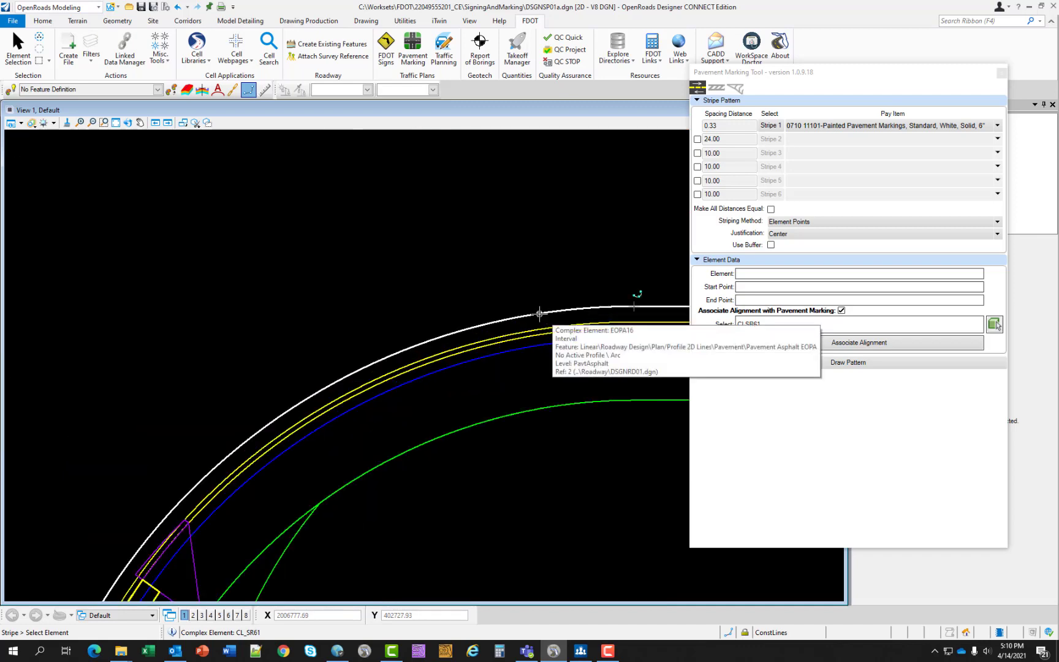
{"action": "left_click", "coordinate": [539, 313]}
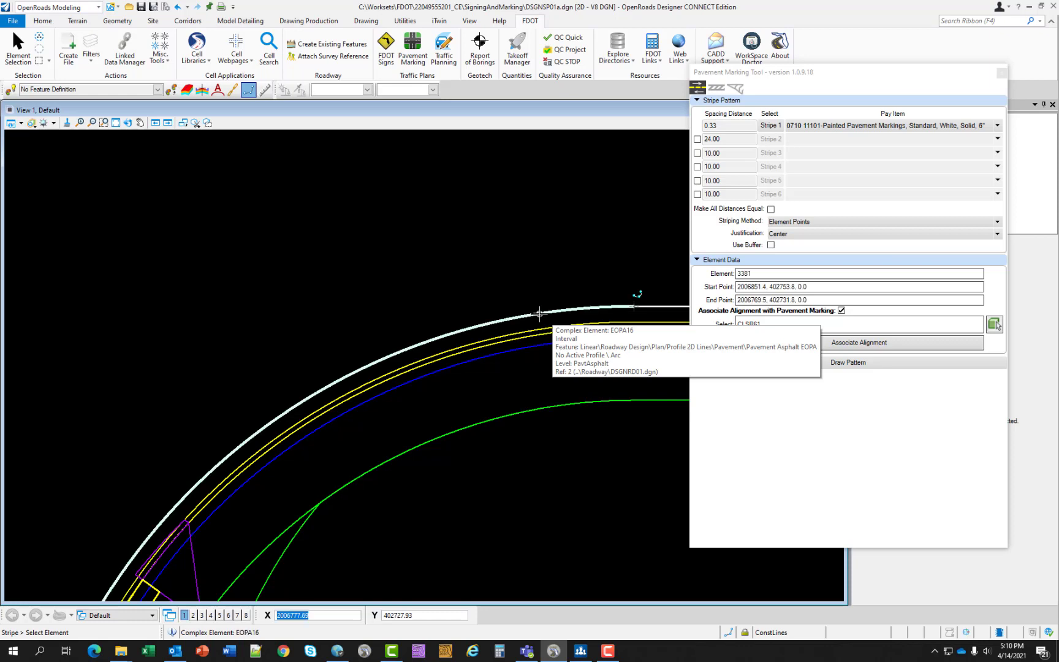
{"action": "left_click", "coordinate": [498, 265]}
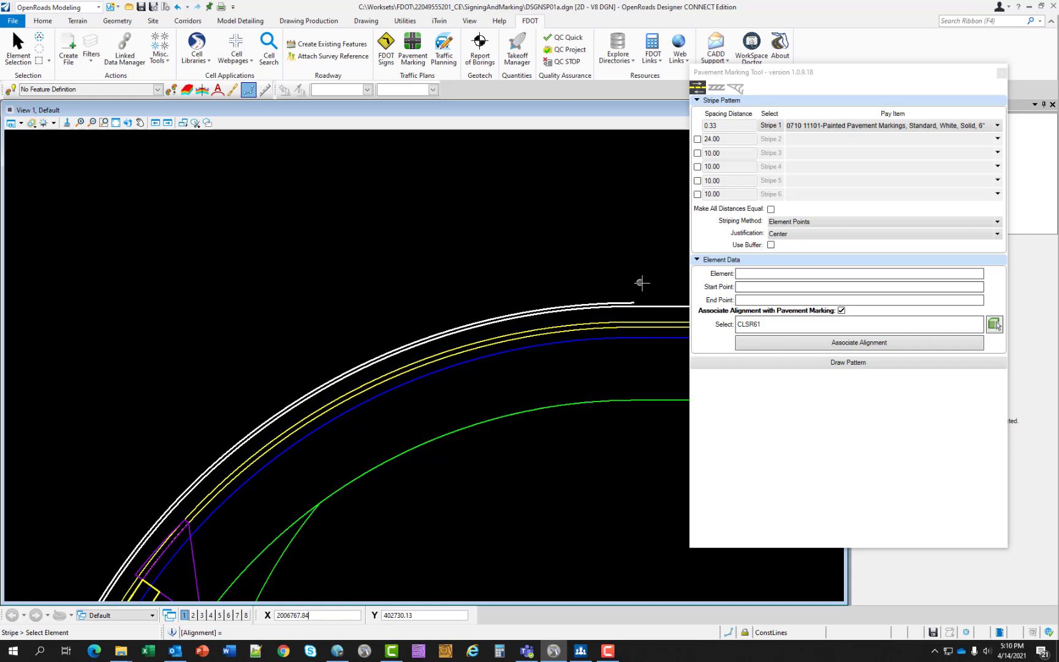
- Stripe the adjoining straight pavement edge, and the curved edge EOPA_ARC_NW across the centerline on its roadway side
{"action": "left_click", "coordinate": [663, 306]}
{"action": "scroll", "coordinate": [612, 284], "scroll_direction": "up", "scroll_amount": 3}
{"action": "scroll", "coordinate": [612, 289], "scroll_direction": "down", "scroll_amount": 3}
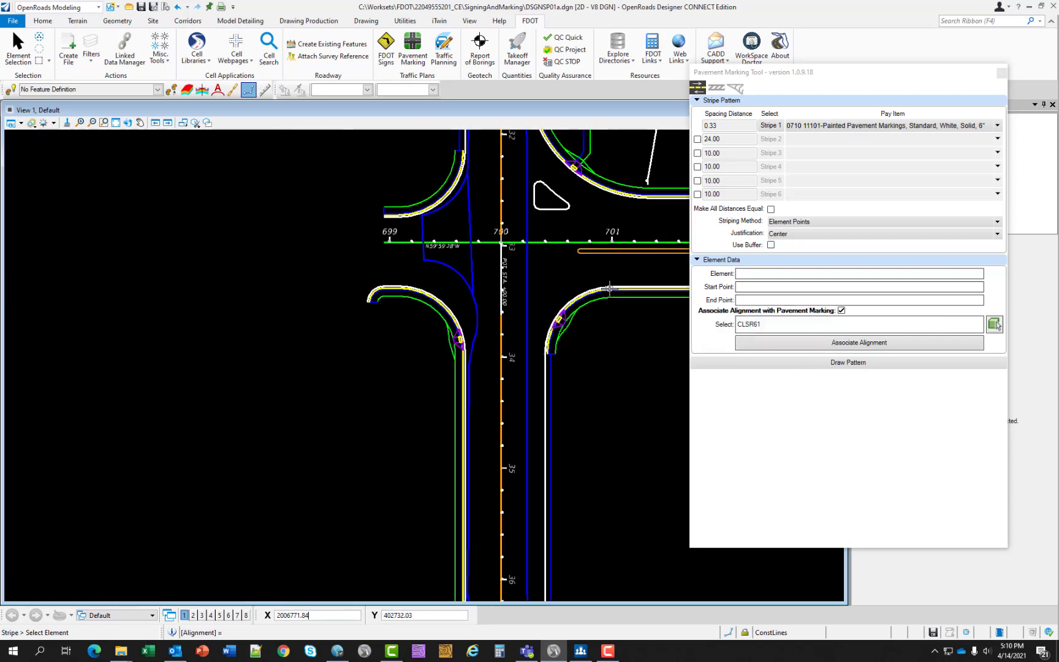
{"action": "scroll", "coordinate": [620, 230], "scroll_direction": "up", "scroll_amount": 3}
{"action": "scroll", "coordinate": [620, 245], "scroll_direction": "up", "scroll_amount": 3}
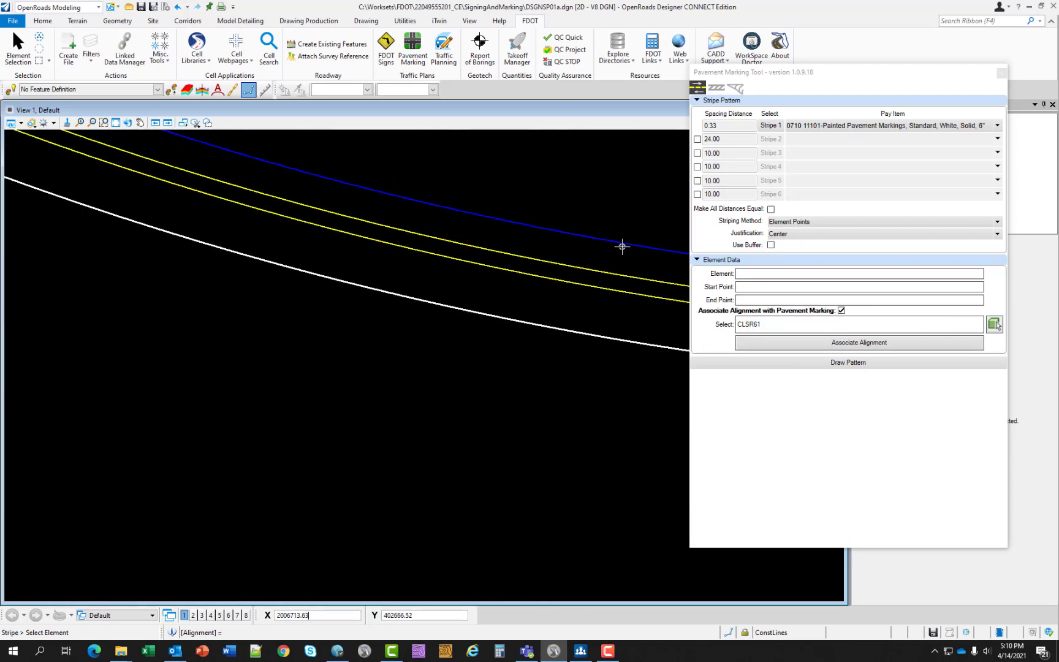
{"action": "left_click", "coordinate": [584, 333]}
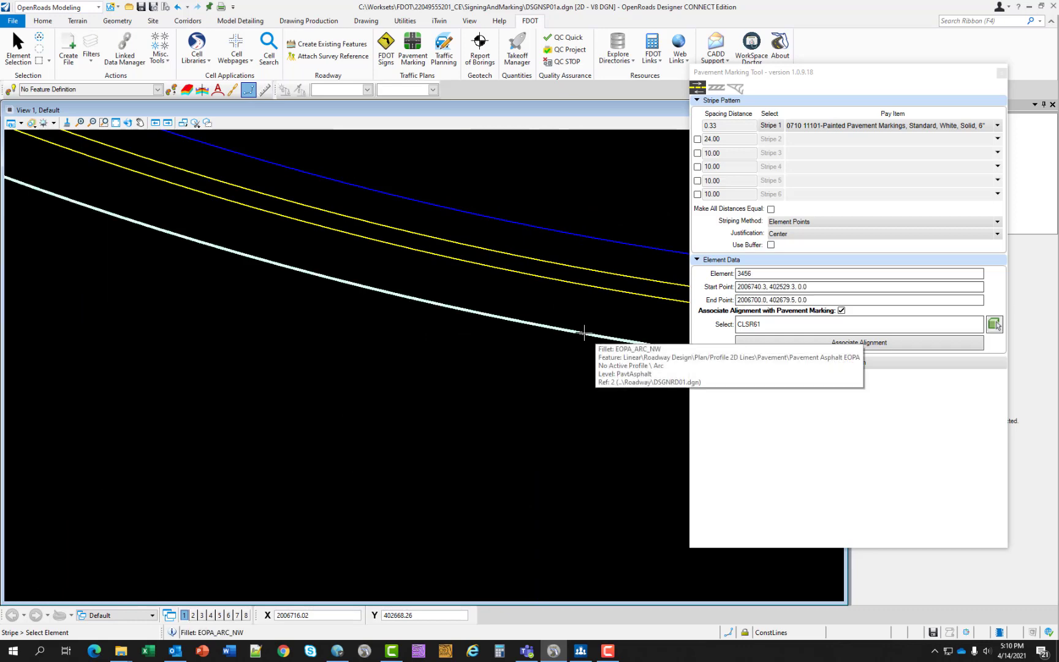
{"action": "left_click", "coordinate": [547, 387]}
- Draw the stripe along the straight pavement edge EOPA4 beyond the EOPA_ARC_NW curve, offset toward the roadway
{"action": "scroll", "coordinate": [530, 351], "scroll_direction": "down", "scroll_amount": 3}
{"action": "scroll", "coordinate": [530, 352], "scroll_direction": "down", "scroll_amount": 3}
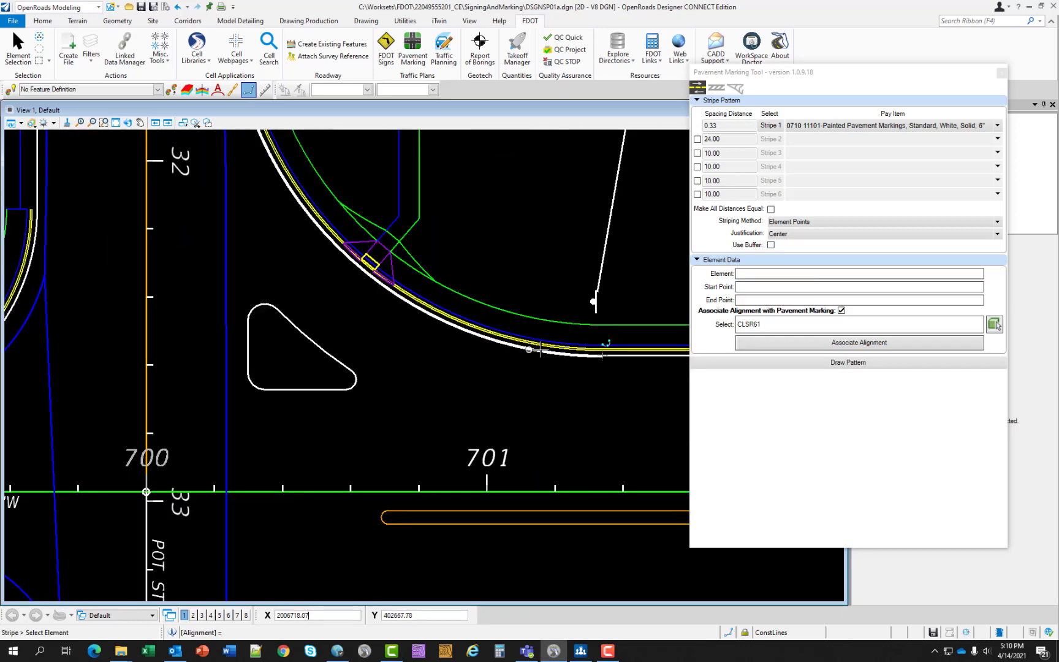
{"action": "scroll", "coordinate": [617, 351], "scroll_direction": "up", "scroll_amount": 4}
{"action": "left_click", "coordinate": [617, 352]}
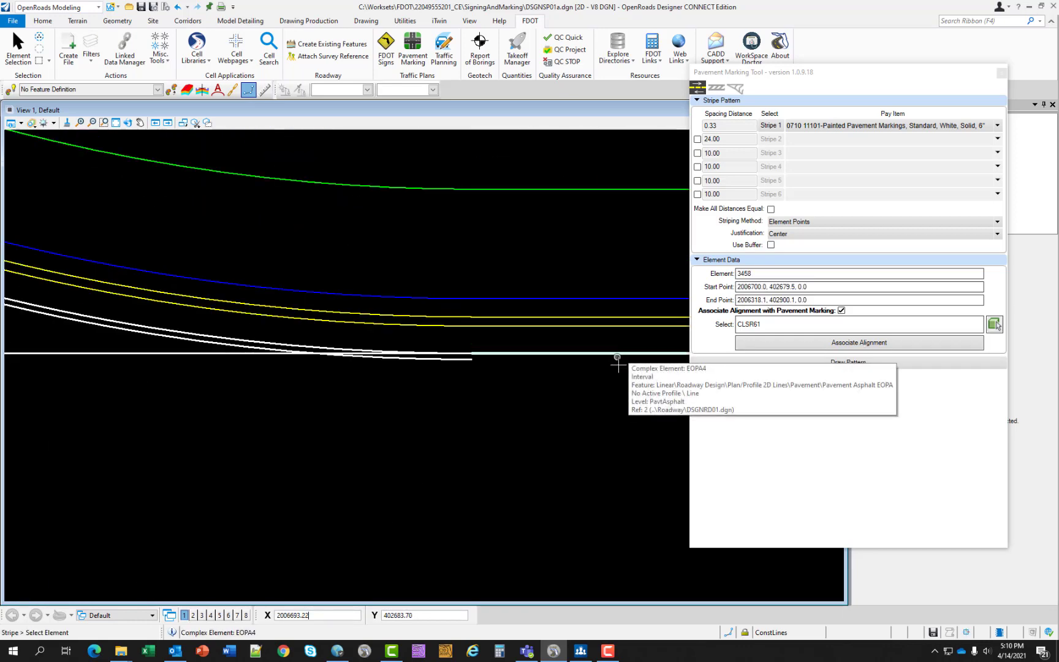
{"action": "left_click", "coordinate": [615, 377]}
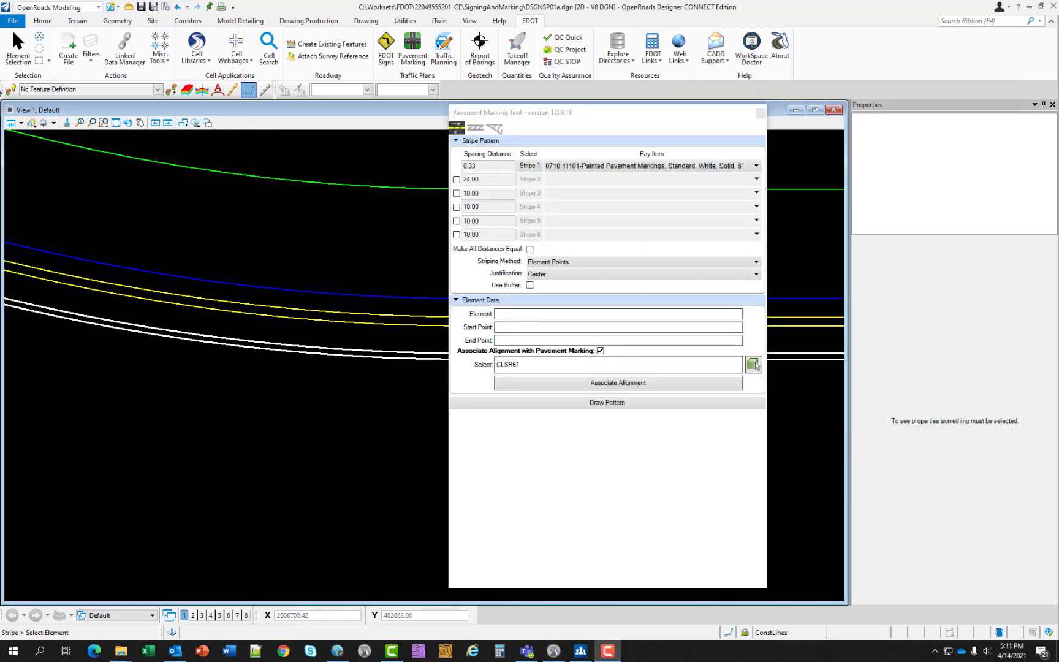
- Select the newly drawn white edge stripe beside the curved pavement edge and examine its pay item and alignment properties
{"action": "left_click", "coordinate": [14, 65]}
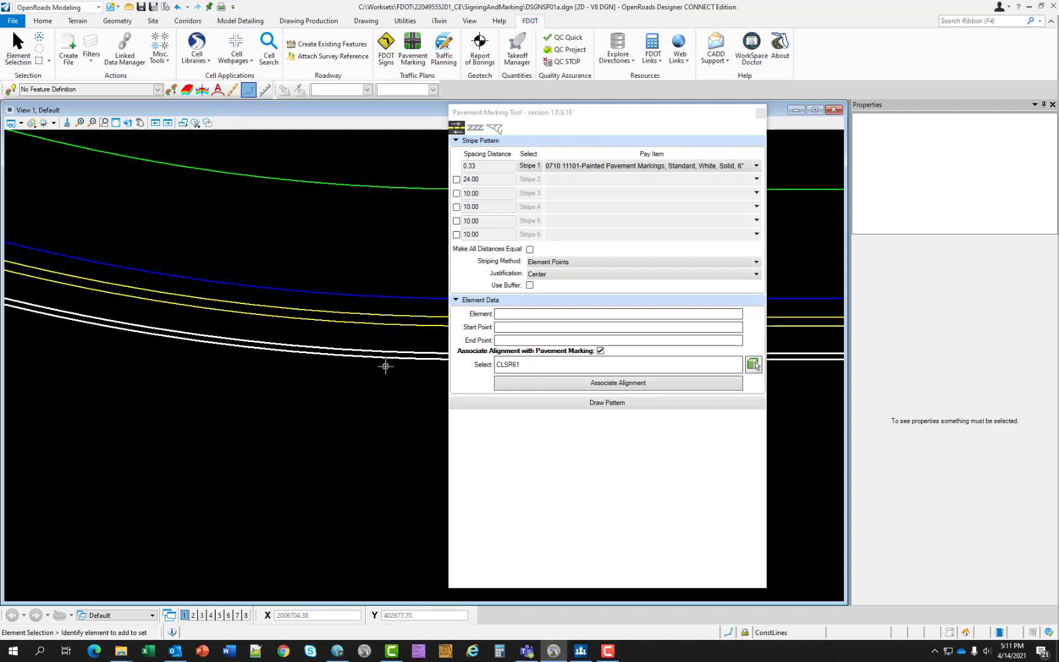
{"action": "scroll", "coordinate": [385, 363], "scroll_direction": "up", "scroll_amount": 3}
{"action": "left_click", "coordinate": [382, 339]}
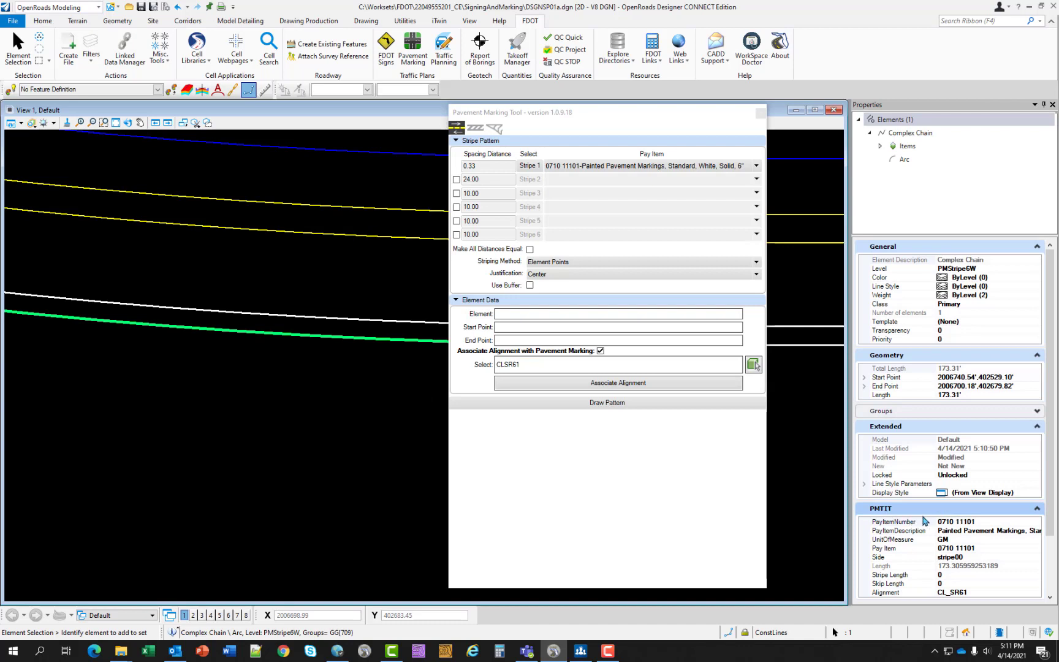
{"action": "scroll", "coordinate": [926, 522], "scroll_direction": "down", "scroll_amount": 2}
{"action": "scroll", "coordinate": [925, 538], "scroll_direction": "down", "scroll_amount": 2}
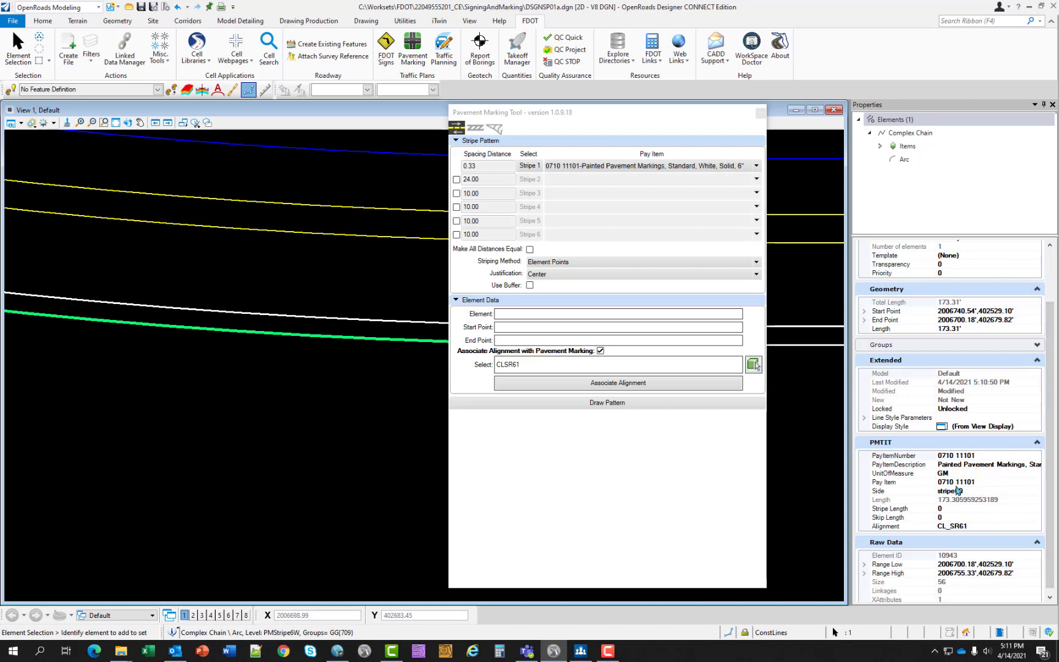
{"action": "scroll", "coordinate": [951, 514], "scroll_direction": "down", "scroll_amount": 1}
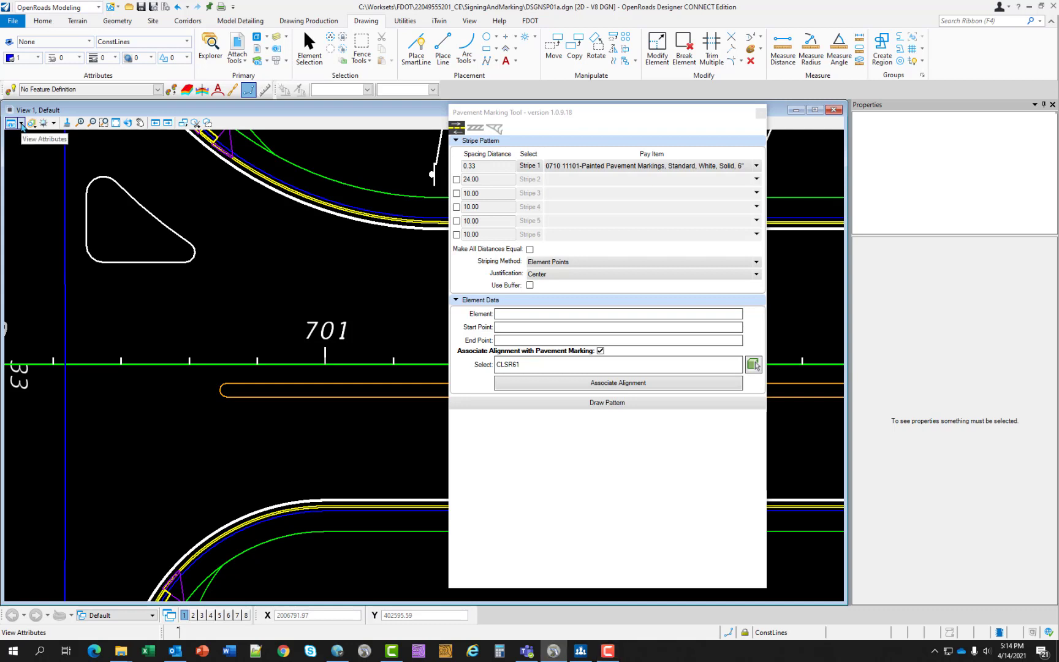
- Display construction elements in the view and assign Stripe 1 the 24" white stop line pay item 0710 11125
{"action": "left_click", "coordinate": [21, 125]}
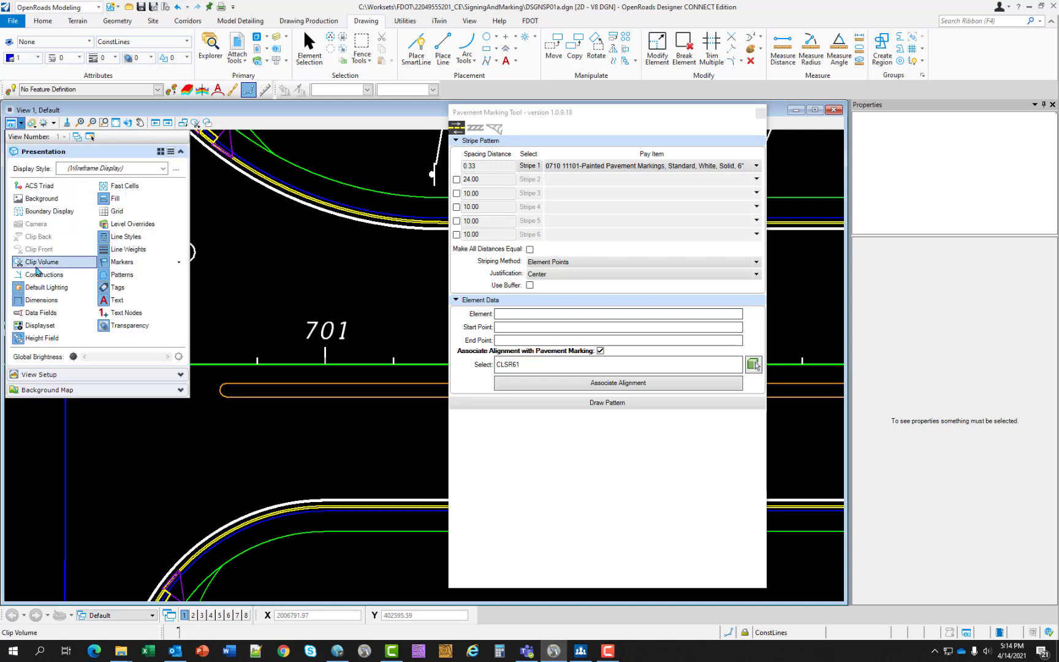
{"action": "left_click", "coordinate": [38, 275]}
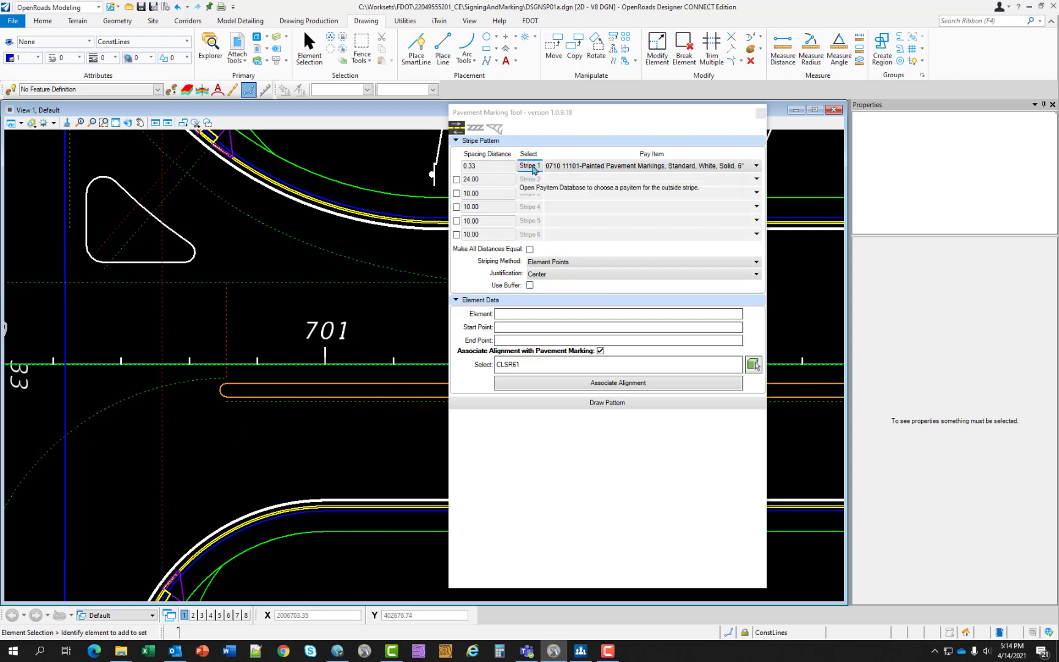
{"action": "left_click", "coordinate": [530, 166]}
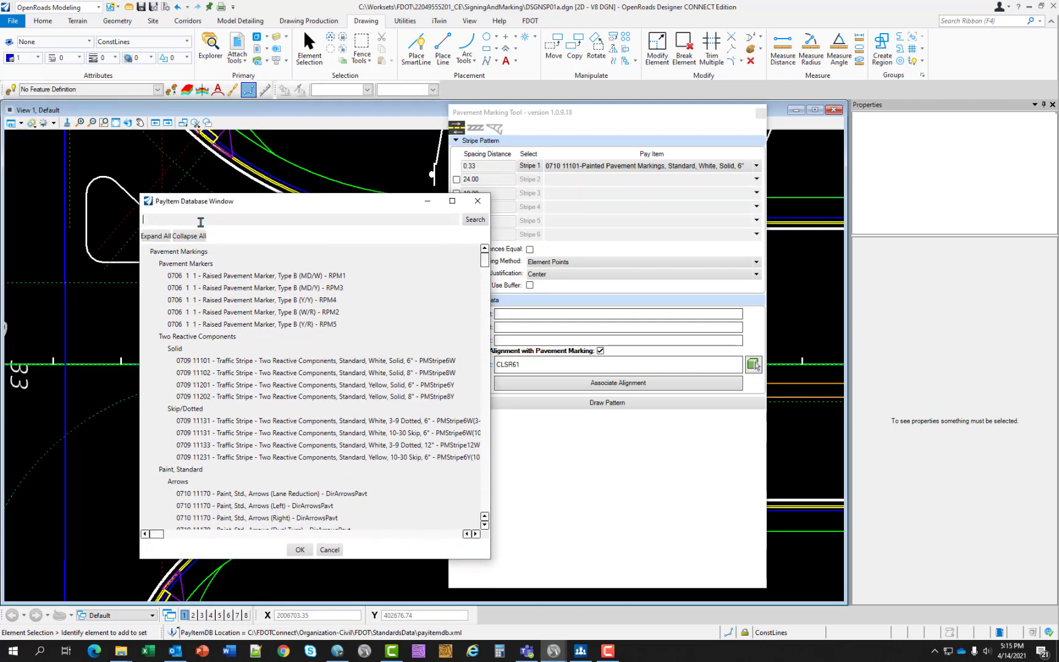
{"action": "type", "text": "0710 11125"}
{"action": "left_click", "coordinate": [477, 223]}
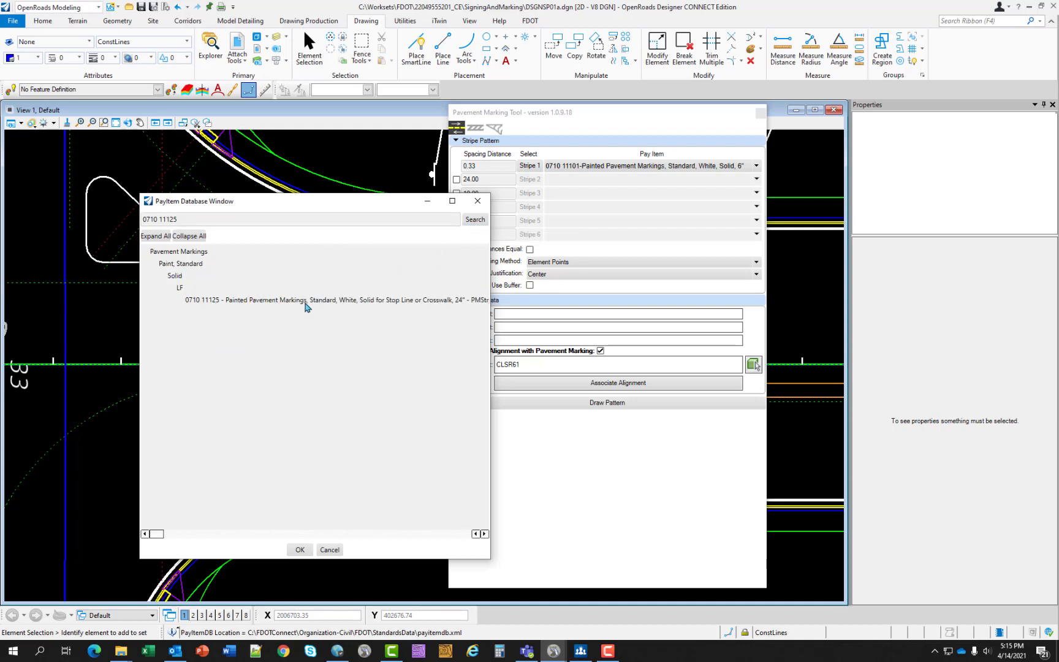
{"action": "left_click", "coordinate": [307, 302]}
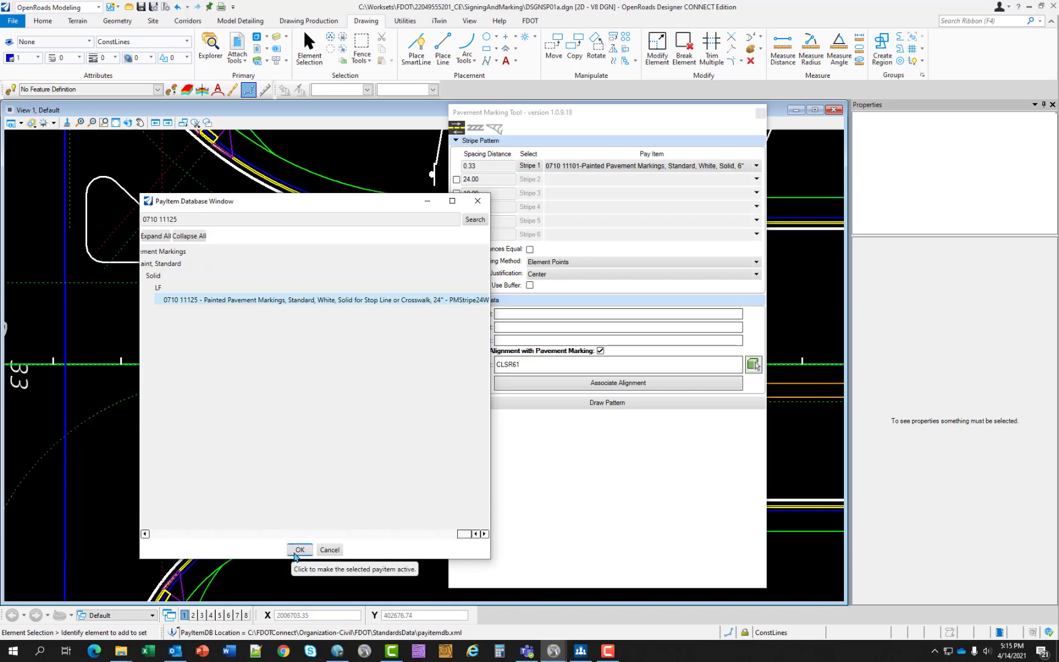
{"action": "left_click", "coordinate": [300, 549]}
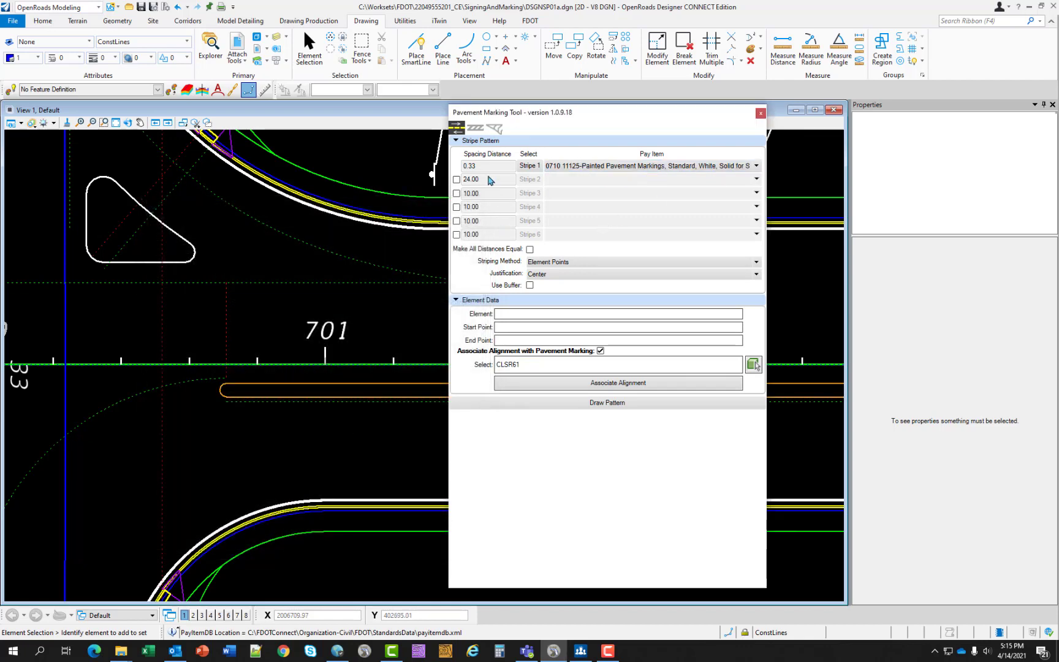
- Draw the stop line with 0 spacing along the dashed construction line before station 701, and hide construction elements
{"action": "left_click", "coordinate": [487, 166]}
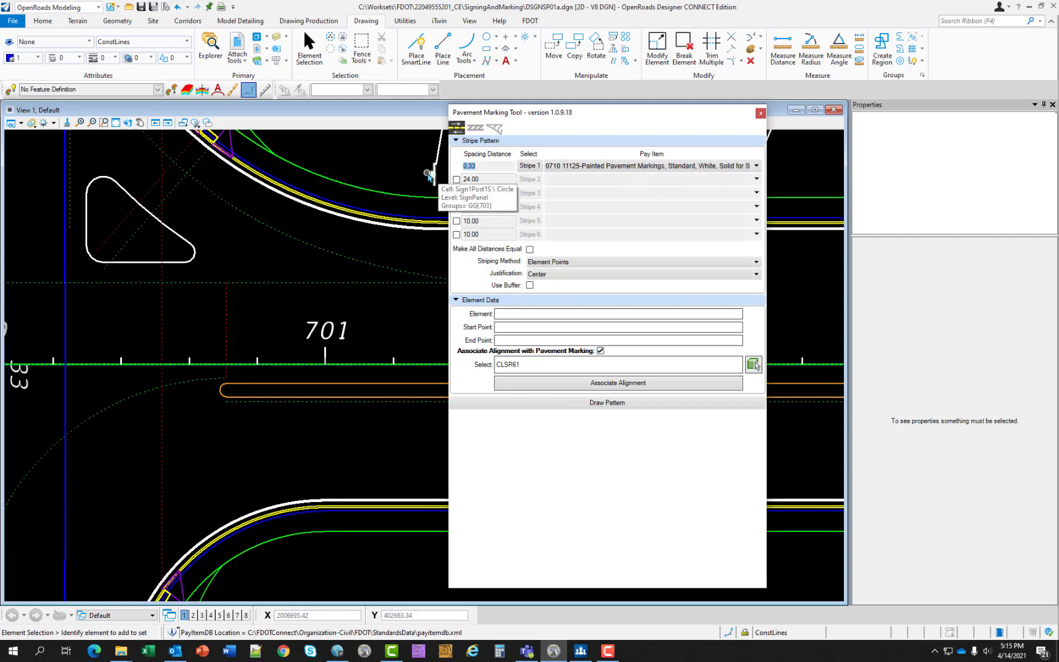
{"action": "type", "text": "00"}
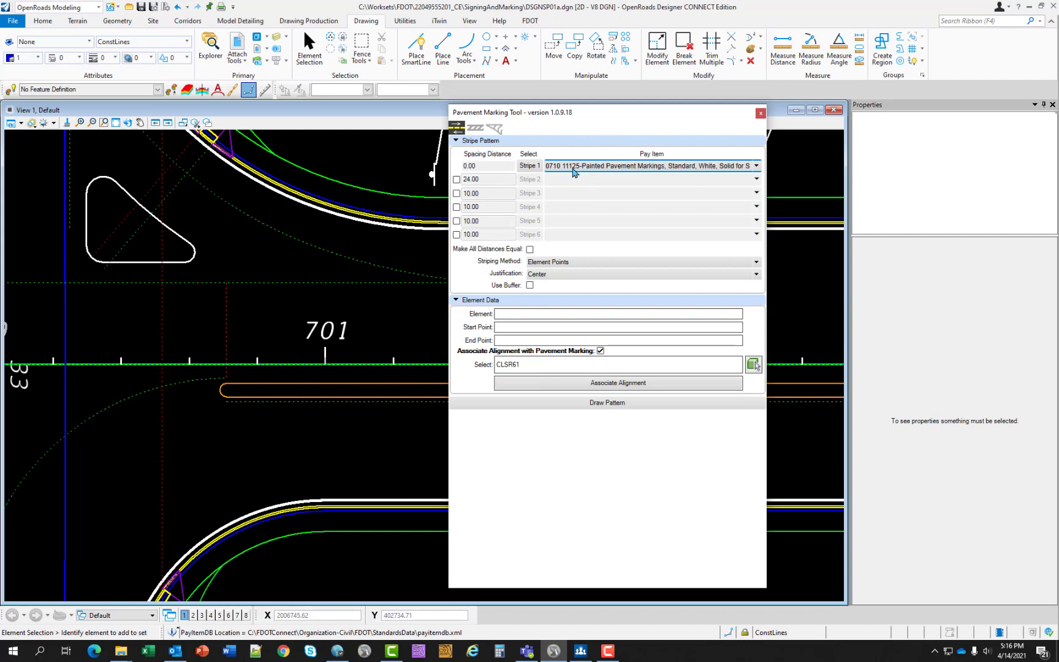
{"action": "left_click", "coordinate": [565, 403]}
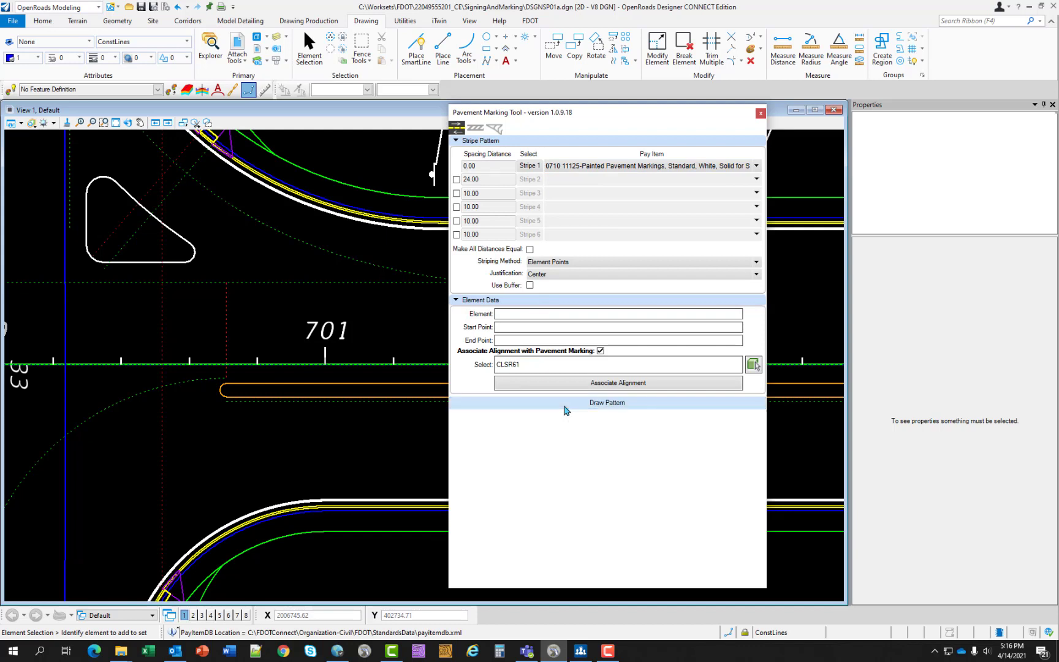
{"action": "left_click", "coordinate": [226, 317]}
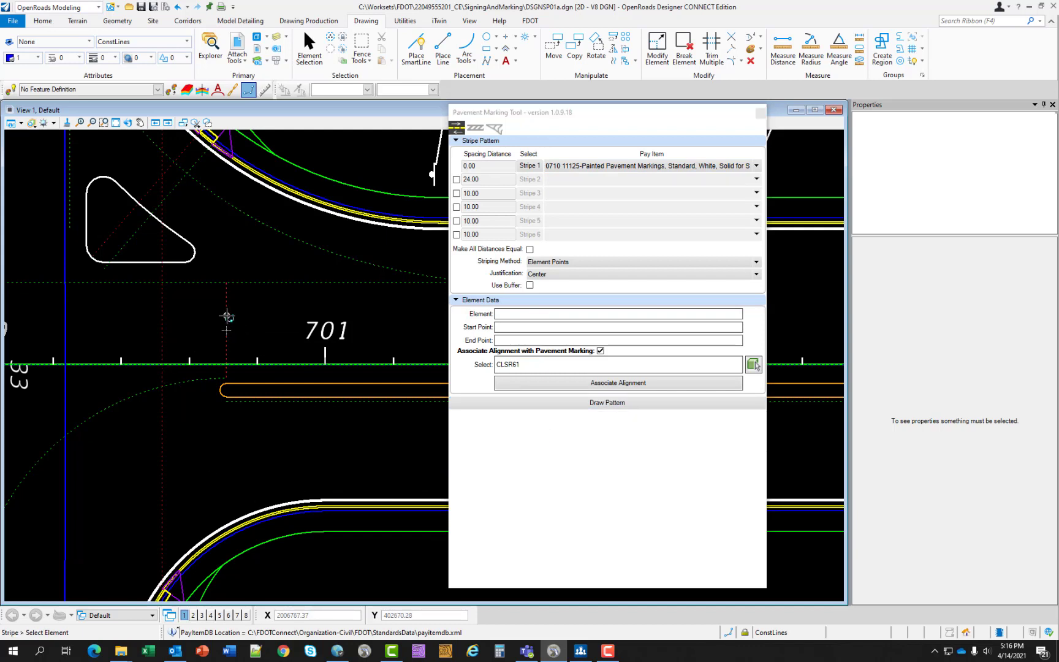
{"action": "left_click", "coordinate": [264, 315]}
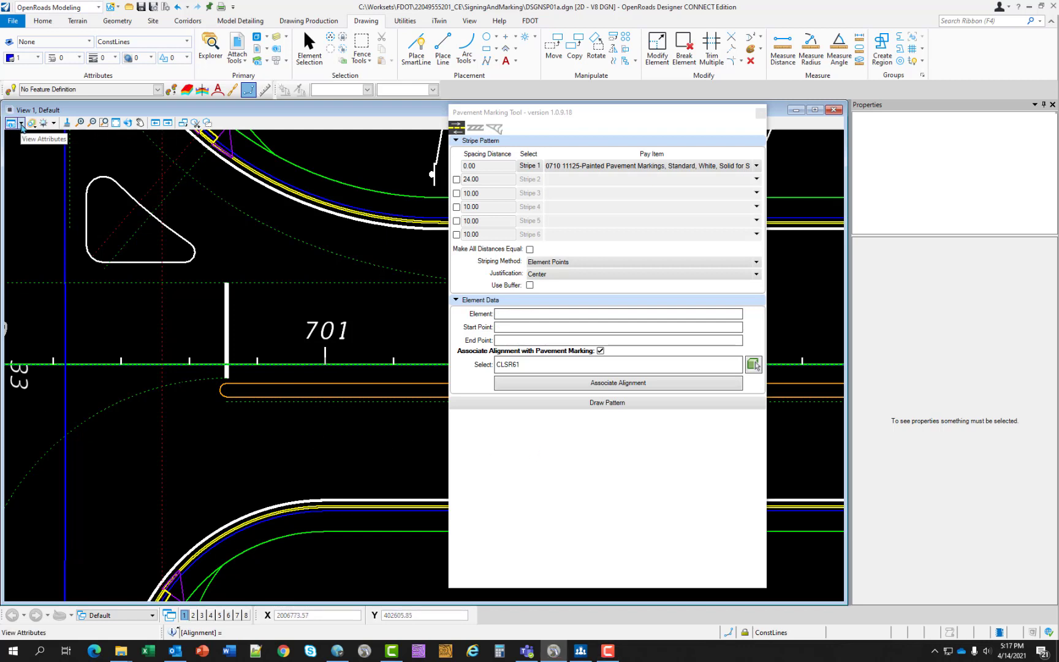
{"action": "left_click", "coordinate": [22, 123]}
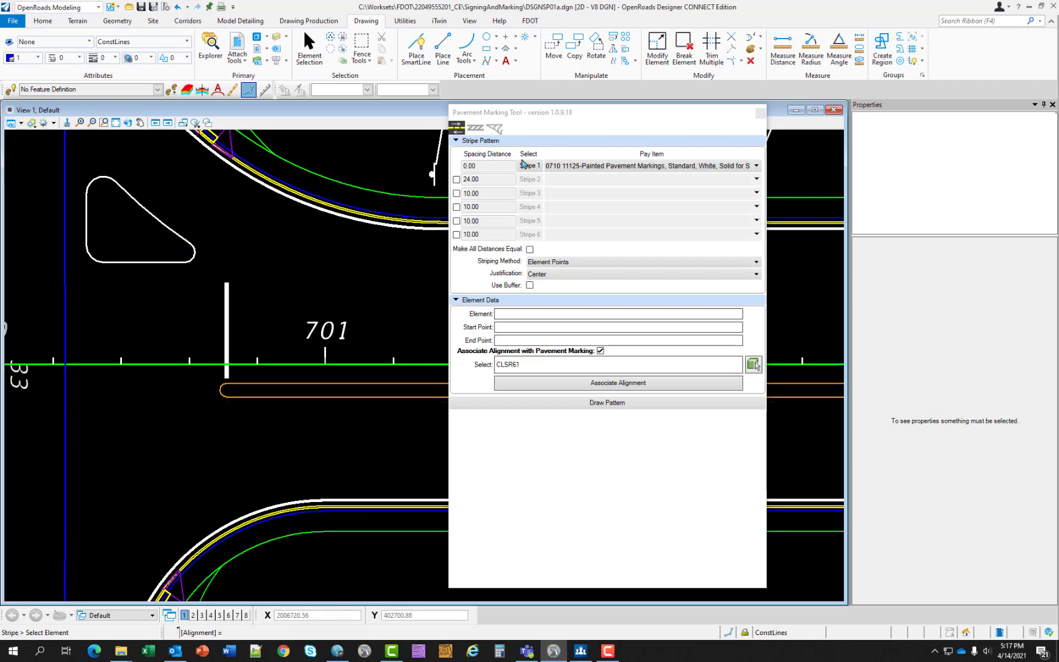
- Assign Stripe 1 the 6" solid white pay item 0710 11101, moving the tool window clear of the roadway
{"action": "left_click_drag", "start_coordinate": [595, 112], "coordinate": [819, 100]}
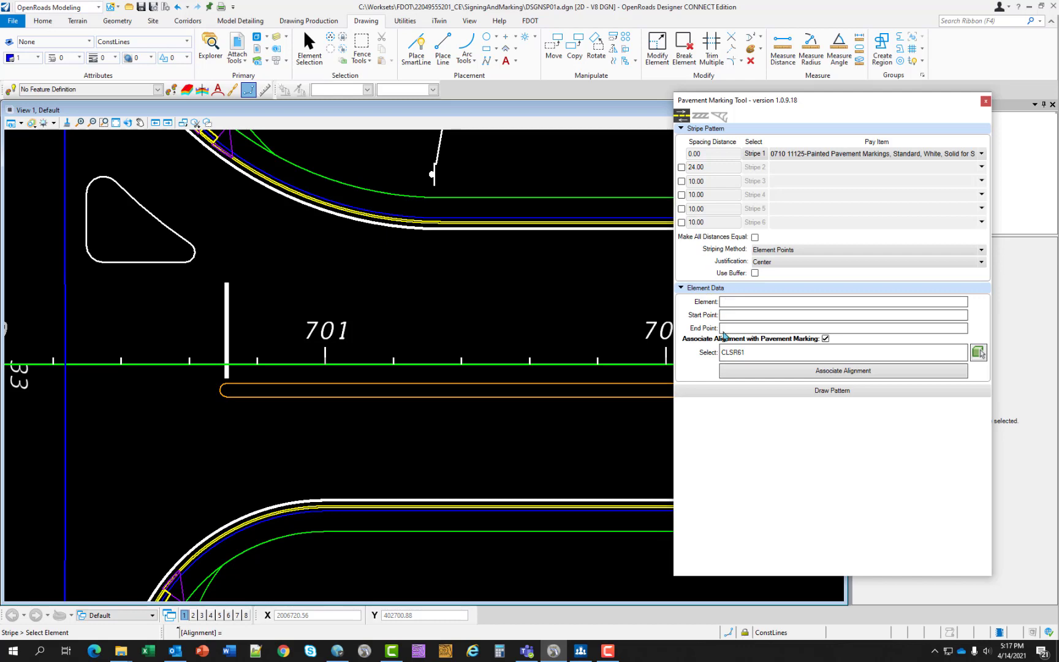
{"action": "mouse_move", "coordinate": [532, 472]}
{"action": "middle_mouse_down"}
{"action": "mouse_move", "coordinate": [503, 414]}
{"action": "mouse_move", "coordinate": [430, 378]}
{"action": "middle_mouse_up"}
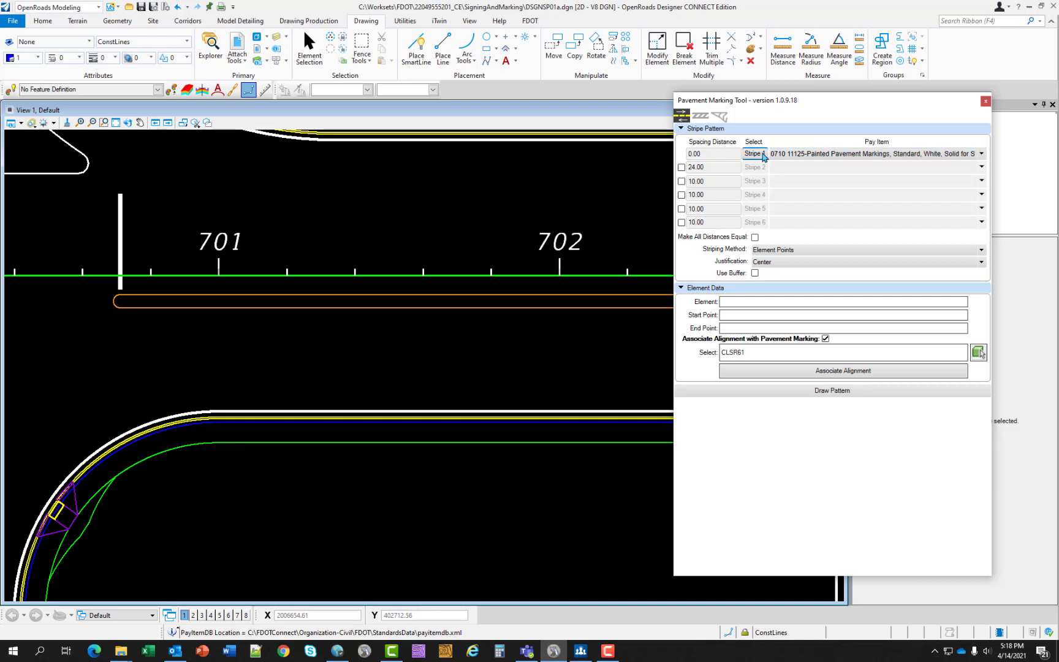
{"action": "left_click", "coordinate": [806, 156]}
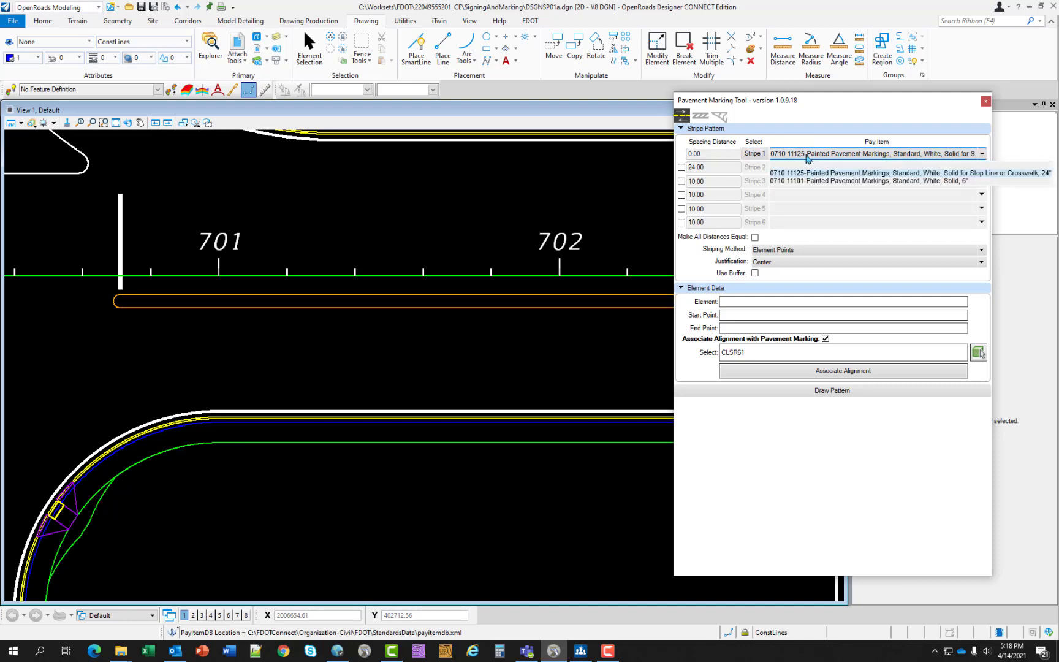
{"action": "left_click", "coordinate": [825, 182]}
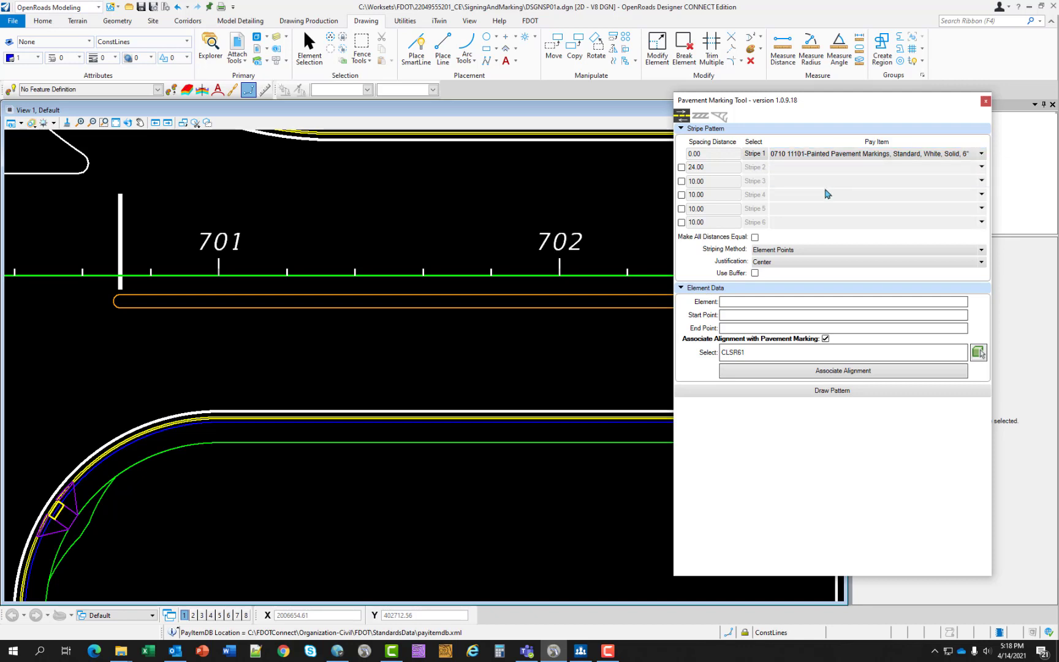
- Enable Stripe 2 and assign it pay item 0709 11131, the white 10-30 skip 6" traffic stripe
{"action": "left_click", "coordinate": [681, 168]}
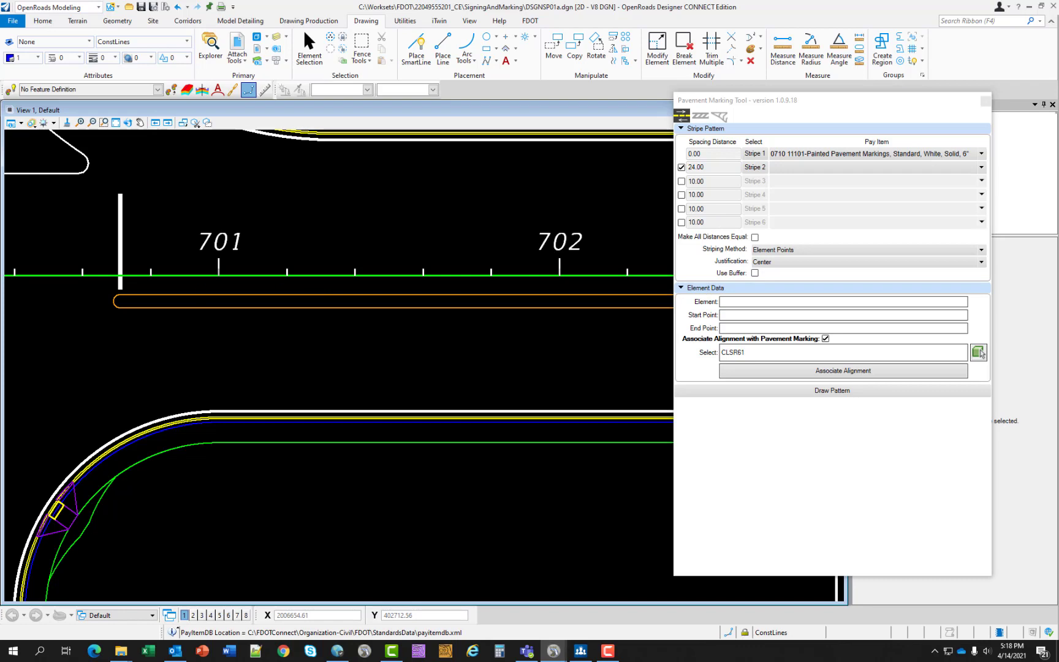
{"action": "left_click", "coordinate": [979, 354]}
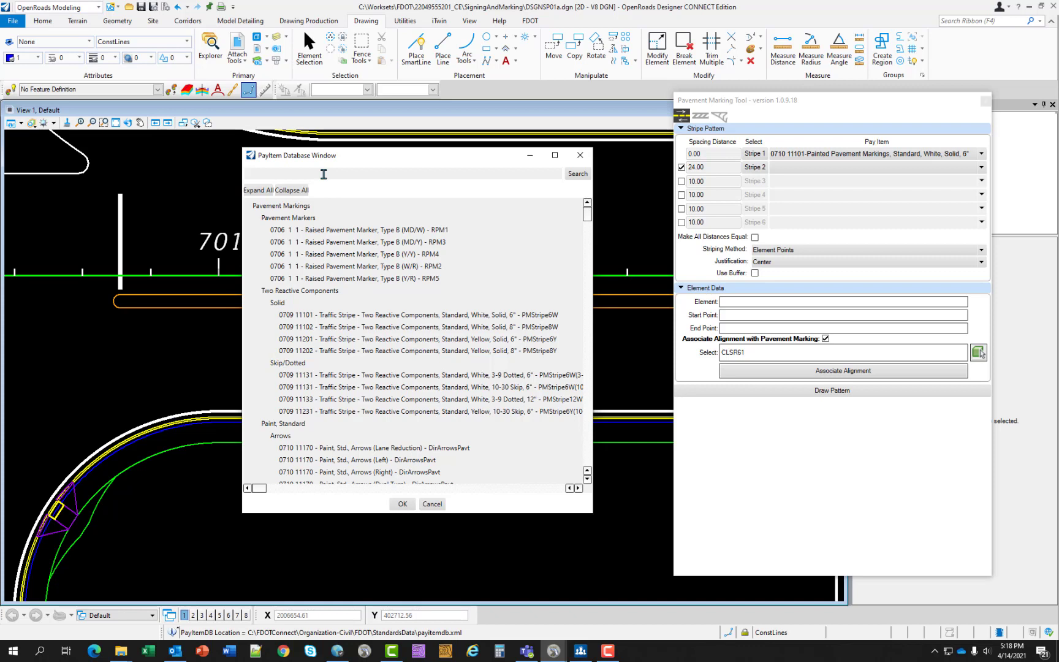
{"action": "type", "text": "0709 11131"}
{"action": "left_click", "coordinate": [577, 174]}
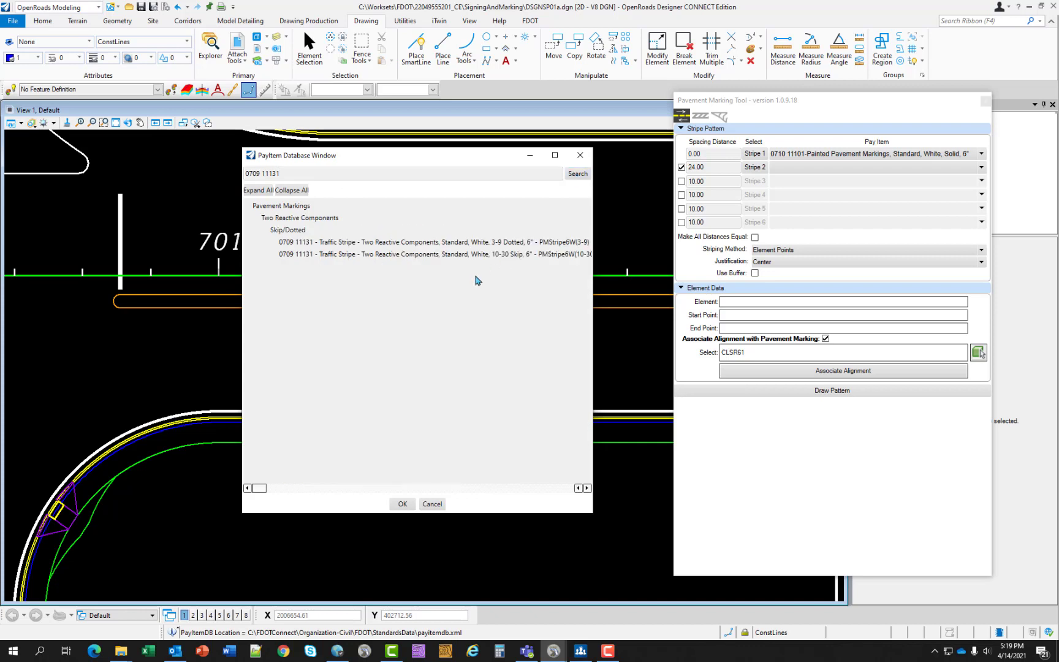
{"action": "left_click", "coordinate": [401, 255]}
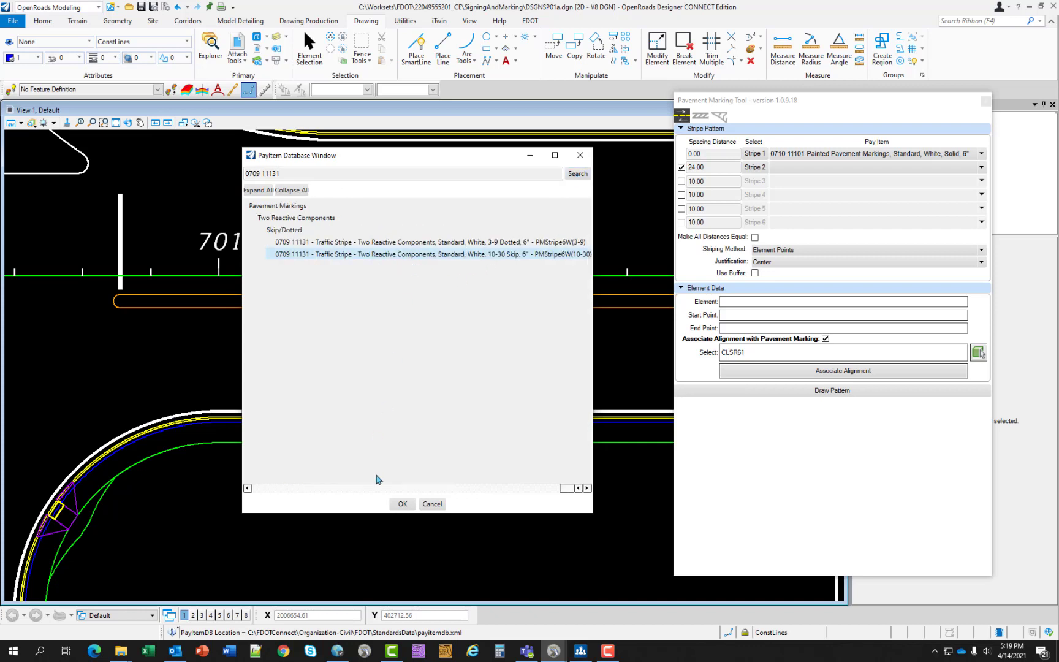
{"action": "left_click", "coordinate": [402, 504]}
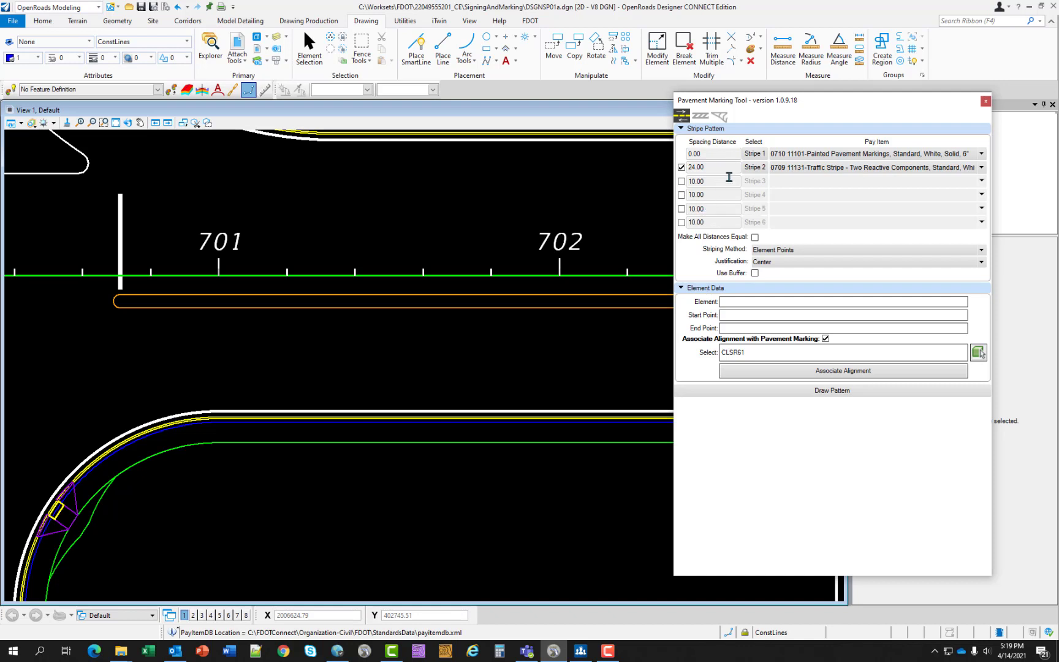
- Set the spacing to 4 for Stripe 1 and 12 for Stripe 2, with Inside justification
{"action": "left_click_drag", "start_coordinate": [712, 154], "coordinate": [671, 157]}
{"action": "type", "text": "4"}
{"action": "left_click_drag", "start_coordinate": [717, 170], "coordinate": [683, 174]}
{"action": "type", "text": "12"}
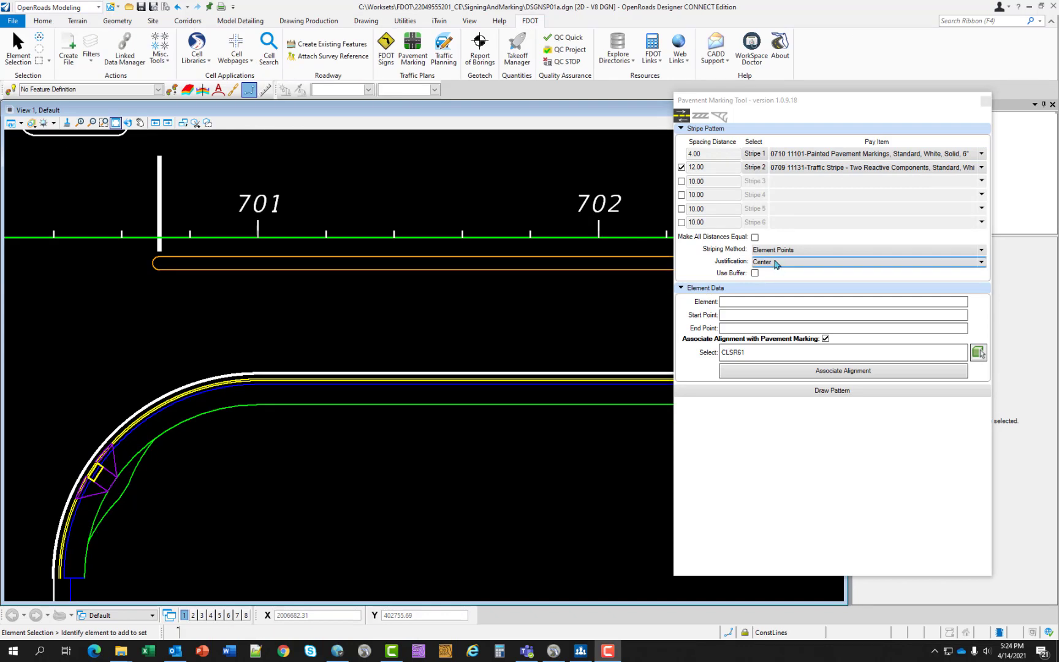
{"action": "left_click", "coordinate": [790, 262]}
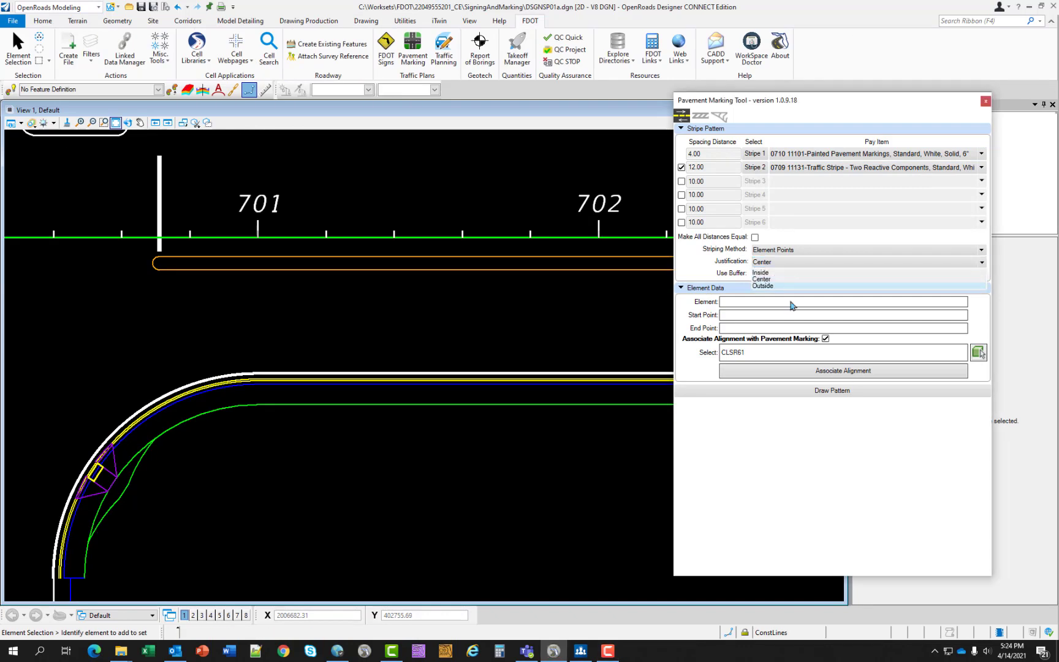
{"action": "left_click", "coordinate": [760, 272]}
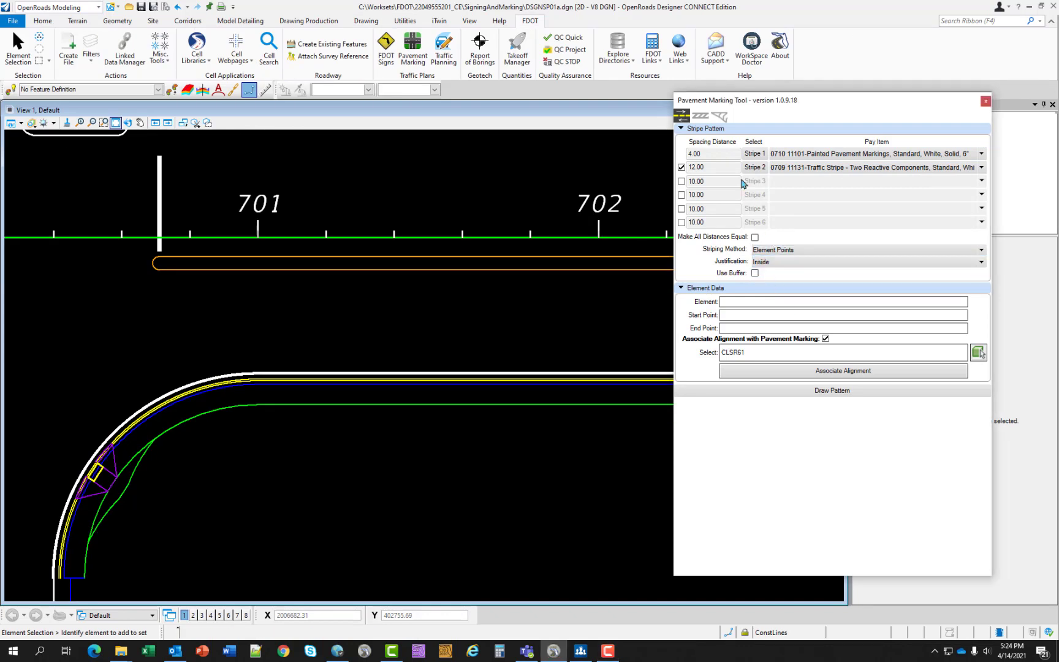
- Draw the two-stripe pattern from the straight white edge line beyond station 701, offset toward the centerline
{"action": "left_click", "coordinate": [775, 396]}
{"action": "scroll", "coordinate": [417, 368], "scroll_direction": "up", "scroll_amount": 5}
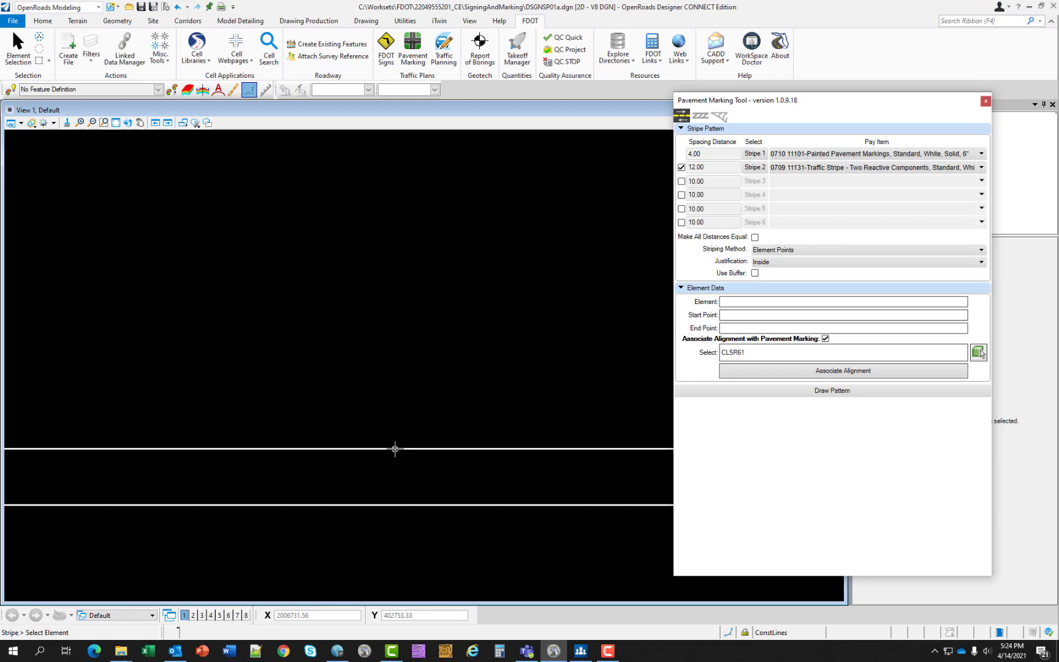
{"action": "left_click", "coordinate": [395, 449]}
{"action": "left_click", "coordinate": [379, 280]}
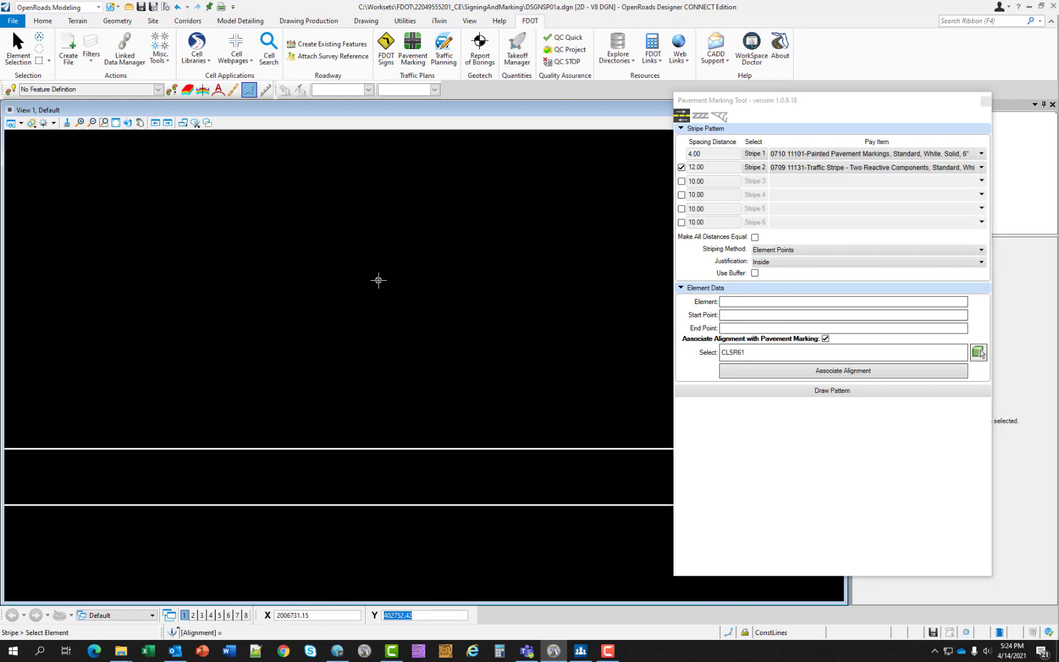
{"action": "scroll", "coordinate": [379, 280], "scroll_direction": "down", "scroll_amount": 6}
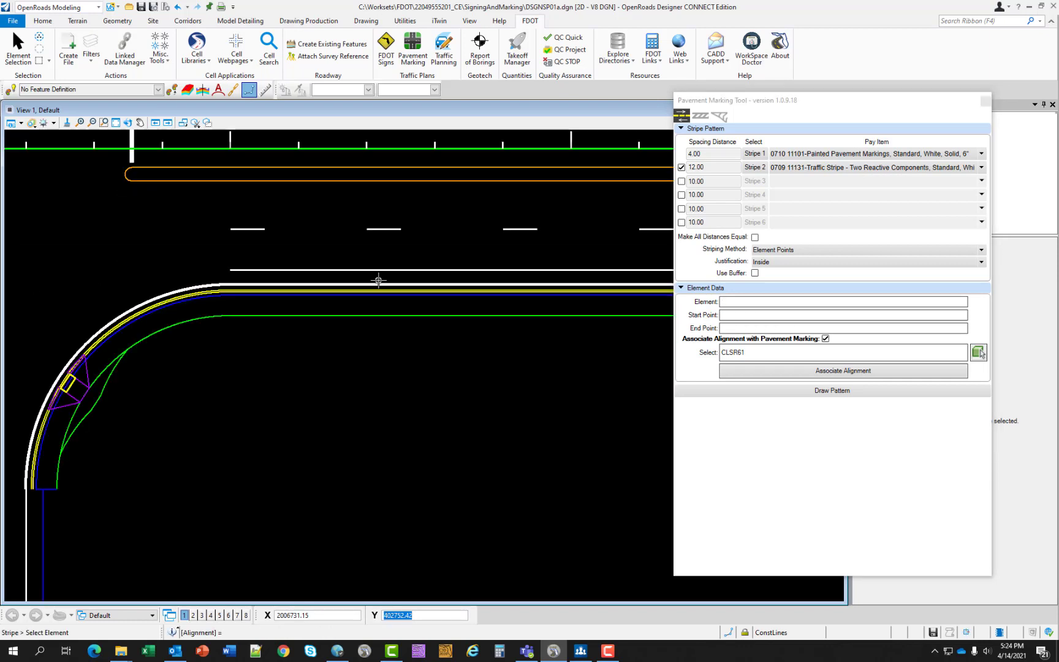
{"action": "middle_click_drag", "start_coordinate": [343, 220], "coordinate": [250, 298]}
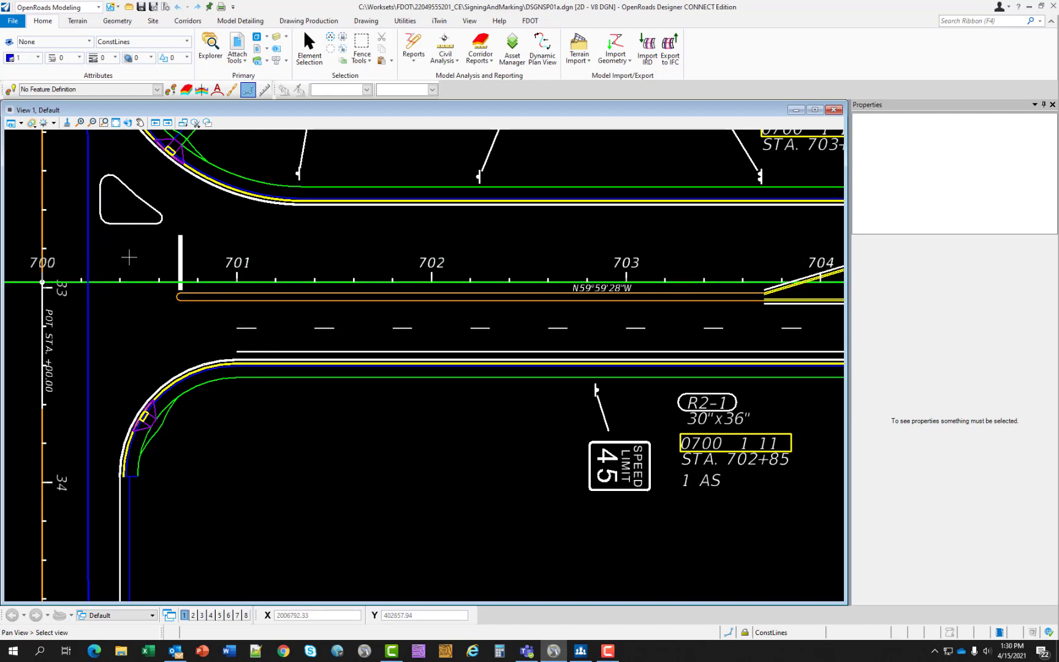
- Open the Pavement Marking tool, keep its window clear of the intersection near station 700, and turn on the display of construction elements
{"action": "middle_click_drag", "start_coordinate": [126, 251], "coordinate": [245, 365]}
{"action": "scroll", "coordinate": [263, 419], "scroll_direction": "up", "scroll_amount": 2}
{"action": "middle_click_drag", "start_coordinate": [256, 466], "coordinate": [253, 399]}
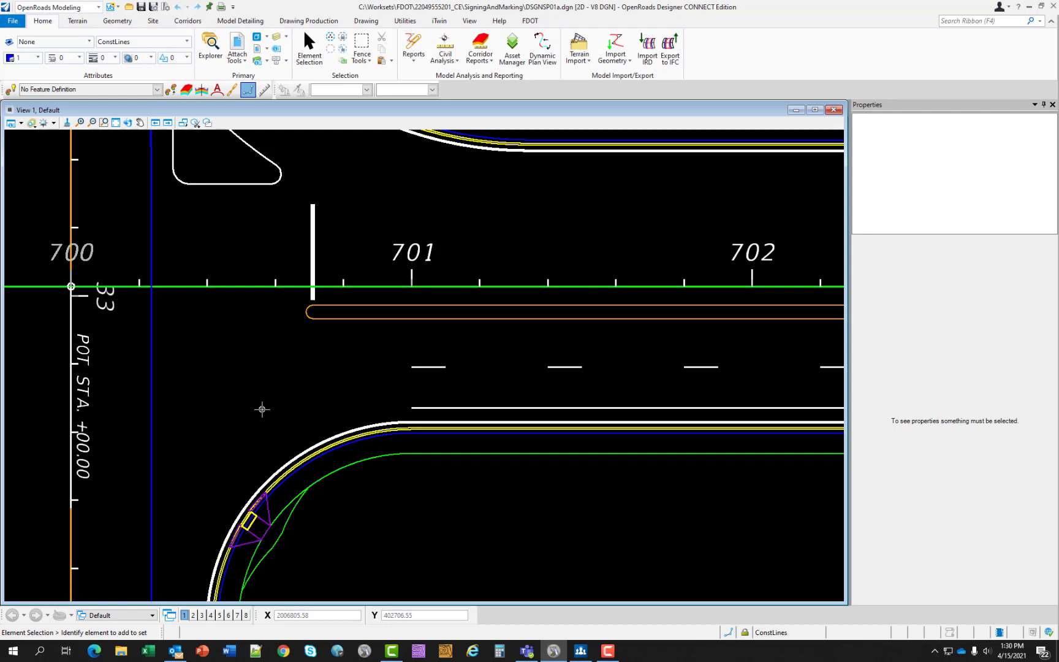
{"action": "left_click", "coordinate": [530, 20]}
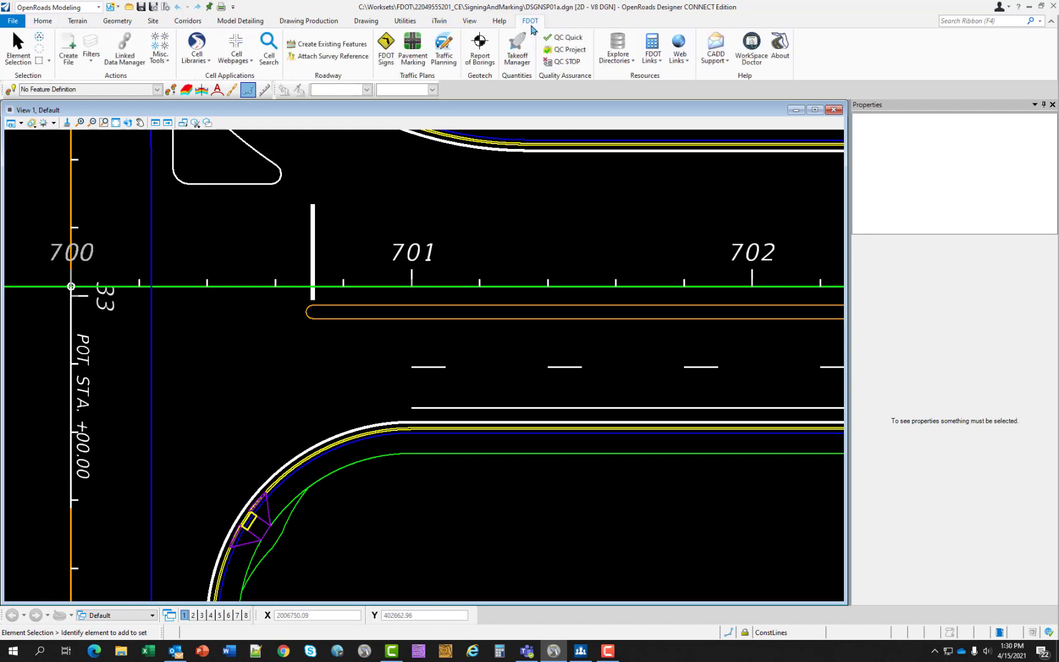
{"action": "left_click", "coordinate": [420, 62]}
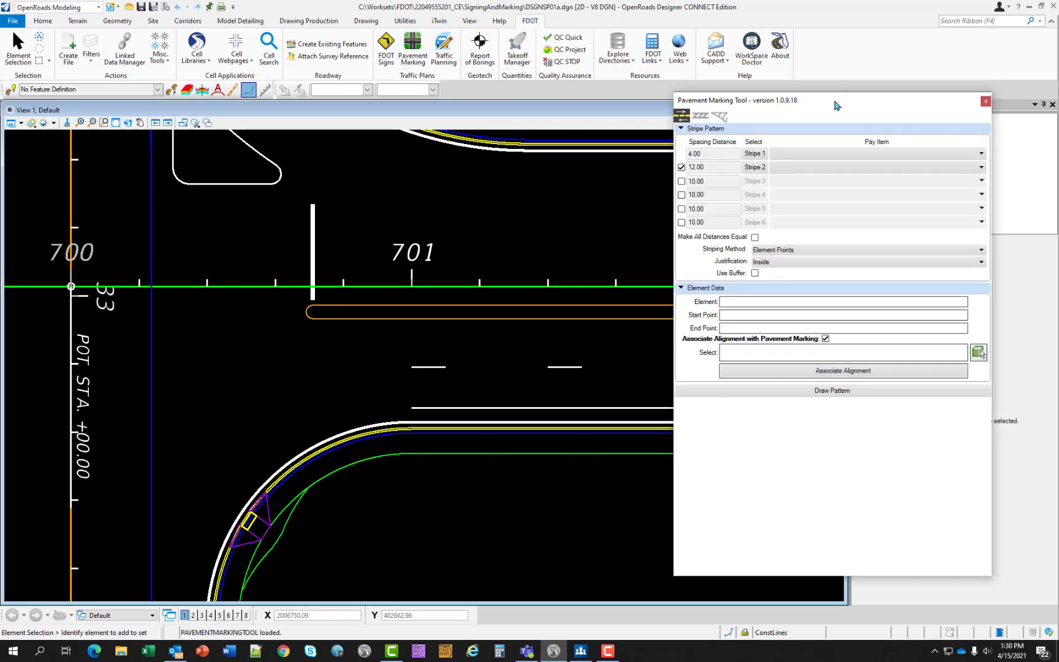
{"action": "left_click_drag", "start_coordinate": [829, 113], "coordinate": [631, 113]}
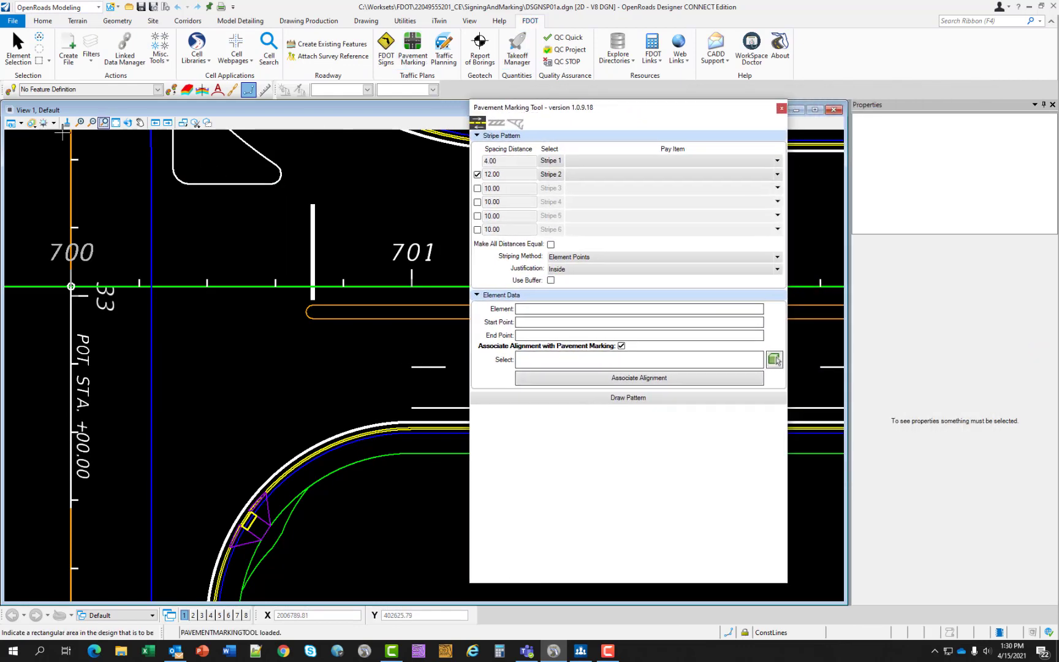
{"action": "left_click", "coordinate": [21, 123]}
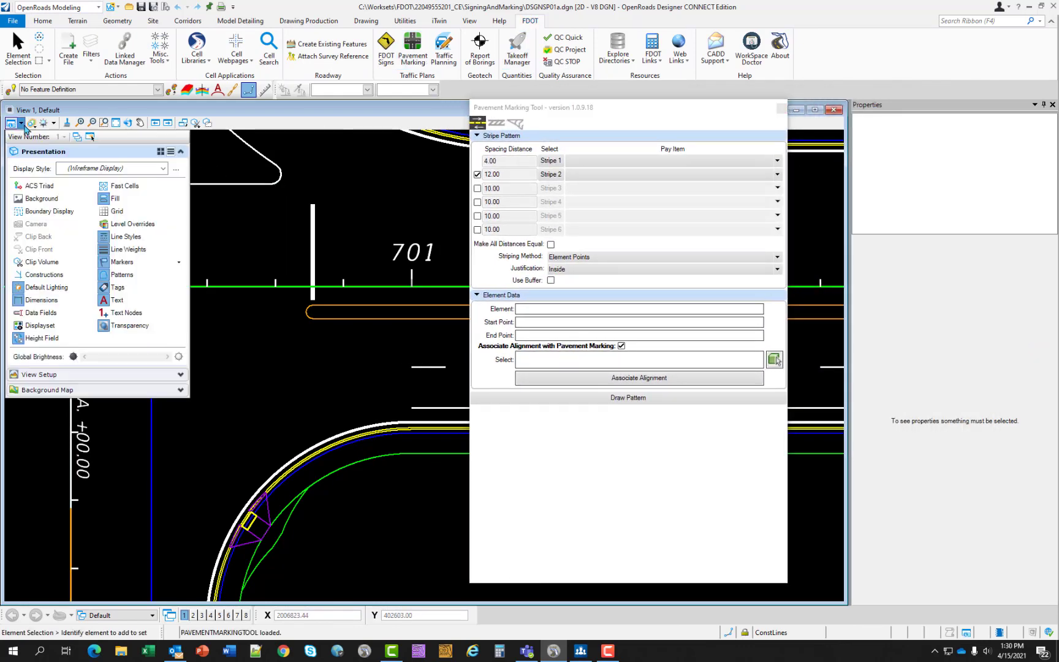
{"action": "left_click", "coordinate": [34, 277]}
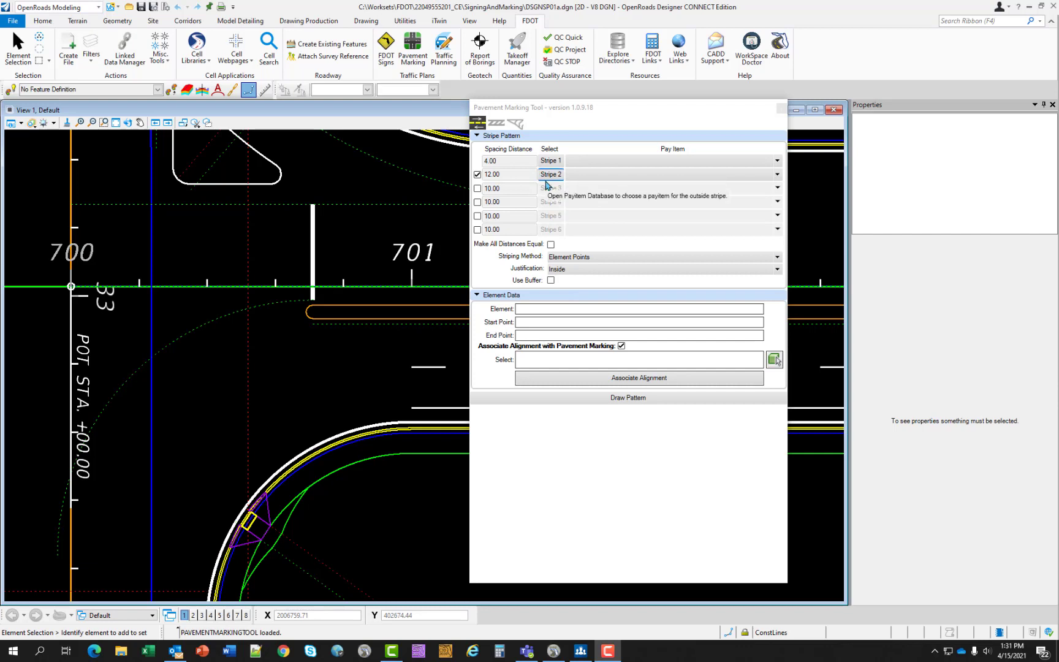
- Assign both Stripe 1 and Stripe 2 pay item 0710 11125, the 24" solid white stop line or crosswalk marking
{"action": "left_click", "coordinate": [778, 161]}
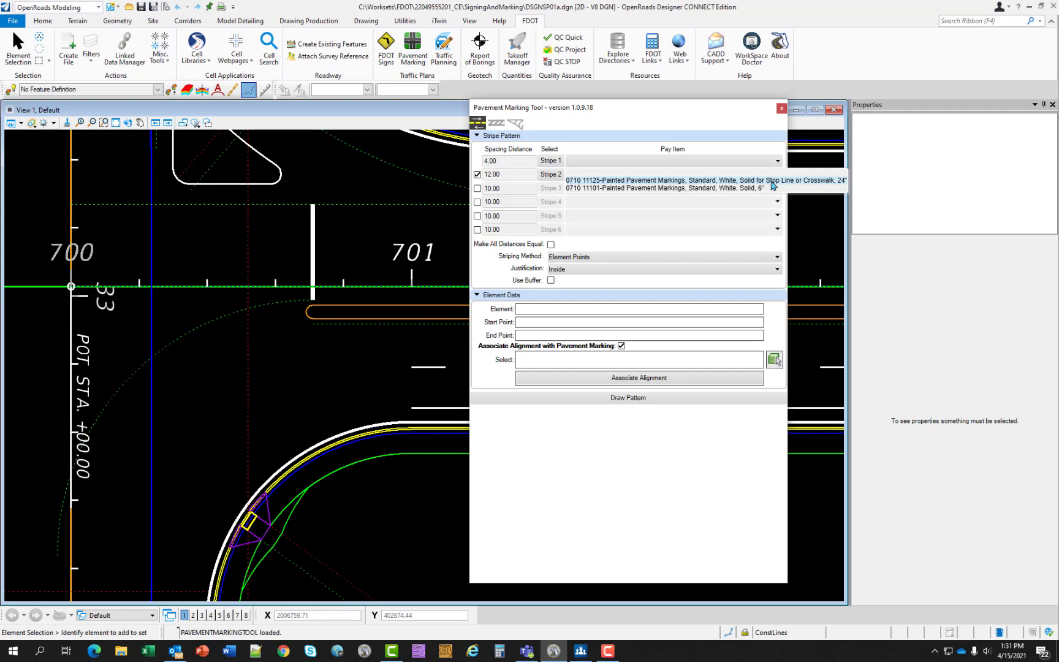
{"action": "left_click", "coordinate": [771, 181]}
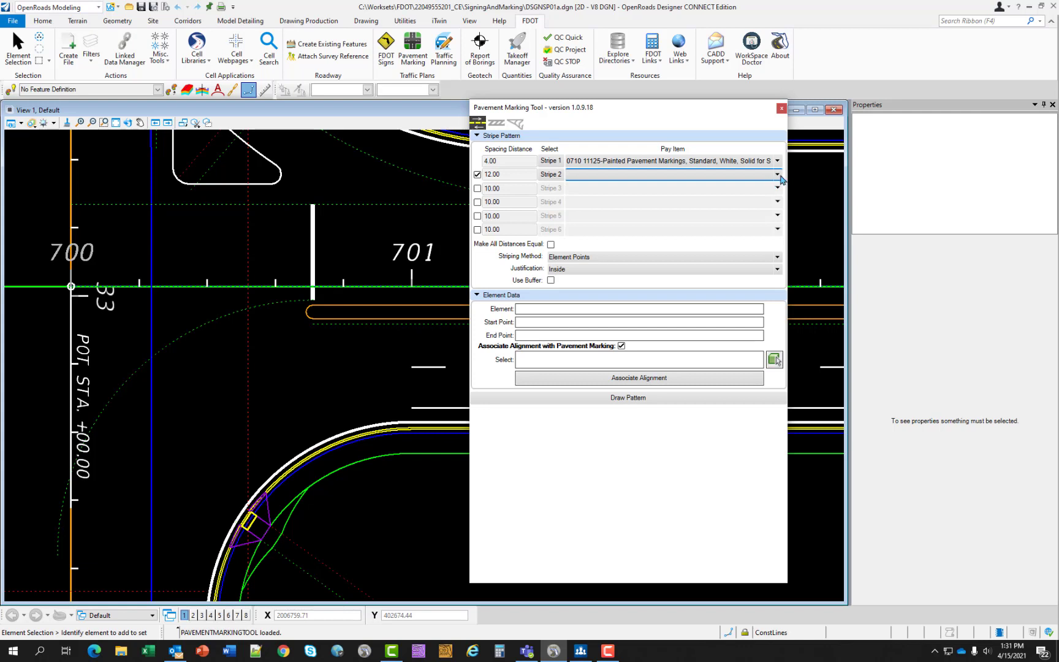
{"action": "left_click", "coordinate": [778, 176]}
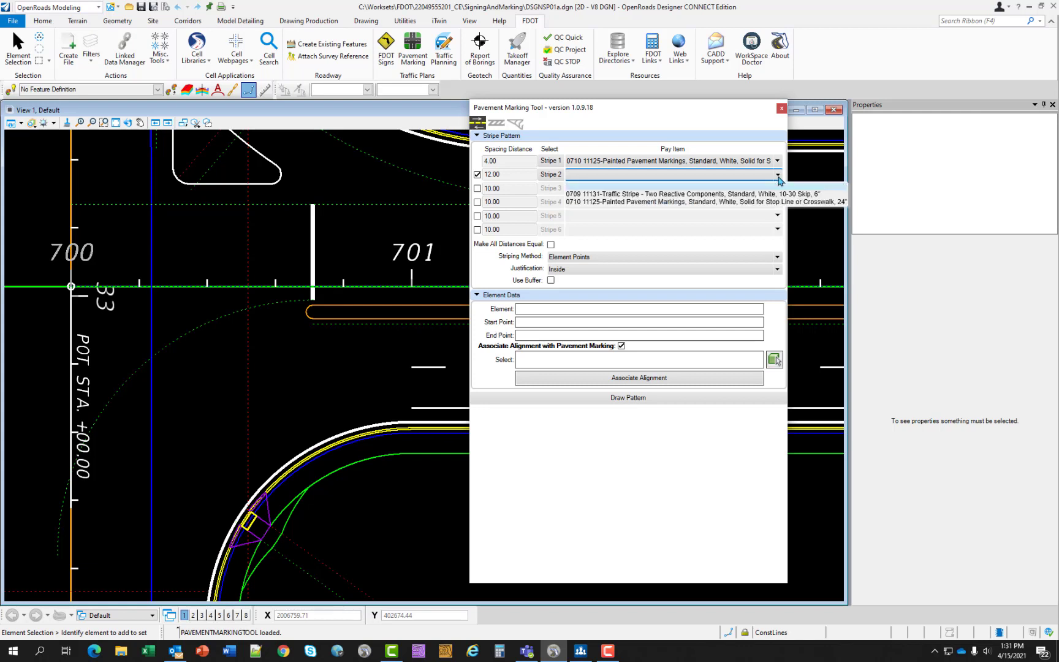
{"action": "left_click", "coordinate": [753, 203]}
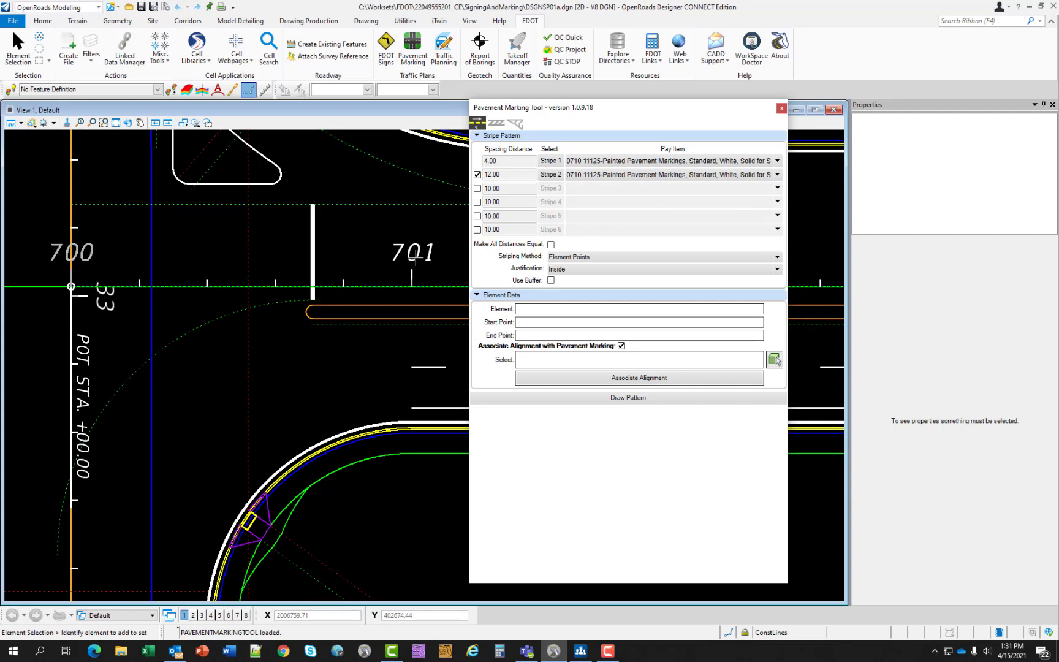
- Set the justification to Center and the spacing distances to 5 for Stripe 1 and -5 for Stripe 2
{"action": "left_click", "coordinate": [597, 270]}
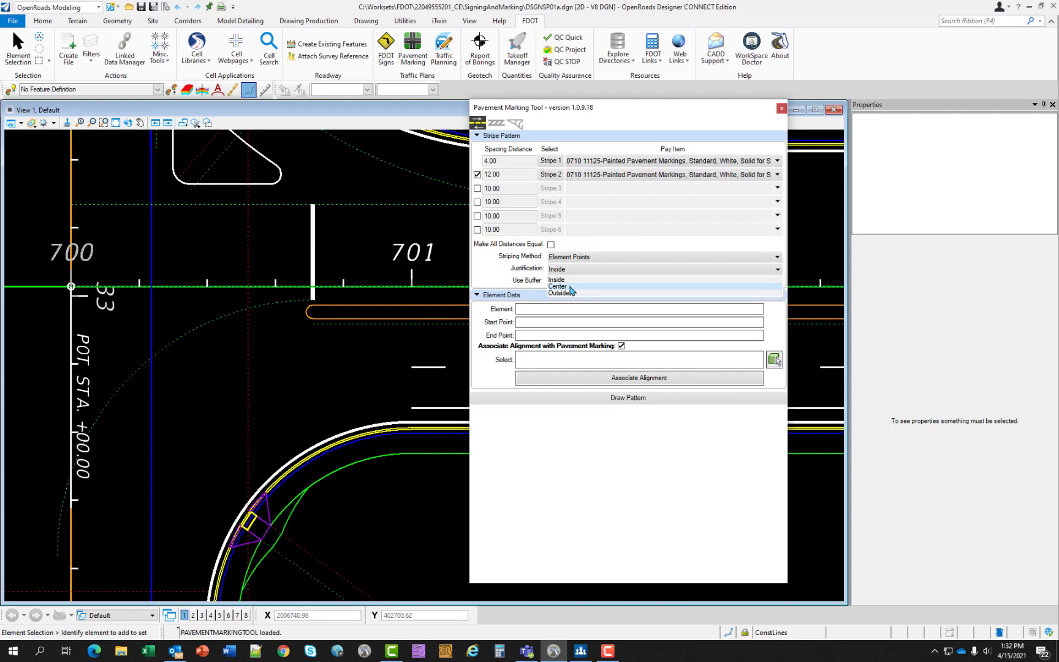
{"action": "left_click", "coordinate": [571, 287]}
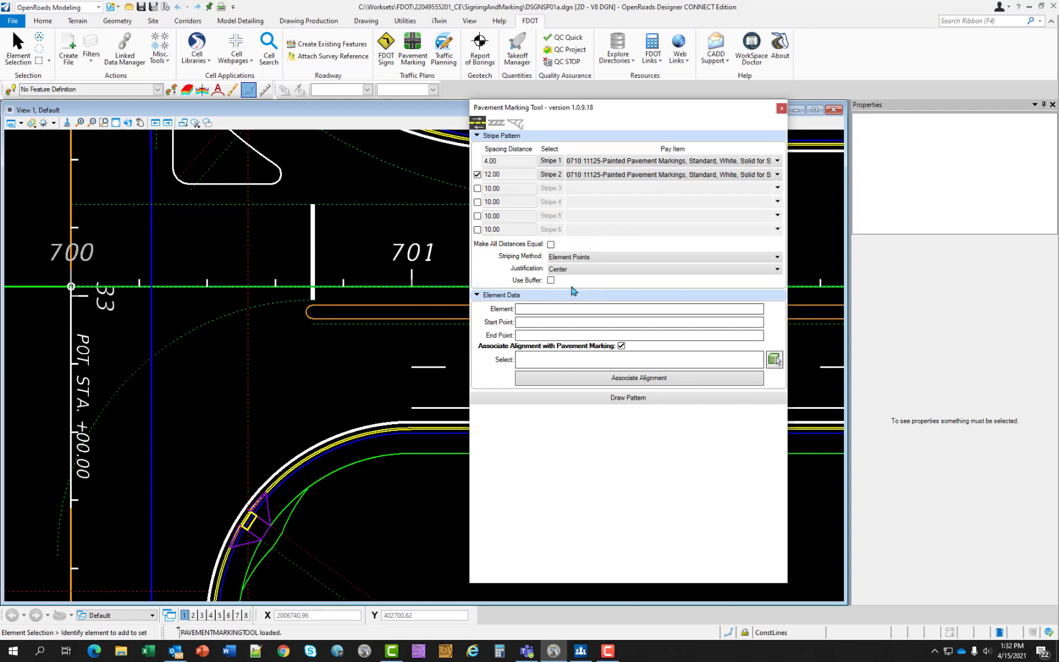
{"action": "left_click", "coordinate": [551, 244]}
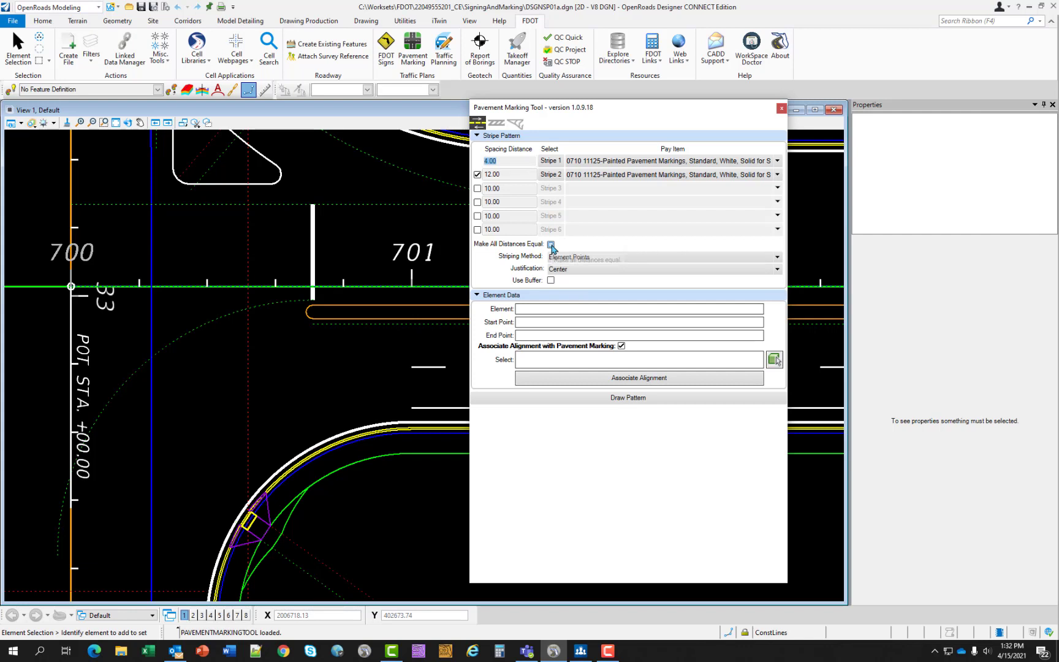
{"action": "type", "text": "5"}
{"action": "left_click_drag", "start_coordinate": [507, 174], "coordinate": [484, 177]}
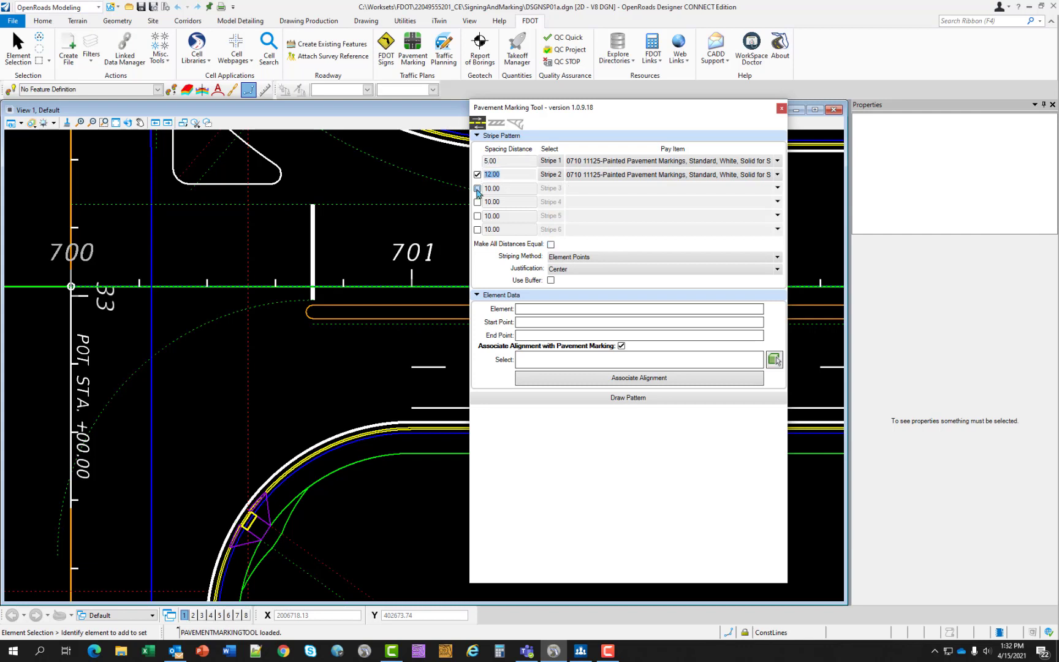
{"action": "key", "text": "BackSpace"}
{"action": "type", "text": "-5"}
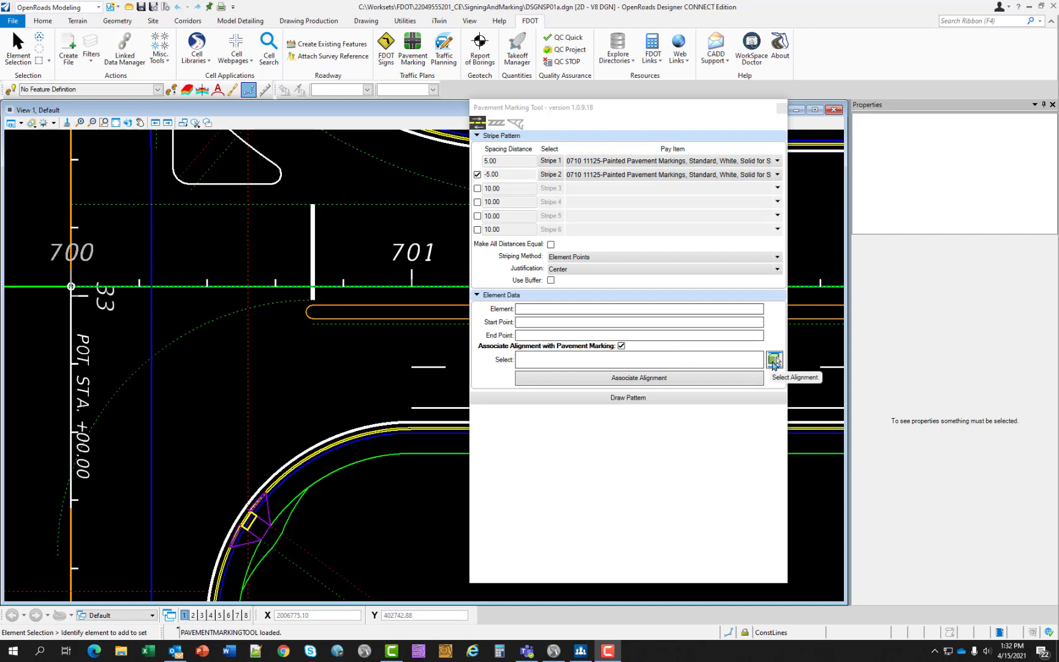
- Associate the CL_SR61 alignment and draw the crosswalk pattern along the red dashed construction line between stations 700 and 701
{"action": "left_click", "coordinate": [774, 360]}
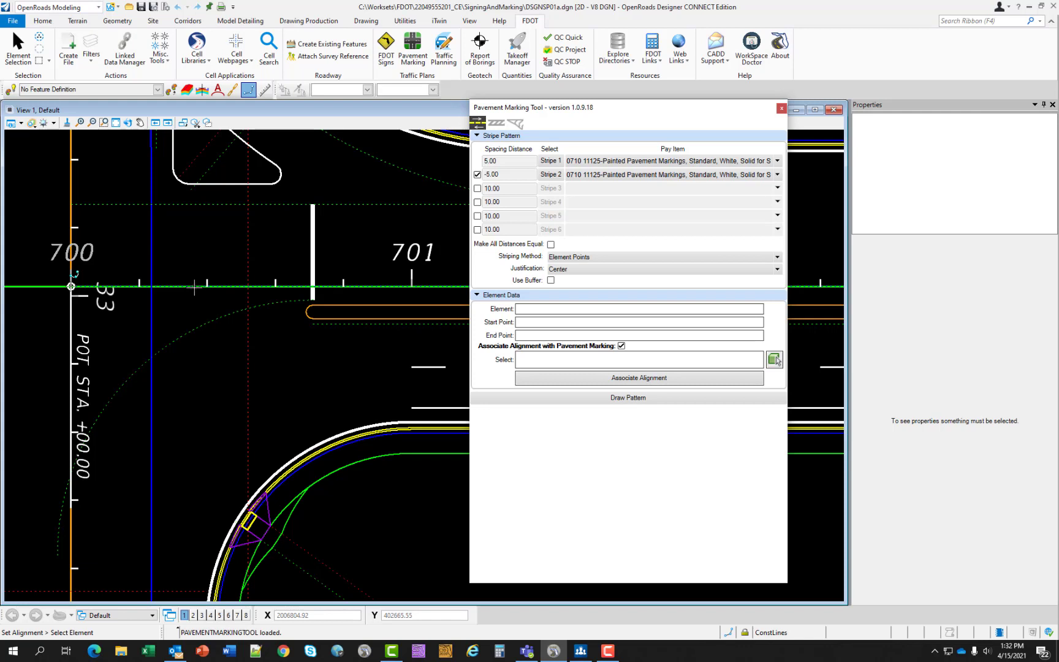
{"action": "left_click", "coordinate": [199, 309]}
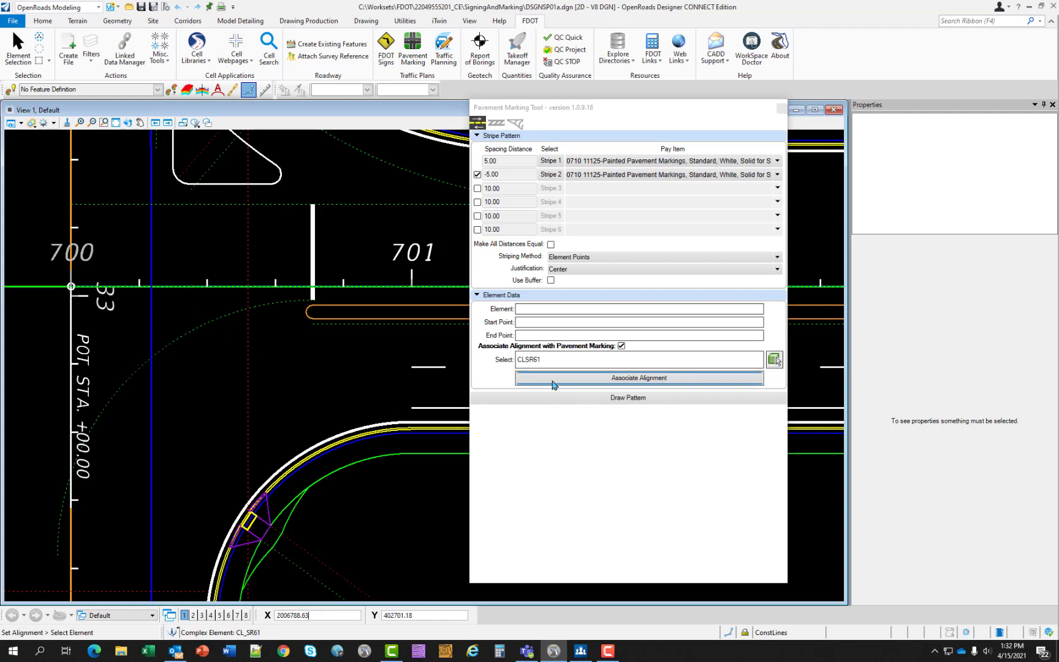
{"action": "left_click", "coordinate": [623, 405]}
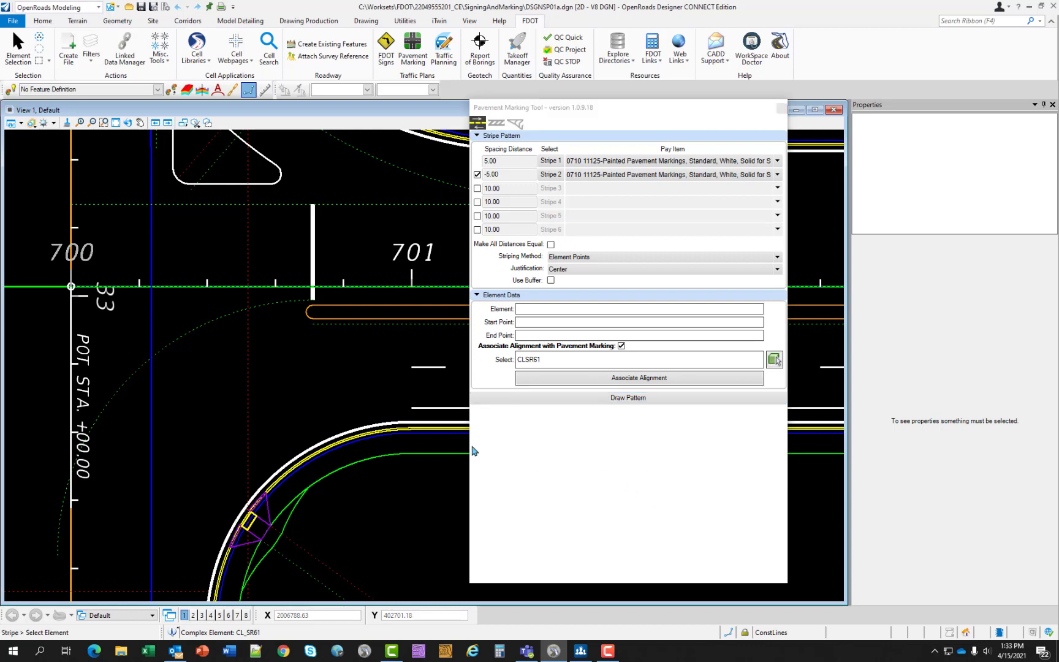
{"action": "left_click", "coordinate": [247, 370]}
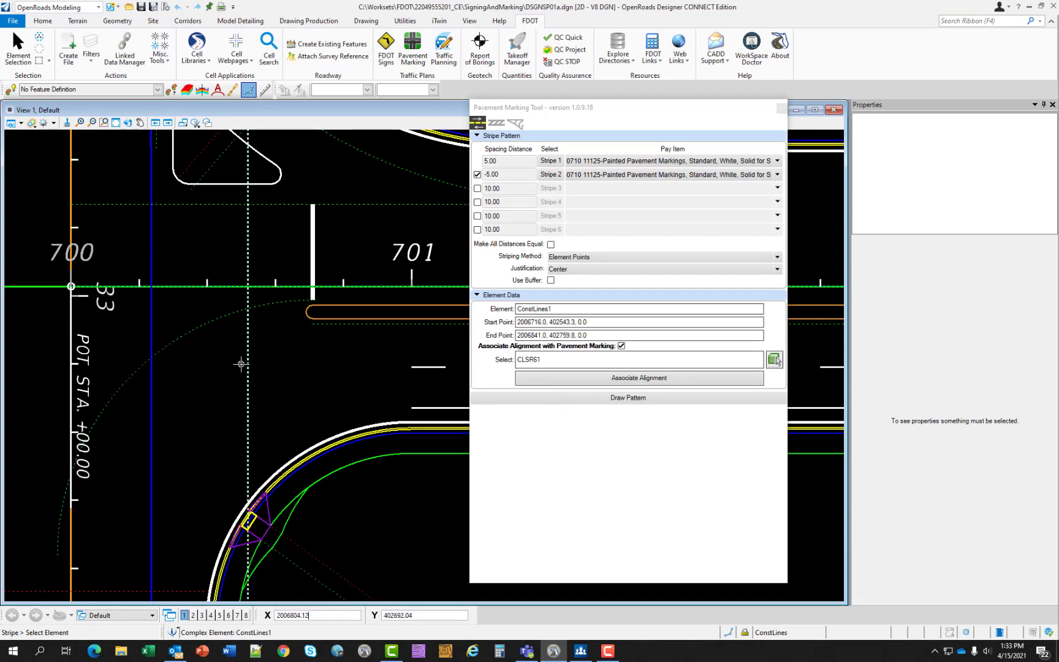
{"action": "left_click", "coordinate": [232, 354]}
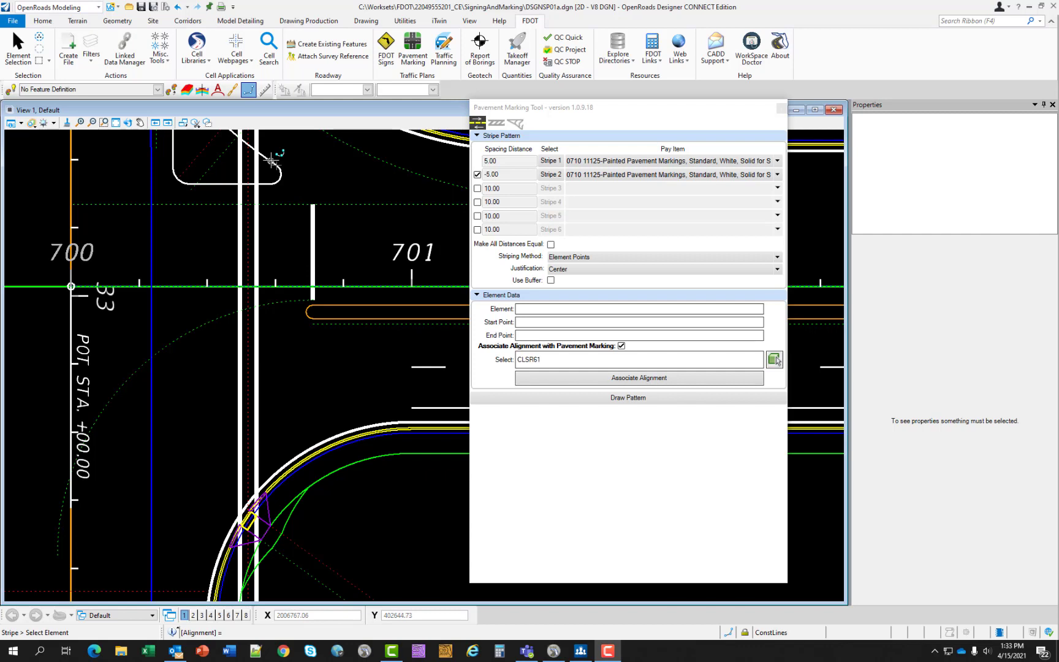
- Trim both crosswalk lines with Trim Multiple at the right-turn island's straight edge, removing the portions that run across the island
{"action": "scroll", "coordinate": [235, 161], "scroll_direction": "up", "scroll_amount": 5}
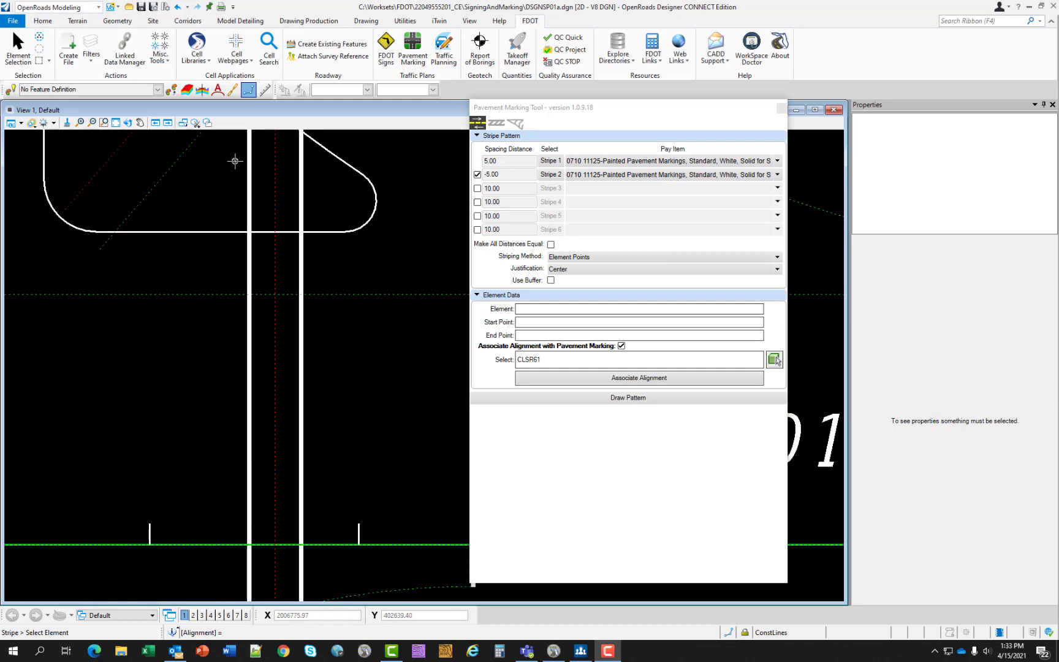
{"action": "scroll", "coordinate": [235, 161], "scroll_direction": "up", "scroll_amount": 2}
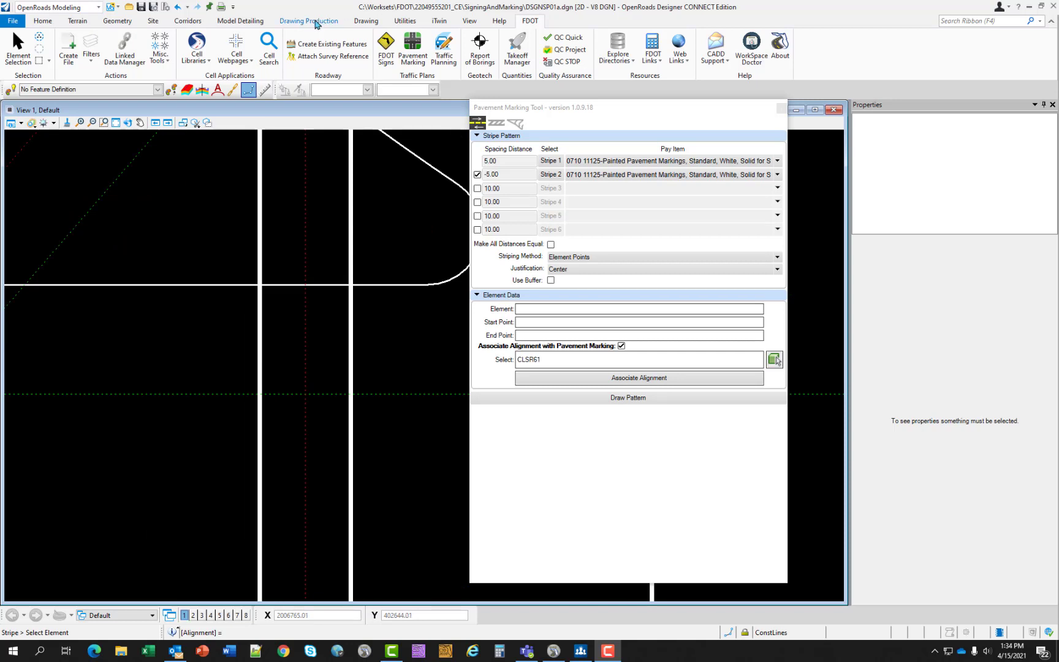
{"action": "left_click", "coordinate": [366, 20]}
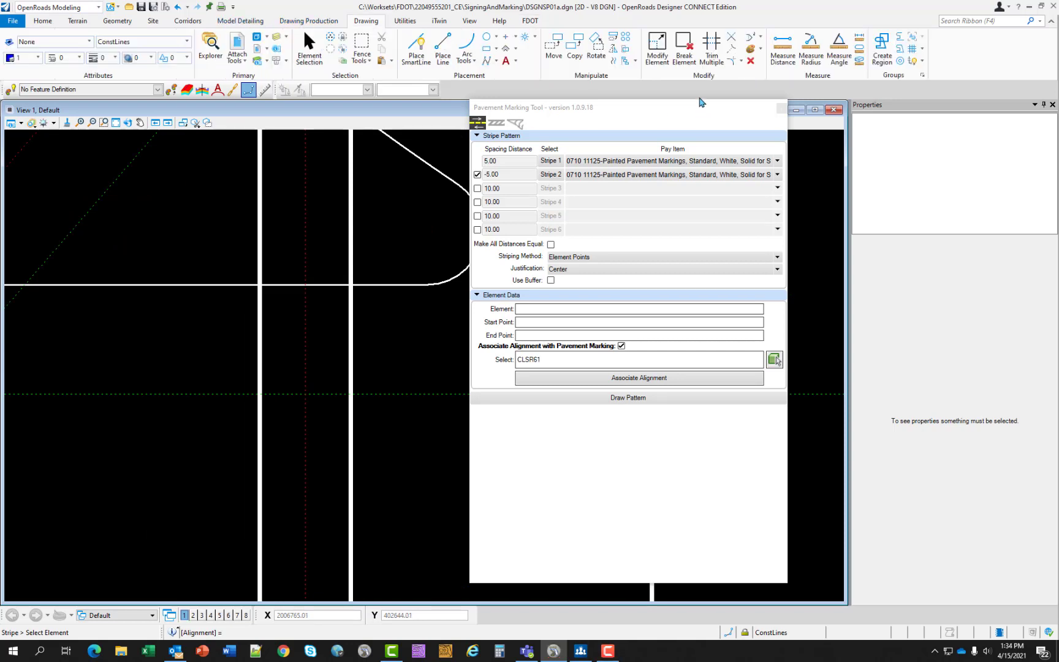
{"action": "left_click", "coordinate": [713, 56]}
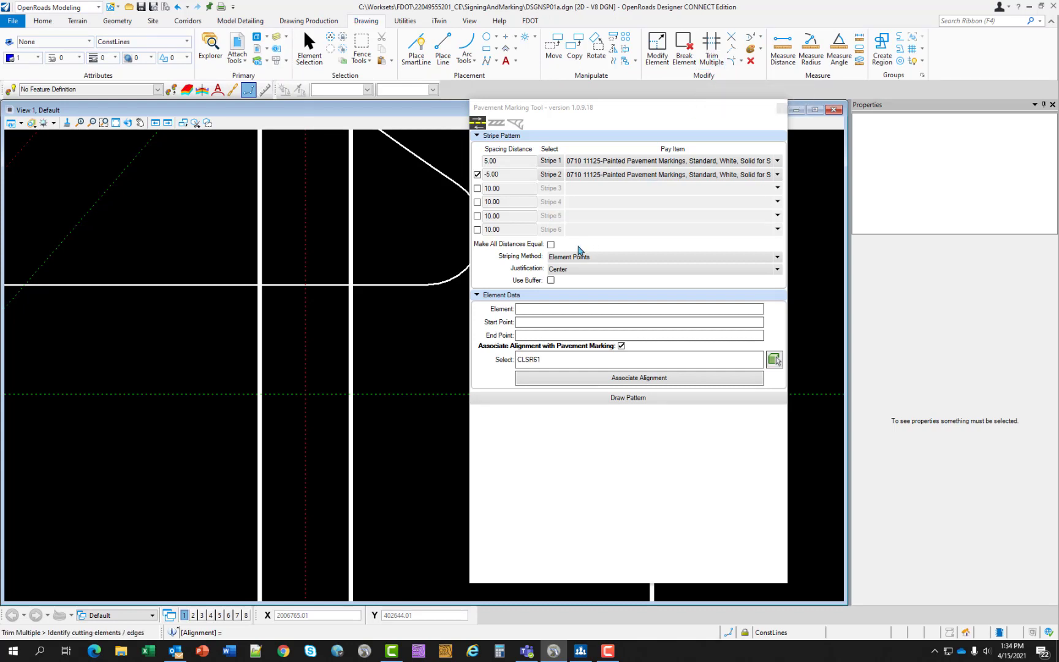
{"action": "left_click", "coordinate": [202, 283]}
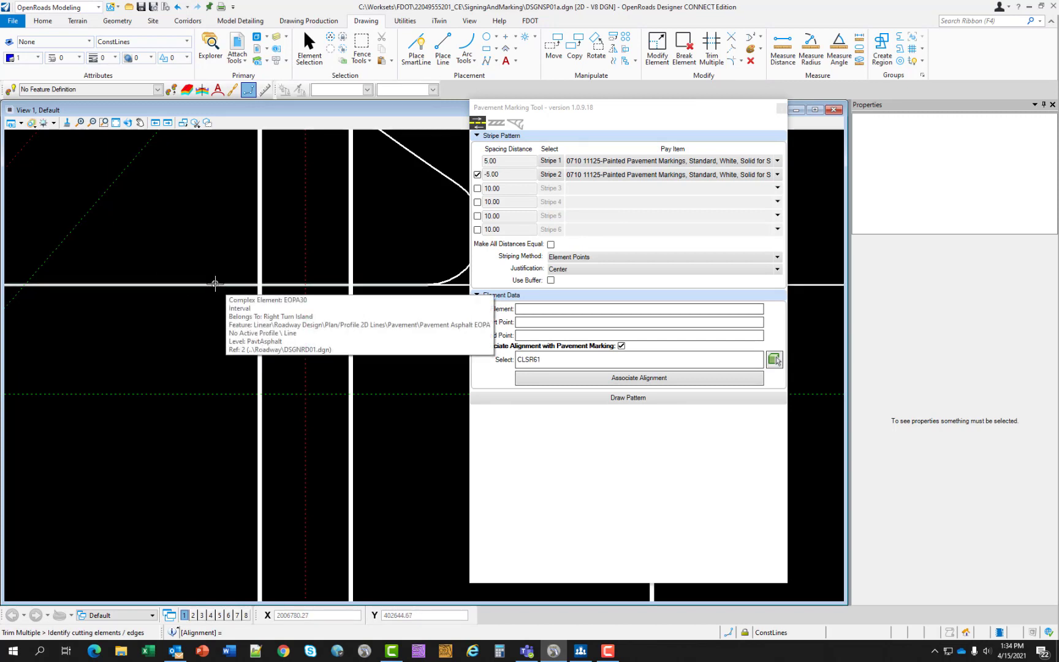
{"action": "left_click", "coordinate": [215, 283]}
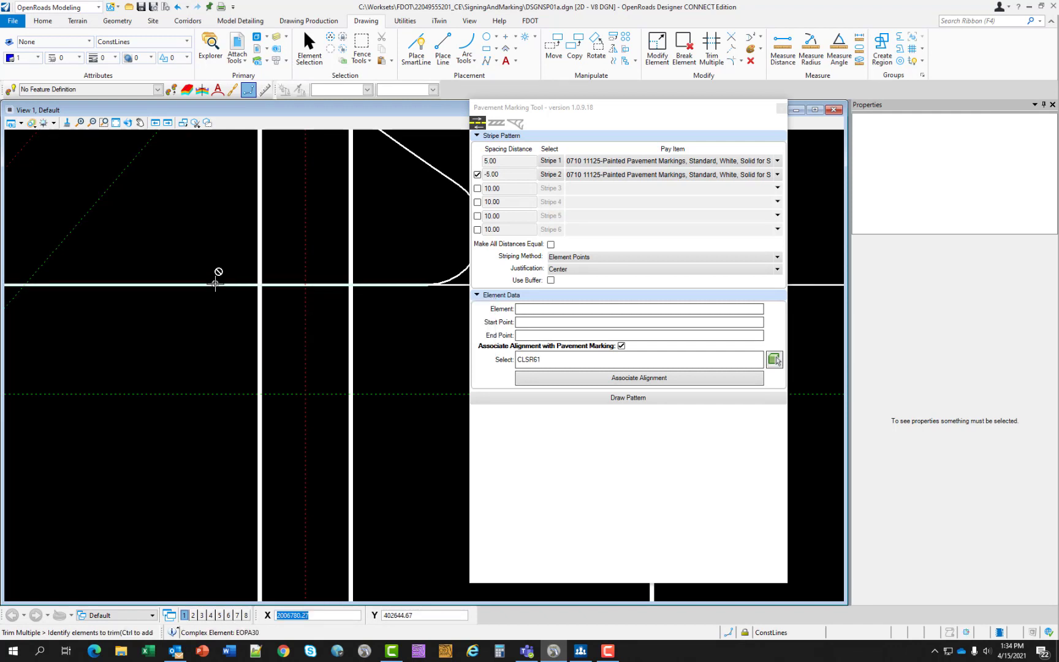
{"action": "left_click", "coordinate": [258, 231]}
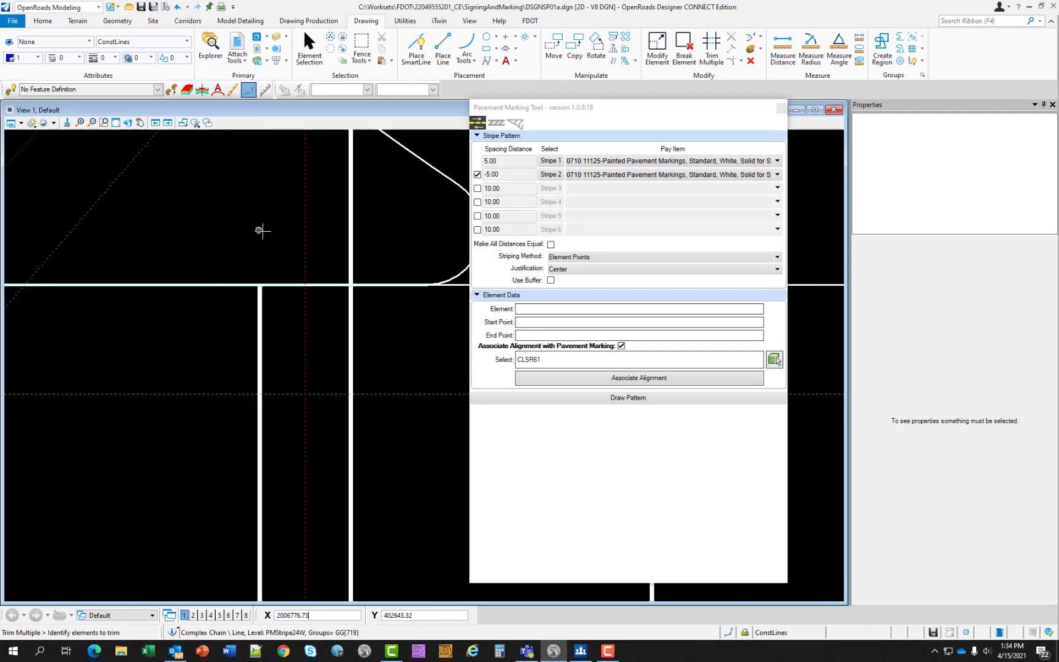
{"action": "left_click", "coordinate": [351, 216]}
- Trim the opposite ends of both crosswalk lines to the curved 6" white edge stripe at the corner return
{"action": "scroll", "coordinate": [358, 228], "scroll_direction": "down", "scroll_amount": 5}
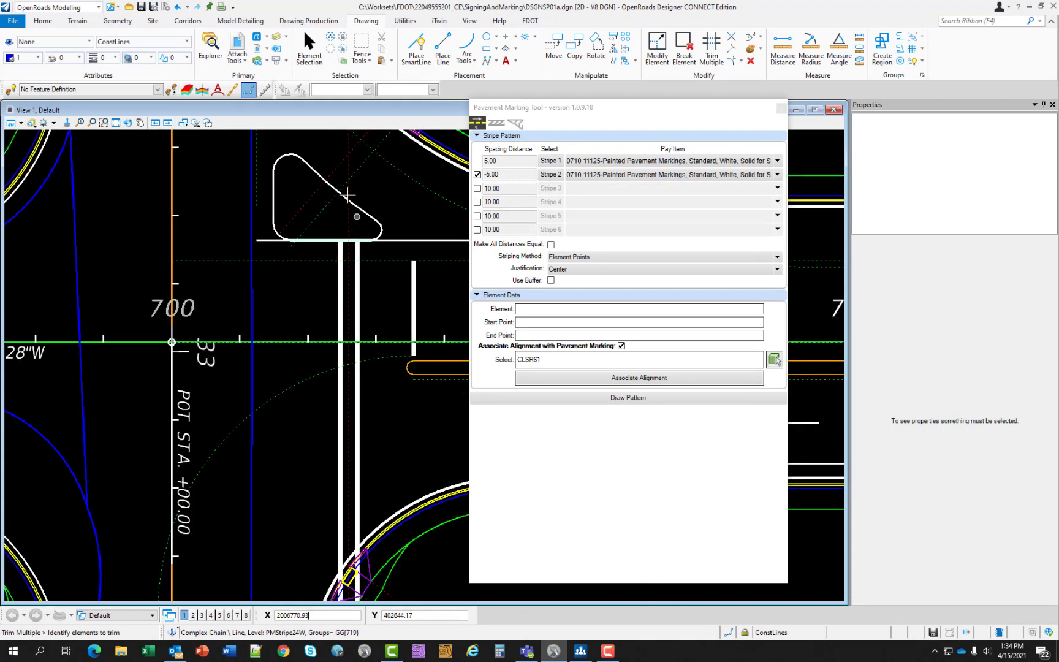
{"action": "scroll", "coordinate": [338, 179], "scroll_direction": "down", "scroll_amount": 3}
{"action": "scroll", "coordinate": [340, 306], "scroll_direction": "up", "scroll_amount": 3}
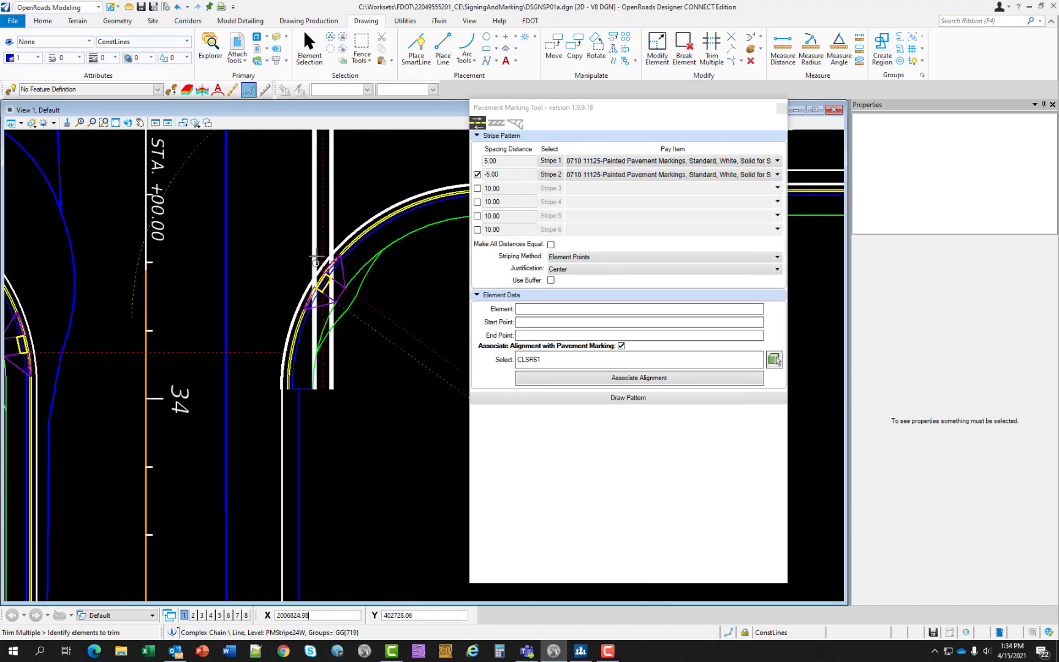
{"action": "scroll", "coordinate": [334, 297], "scroll_direction": "up", "scroll_amount": 5}
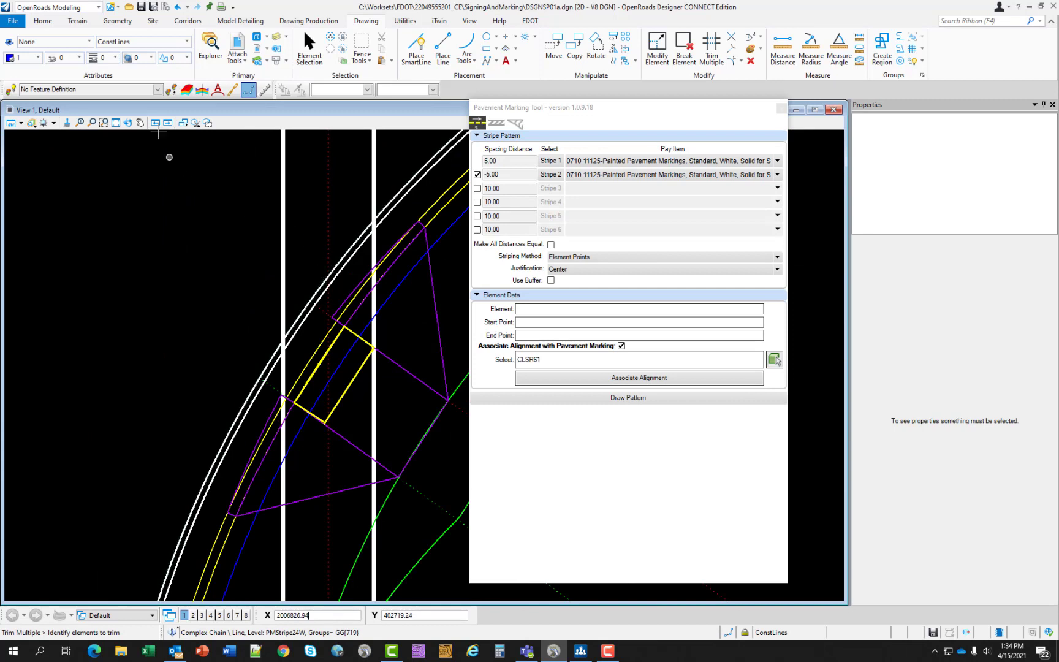
{"action": "left_click", "coordinate": [715, 53]}
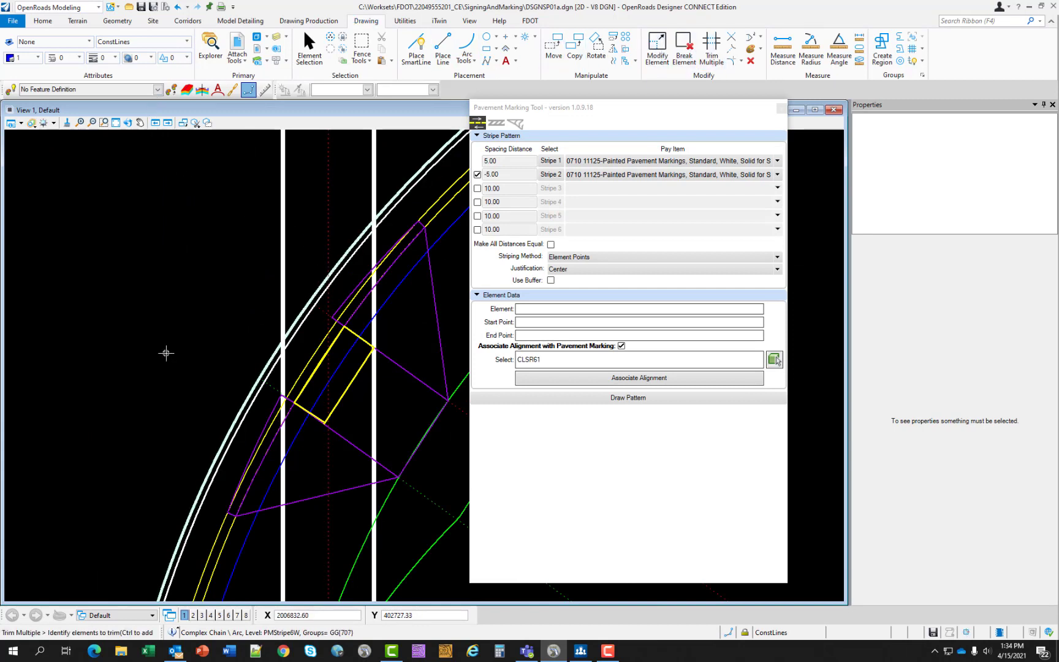
{"action": "left_click", "coordinate": [374, 248]}
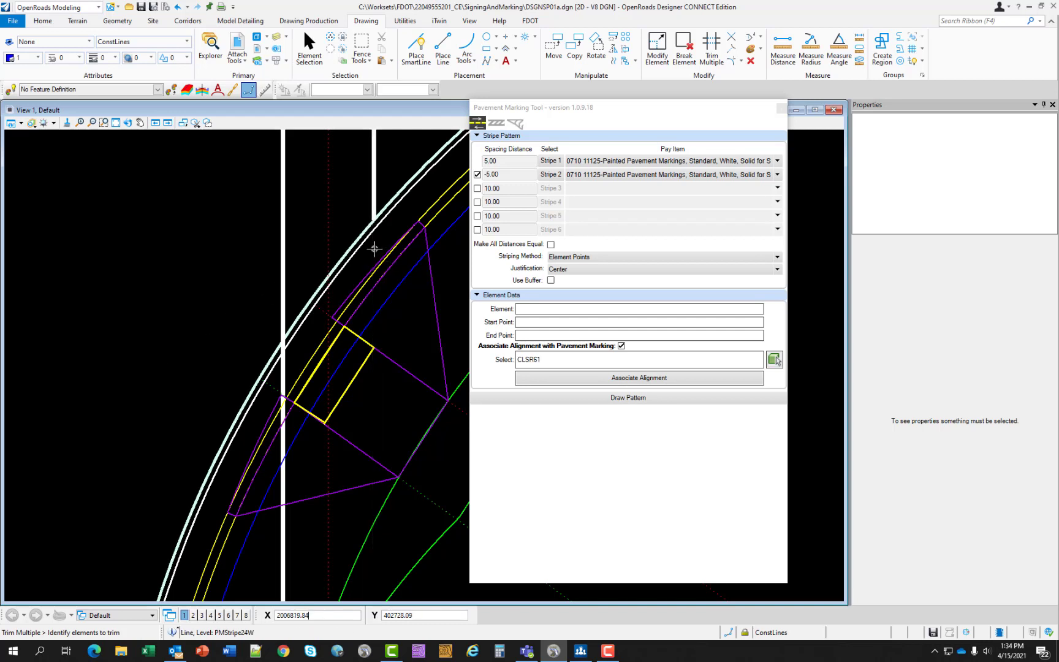
{"action": "left_click", "coordinate": [283, 491]}
{"action": "scroll", "coordinate": [237, 333], "scroll_direction": "down", "scroll_amount": 4}
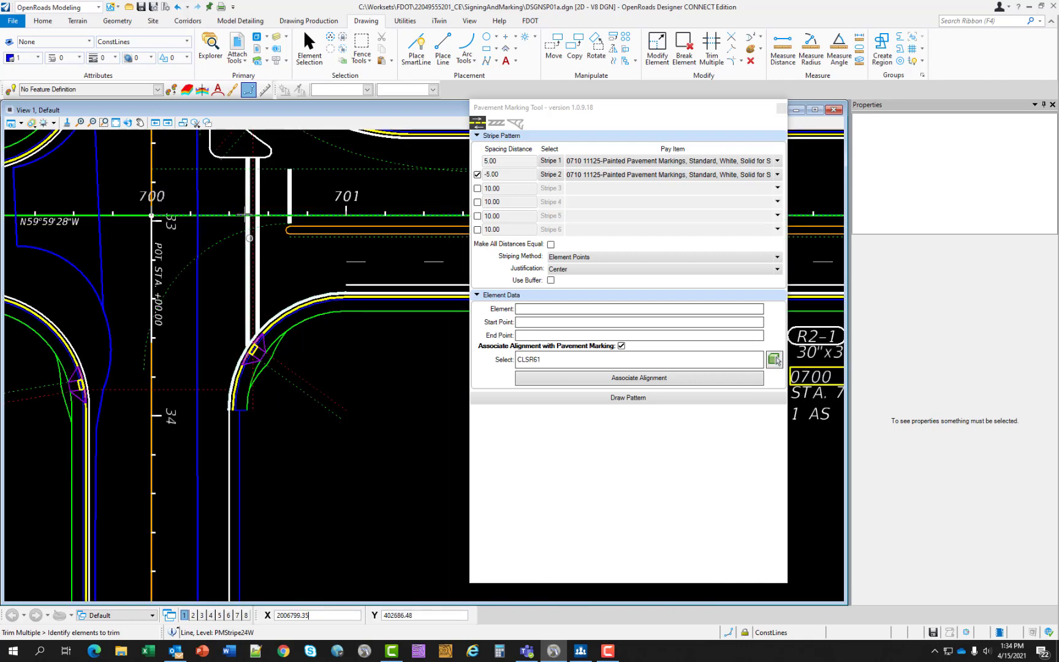
{"action": "scroll", "coordinate": [289, 221], "scroll_direction": "up", "scroll_amount": 3}
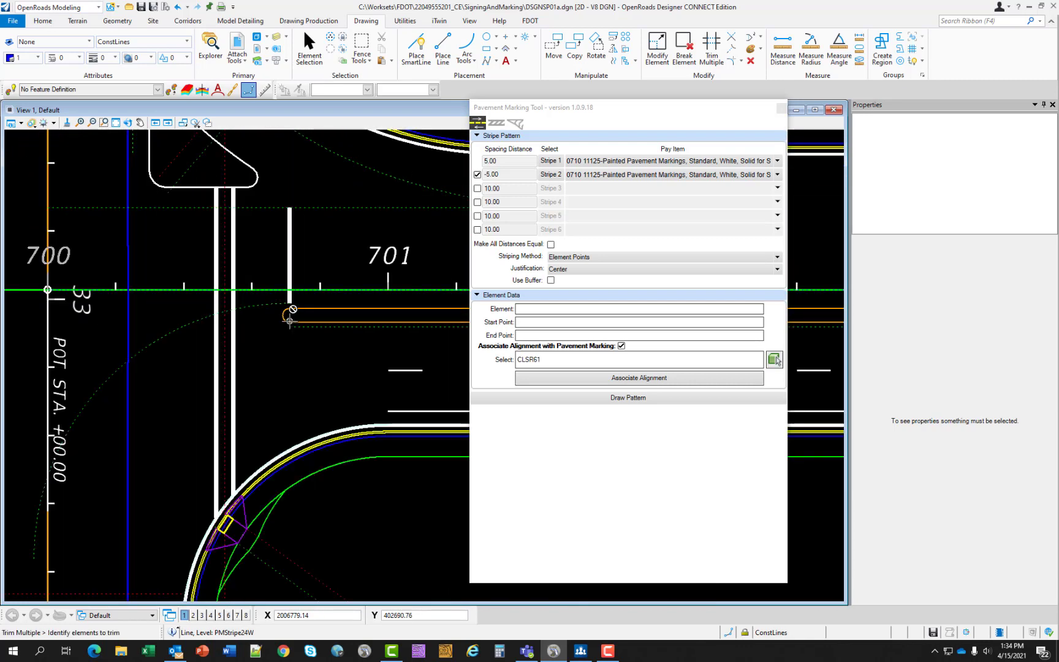
{"action": "scroll", "coordinate": [290, 322], "scroll_direction": "up", "scroll_amount": 3}
{"action": "scroll", "coordinate": [277, 332], "scroll_direction": "down", "scroll_amount": 3}
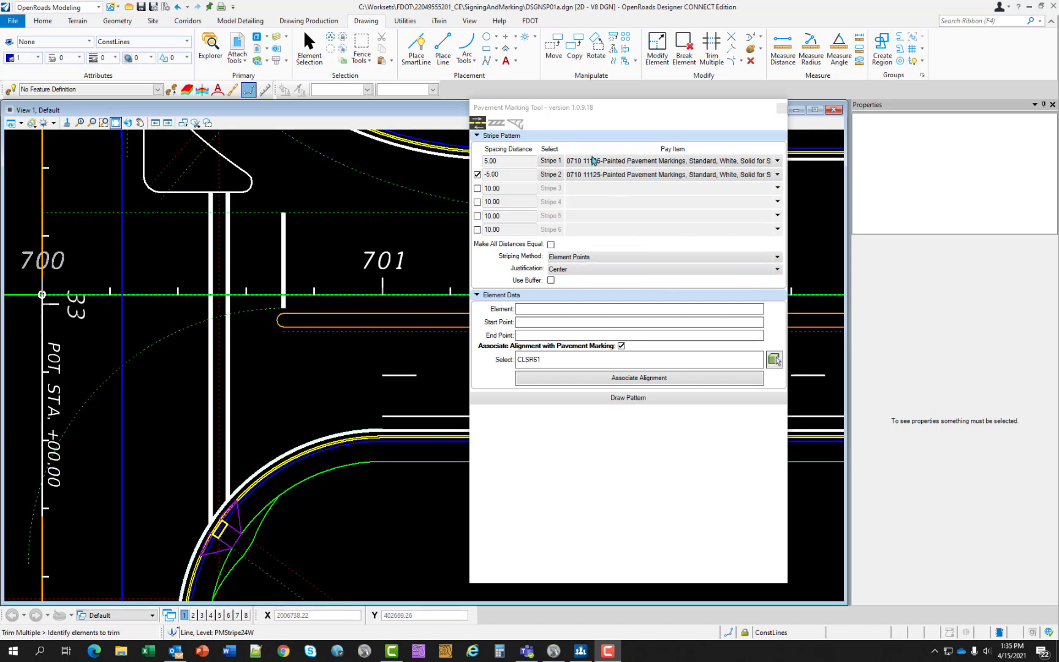
- Assign pay item 0710 11123, the 12" solid white marking for Crosswalk and Roundabout, to the separation pattern
{"action": "left_click", "coordinate": [495, 124]}
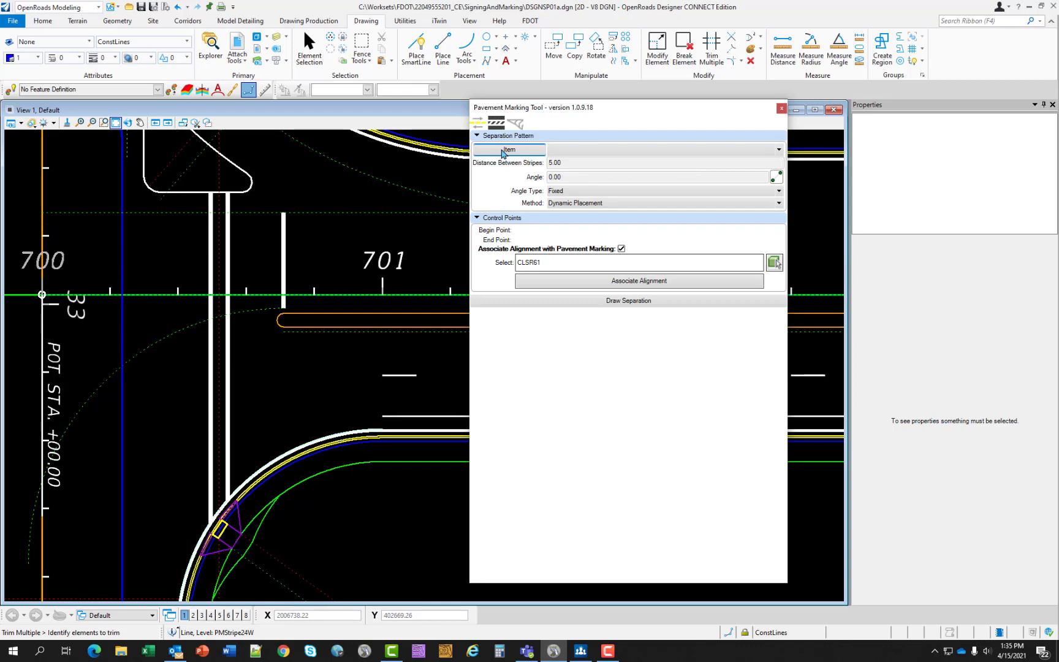
{"action": "left_click", "coordinate": [502, 152]}
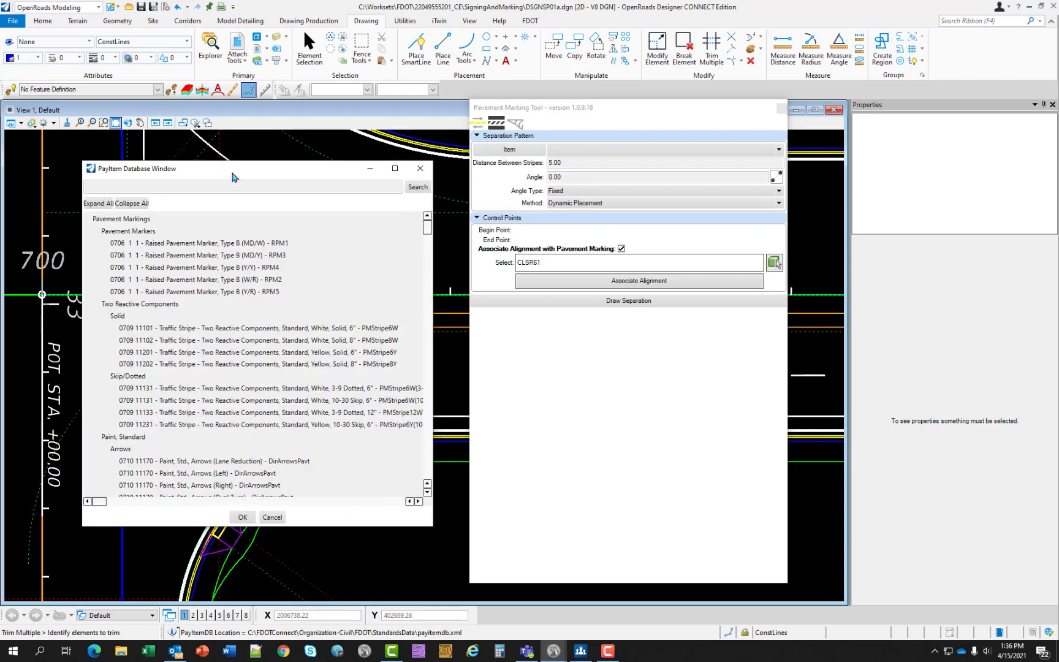
{"action": "left_click", "coordinate": [120, 189]}
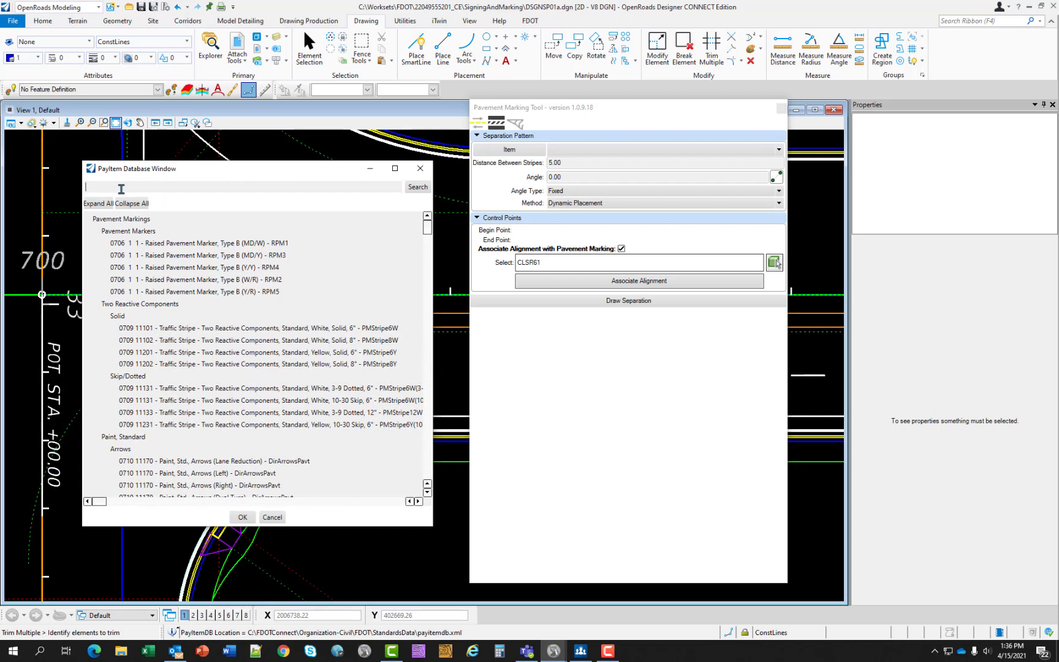
{"action": "type", "text": "0710 11123"}
{"action": "left_click", "coordinate": [417, 187]}
{"action": "left_click", "coordinate": [266, 269]}
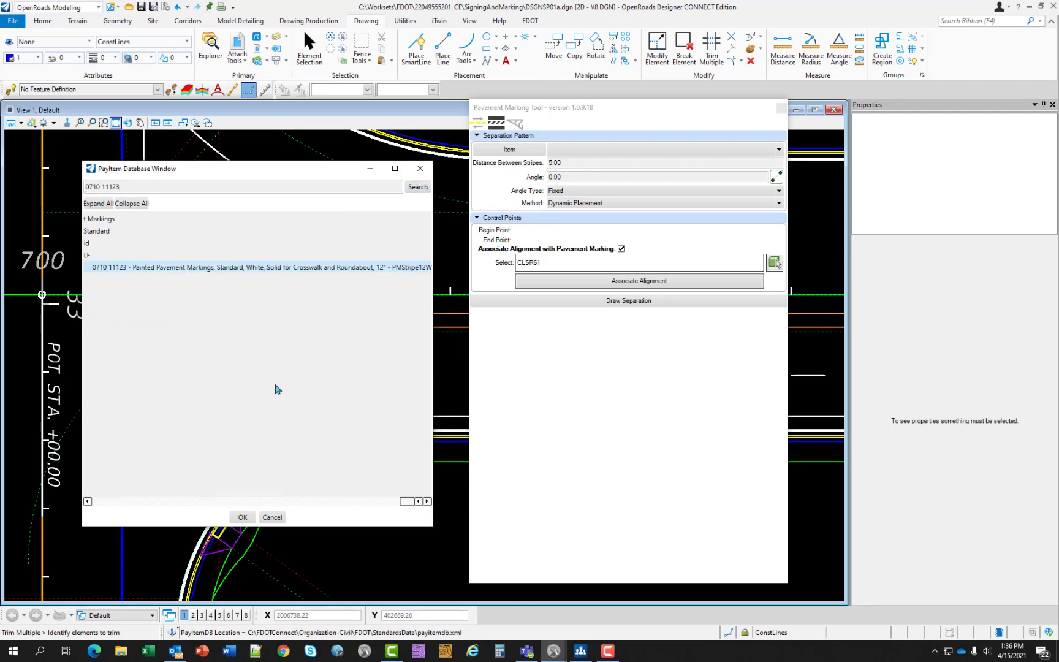
{"action": "left_click", "coordinate": [242, 517]}
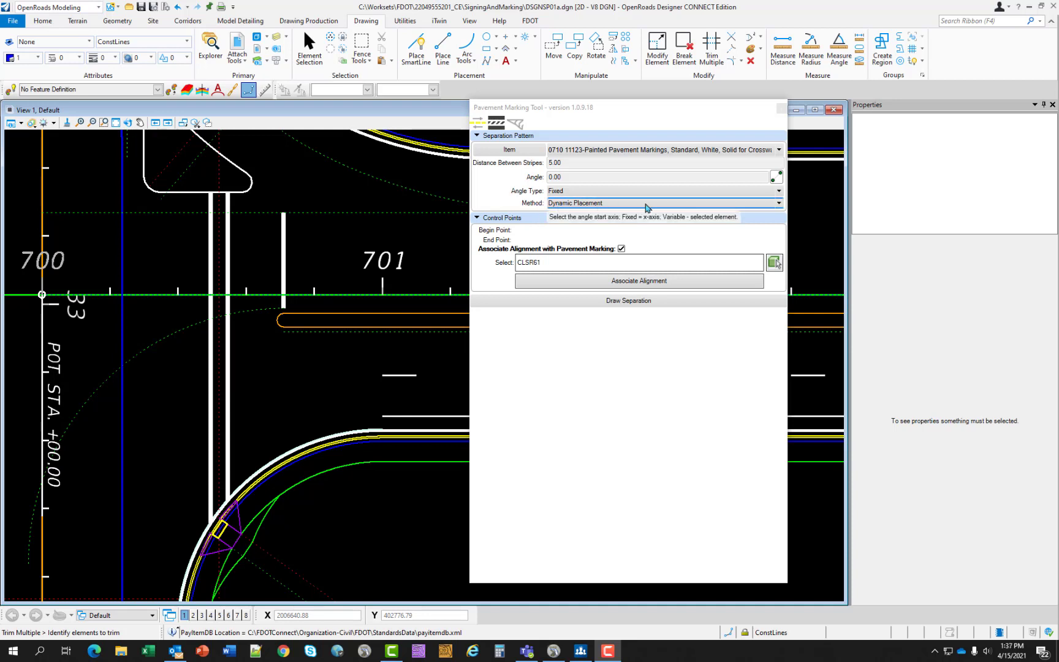
- Set the separation pattern's distance between stripes to 10 and its angle to 330
{"action": "left_click", "coordinate": [568, 163]}
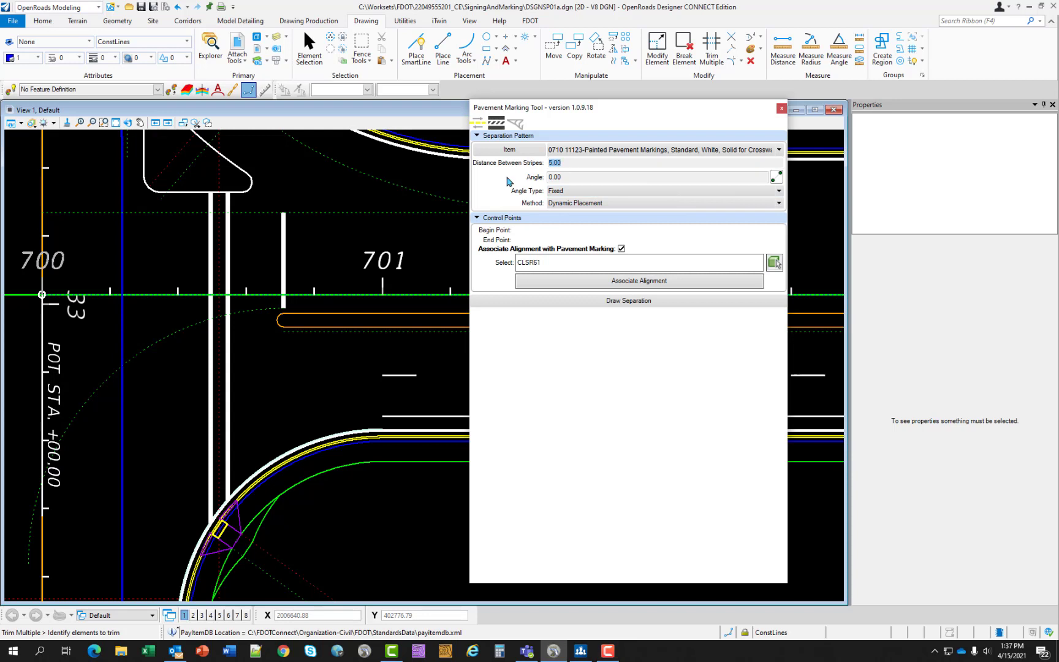
{"action": "type", "text": "10"}
{"action": "left_click", "coordinate": [569, 177]}
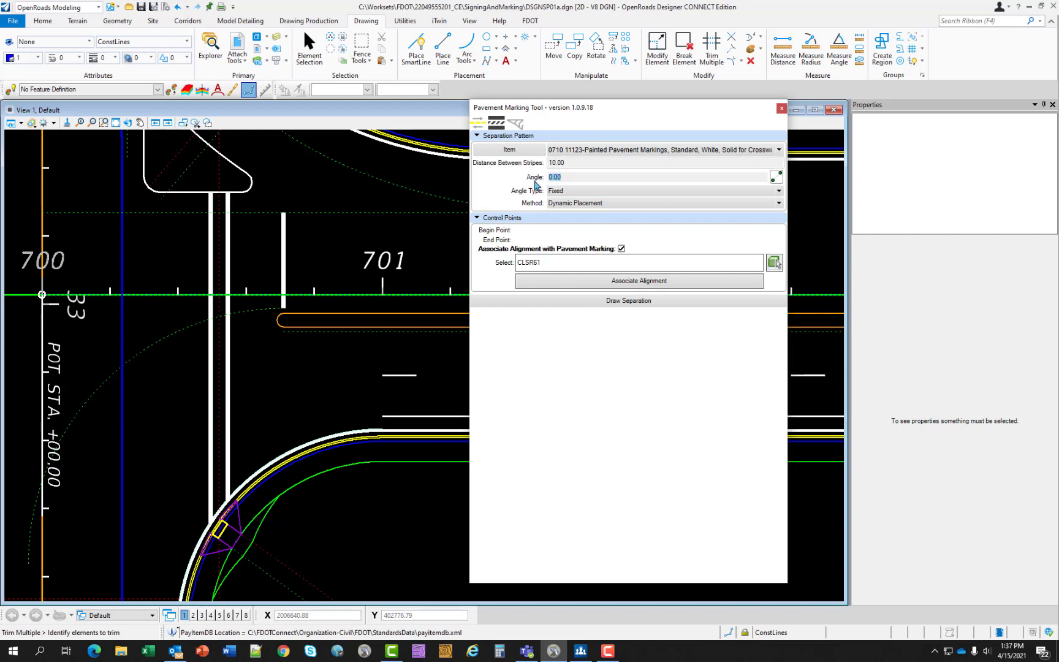
{"action": "type", "text": "330"}
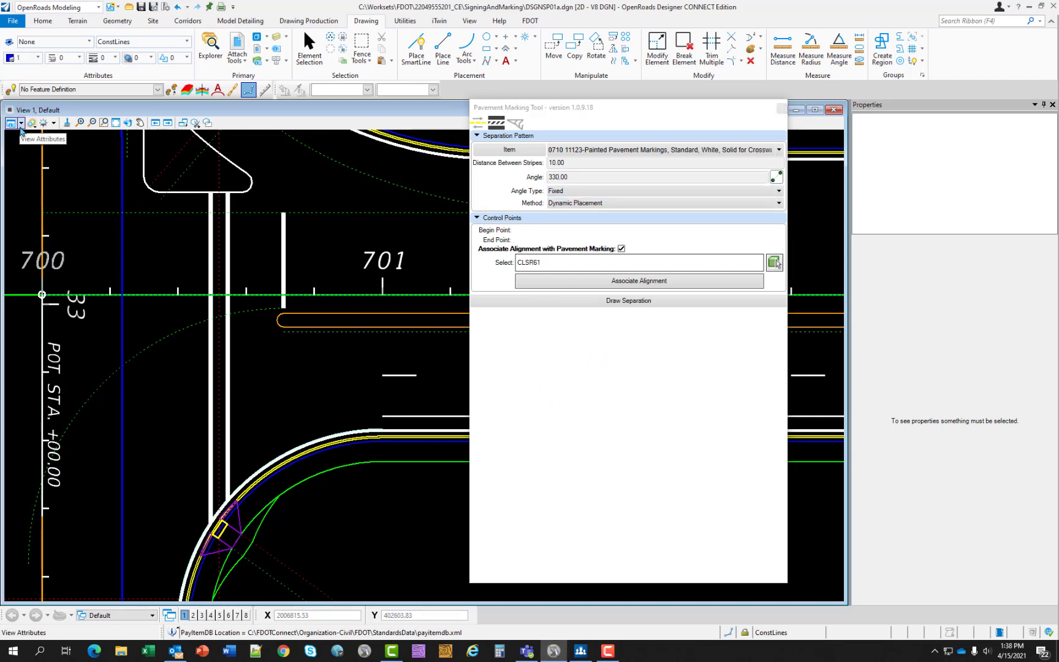
- Hide construction elements in View 1 and start drawing the separation with the two long crosswalk lines as its bounding elements
{"action": "left_click", "coordinate": [20, 125]}
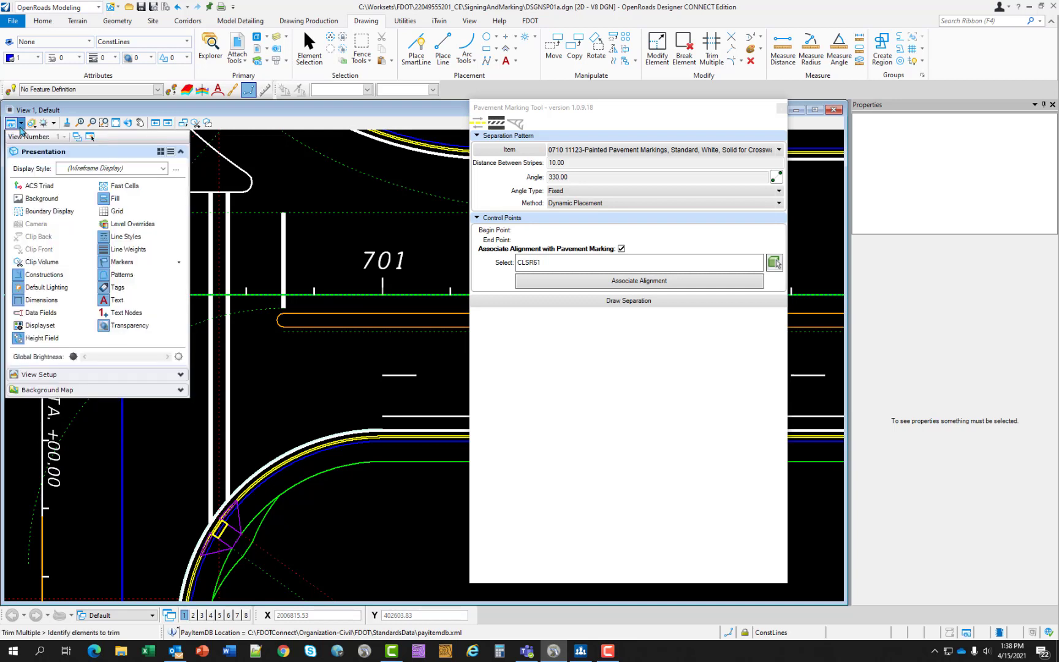
{"action": "left_click", "coordinate": [35, 281]}
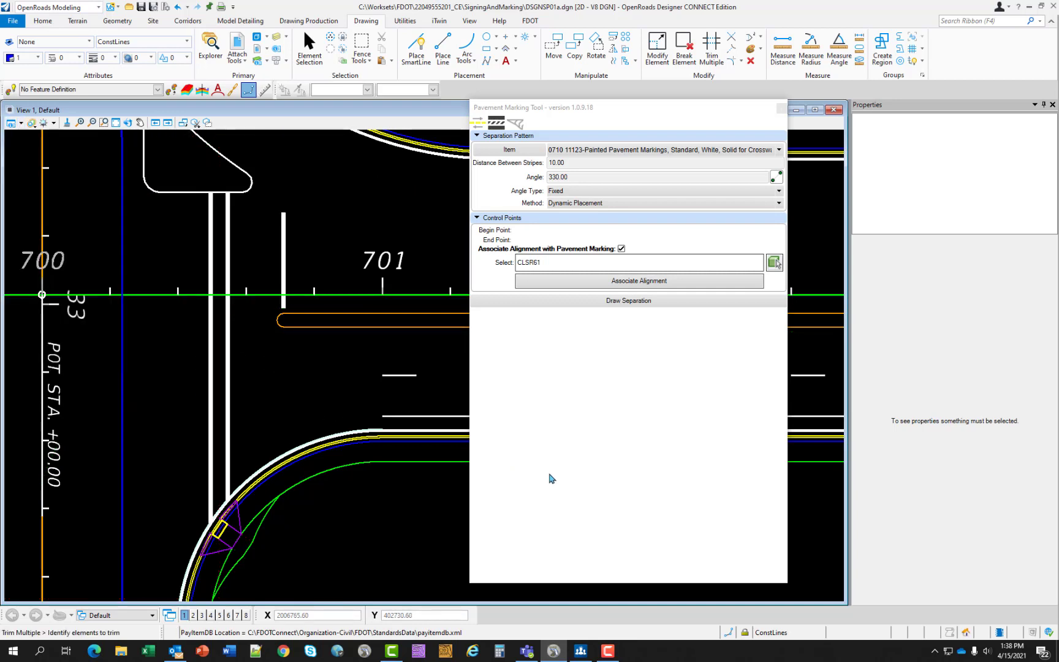
{"action": "left_click", "coordinate": [608, 301]}
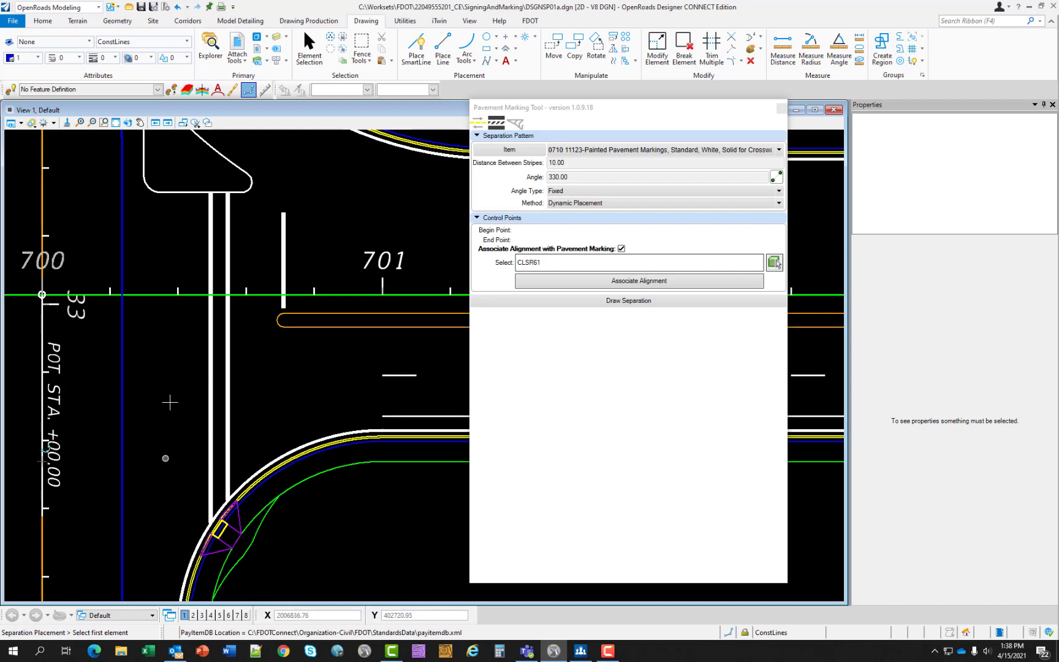
{"action": "scroll", "coordinate": [209, 402], "scroll_direction": "up", "scroll_amount": 2}
{"action": "left_click", "coordinate": [210, 404]}
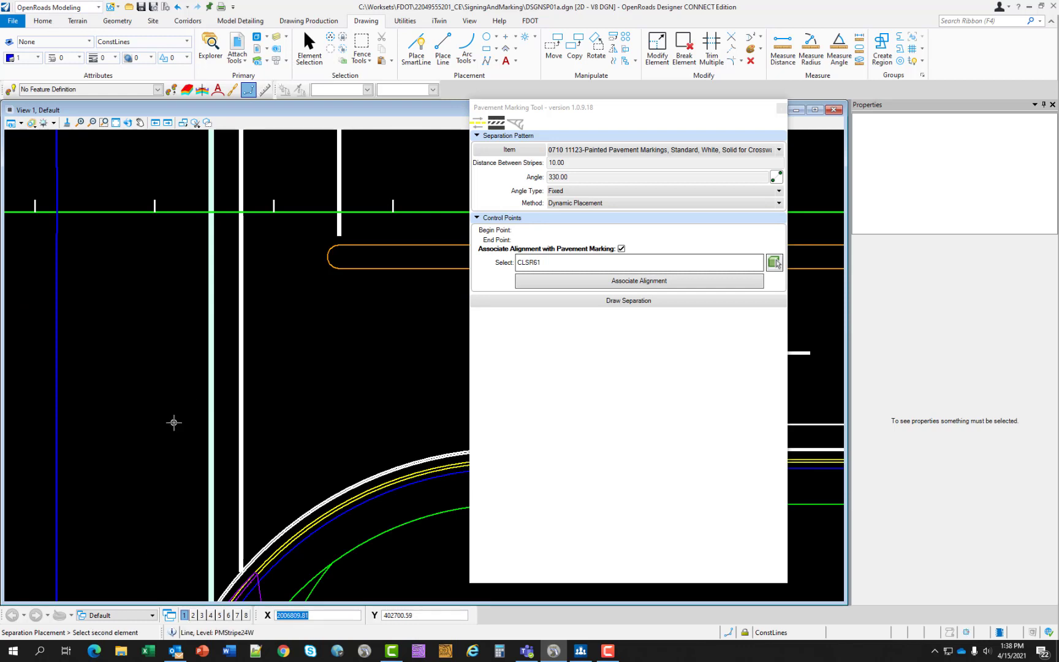
{"action": "left_click", "coordinate": [243, 405]}
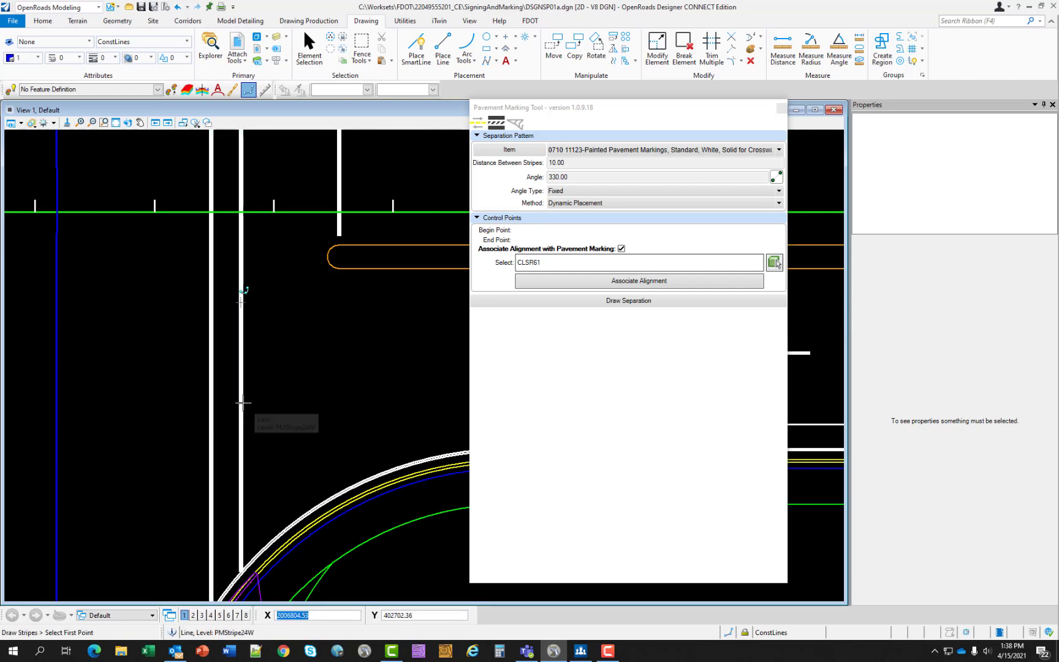
- Place the separation stripes between the crosswalk lines, from the corner return straight up to the right-turn island's edge
{"action": "scroll", "coordinate": [244, 403], "scroll_direction": "down", "scroll_amount": 2}
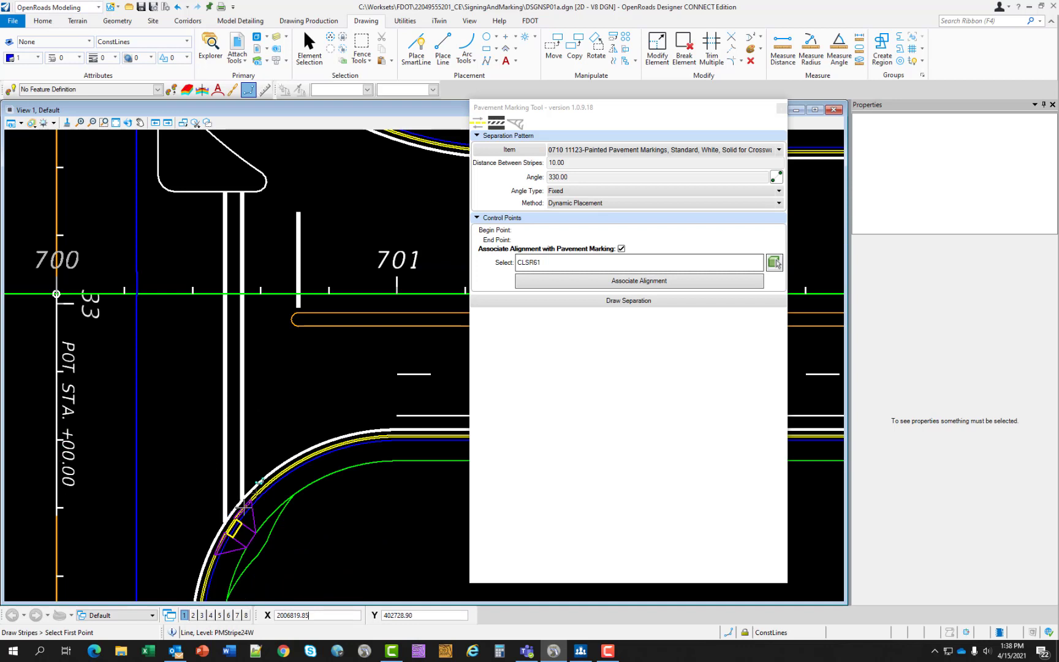
{"action": "scroll", "coordinate": [243, 508], "scroll_direction": "up", "scroll_amount": 2}
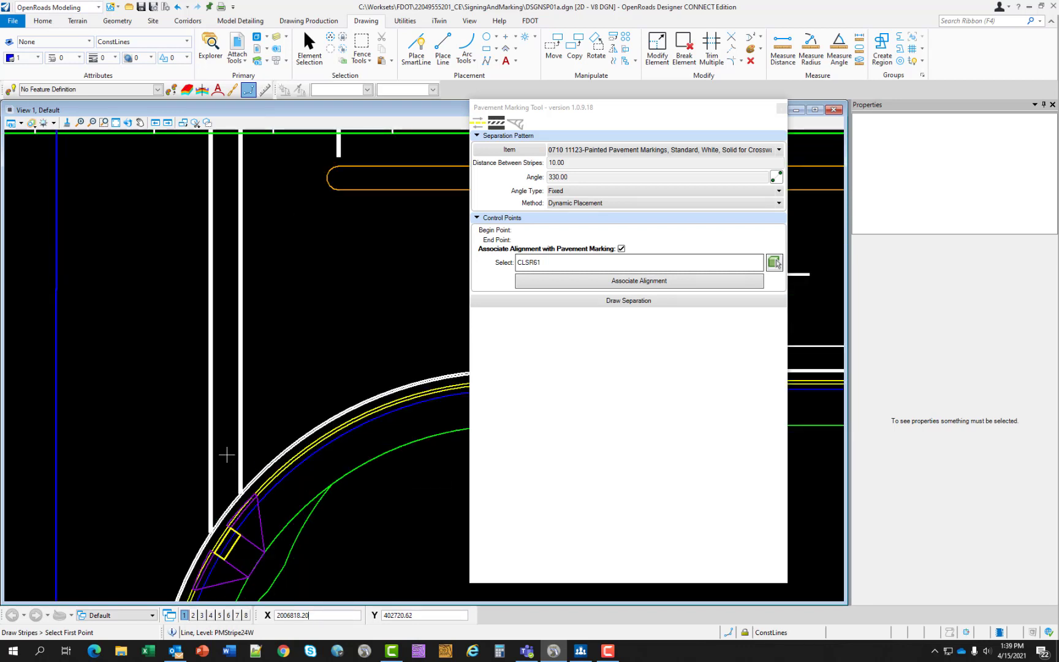
{"action": "left_click", "coordinate": [224, 498]}
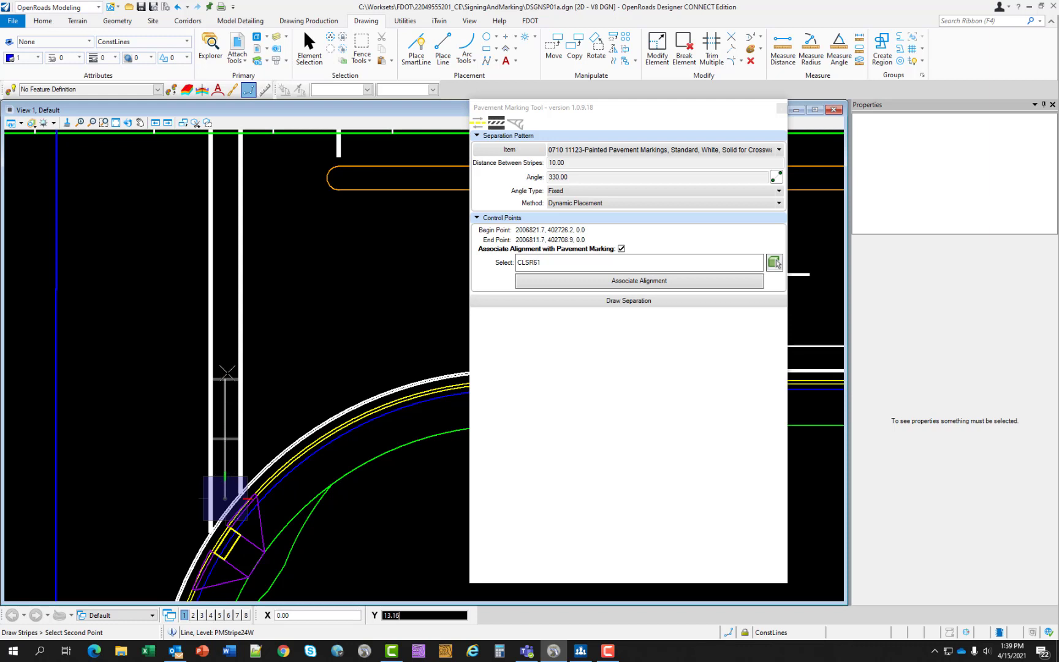
{"action": "scroll", "coordinate": [226, 364], "scroll_direction": "down", "scroll_amount": 2}
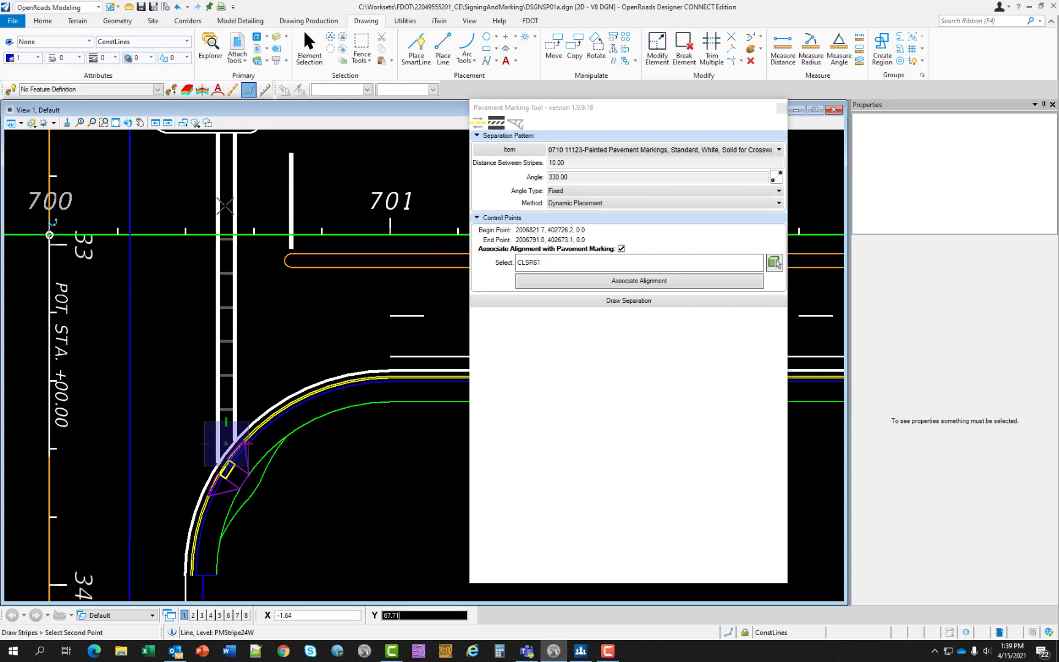
{"action": "middle_click_drag", "start_coordinate": [227, 160], "coordinate": [228, 182]}
{"action": "scroll", "coordinate": [226, 185], "scroll_direction": "up", "scroll_amount": 2}
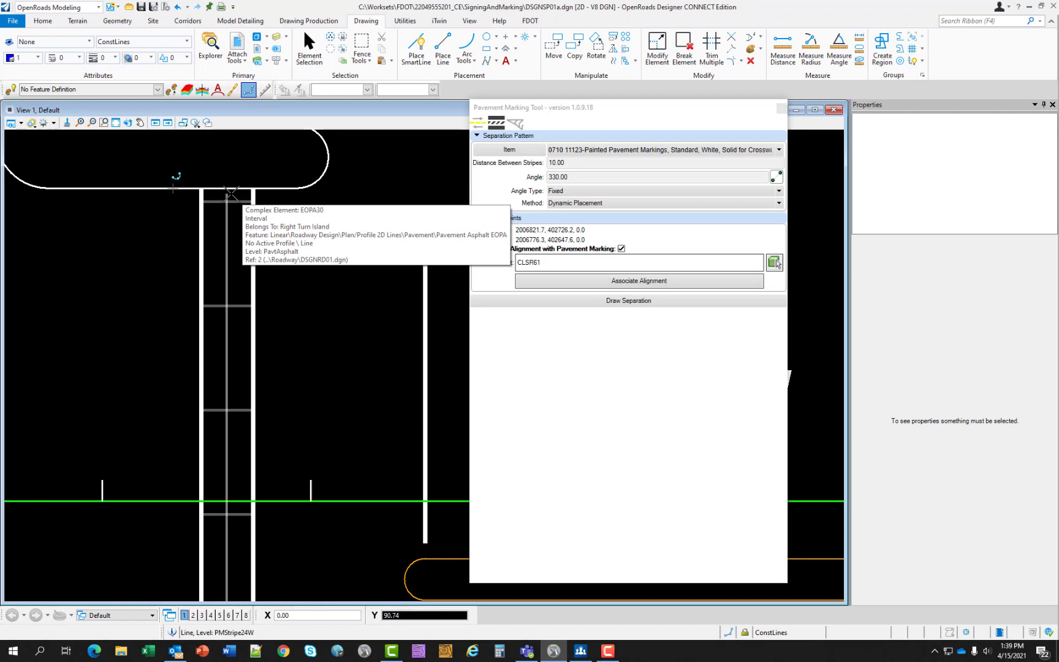
{"action": "left_click", "coordinate": [231, 194]}
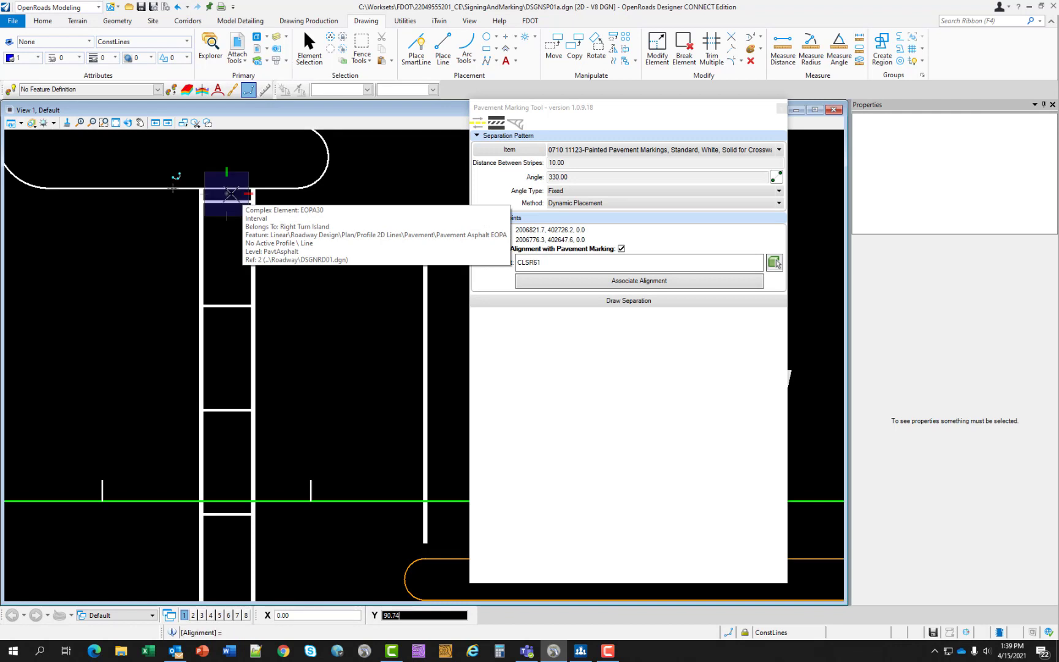
{"action": "scroll", "coordinate": [298, 337], "scroll_direction": "down", "scroll_amount": 3}
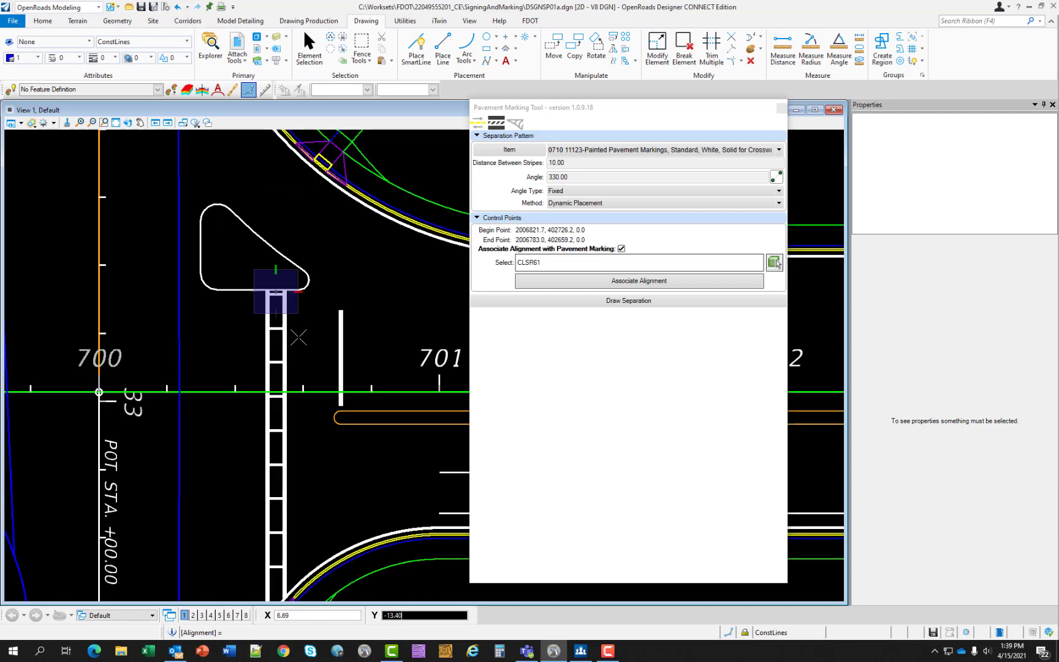
{"action": "scroll", "coordinate": [336, 502], "scroll_direction": "down", "scroll_amount": 2}
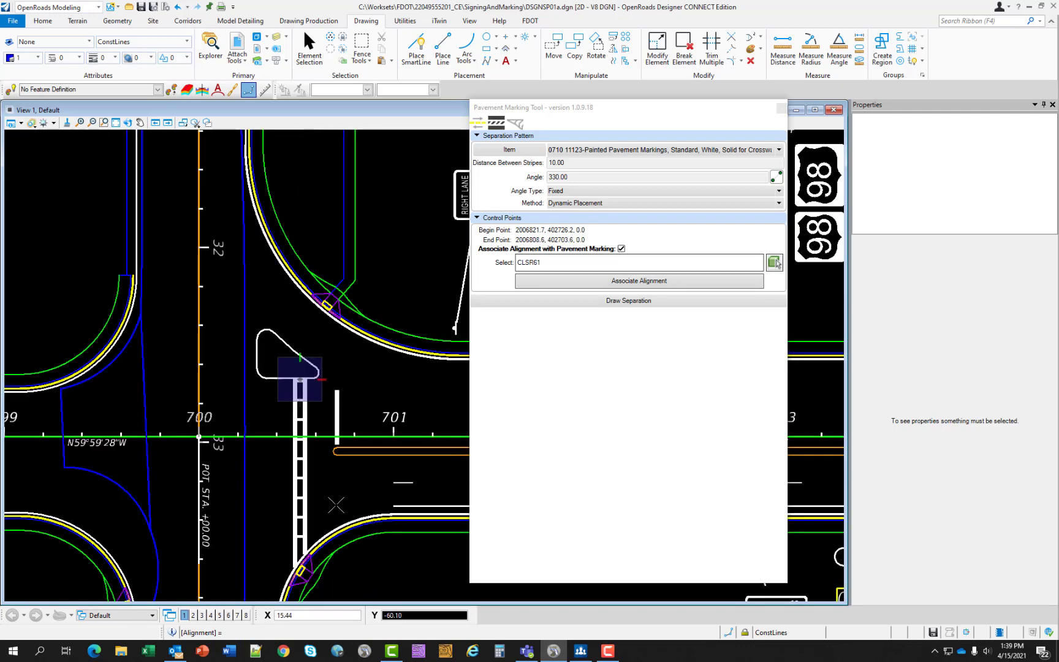
- Turn the display of construction elements back on in View 1
{"action": "scroll", "coordinate": [362, 537], "scroll_direction": "up", "scroll_amount": 2}
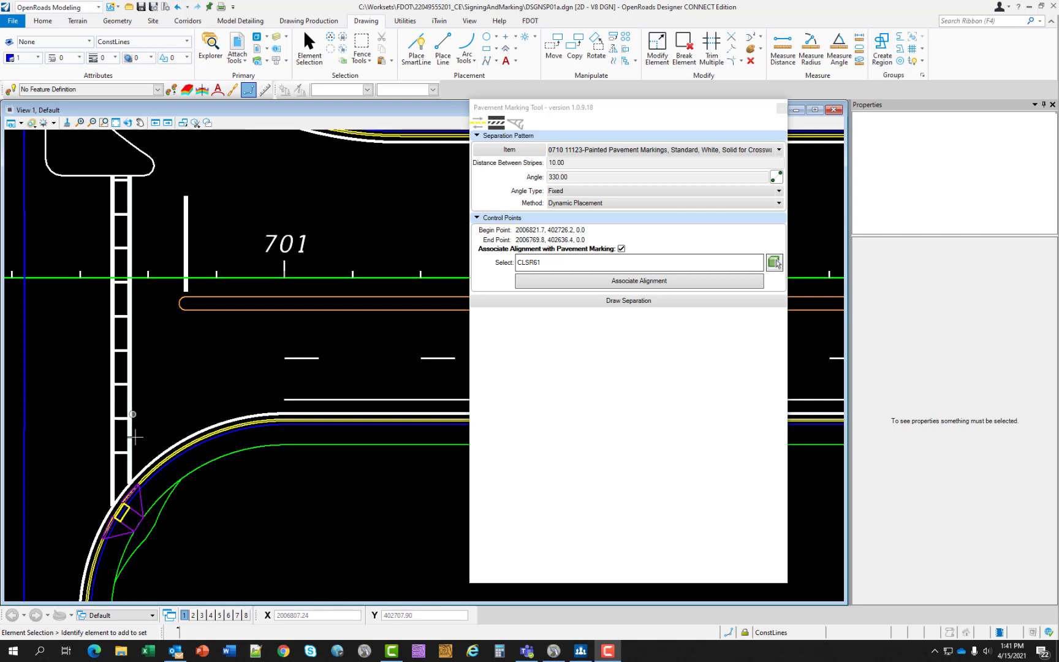
{"action": "scroll", "coordinate": [135, 428], "scroll_direction": "up", "scroll_amount": 2}
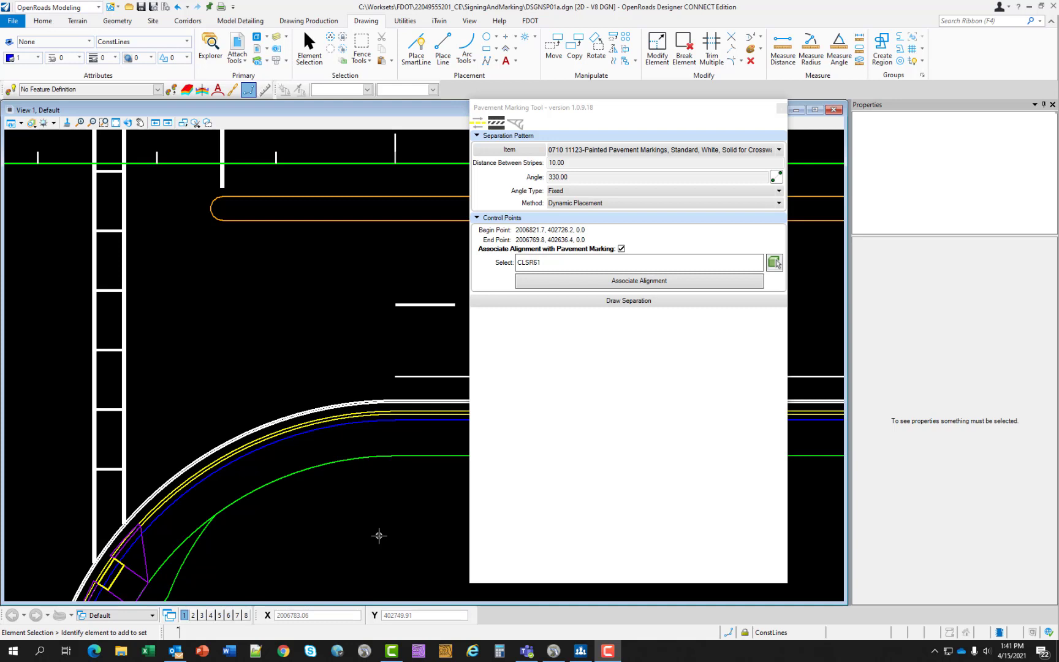
{"action": "left_click", "coordinate": [20, 125]}
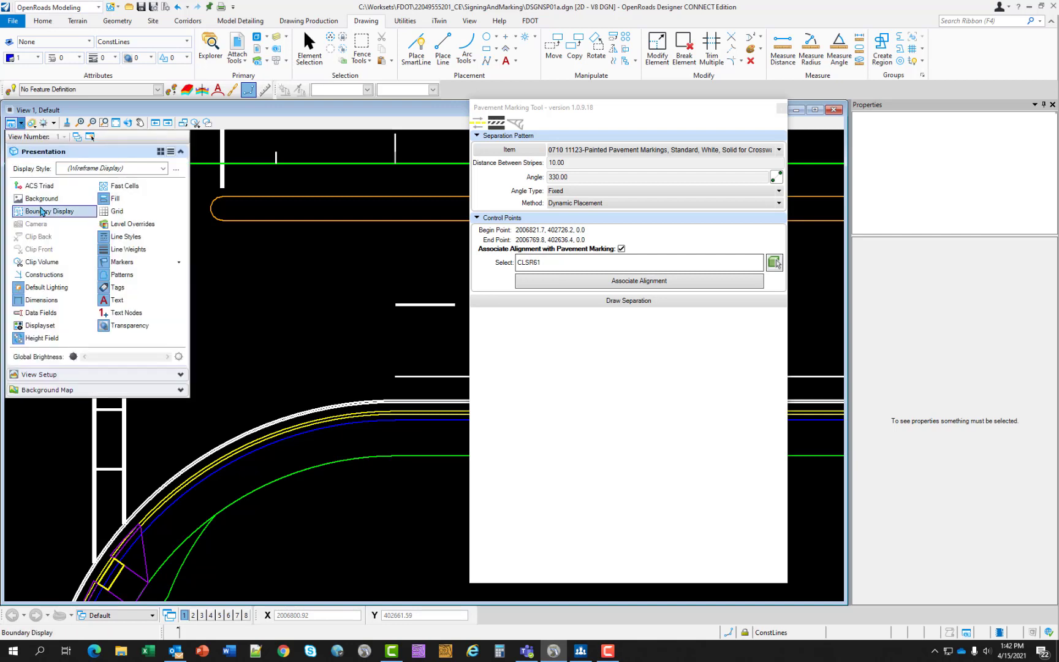
{"action": "left_click", "coordinate": [43, 275]}
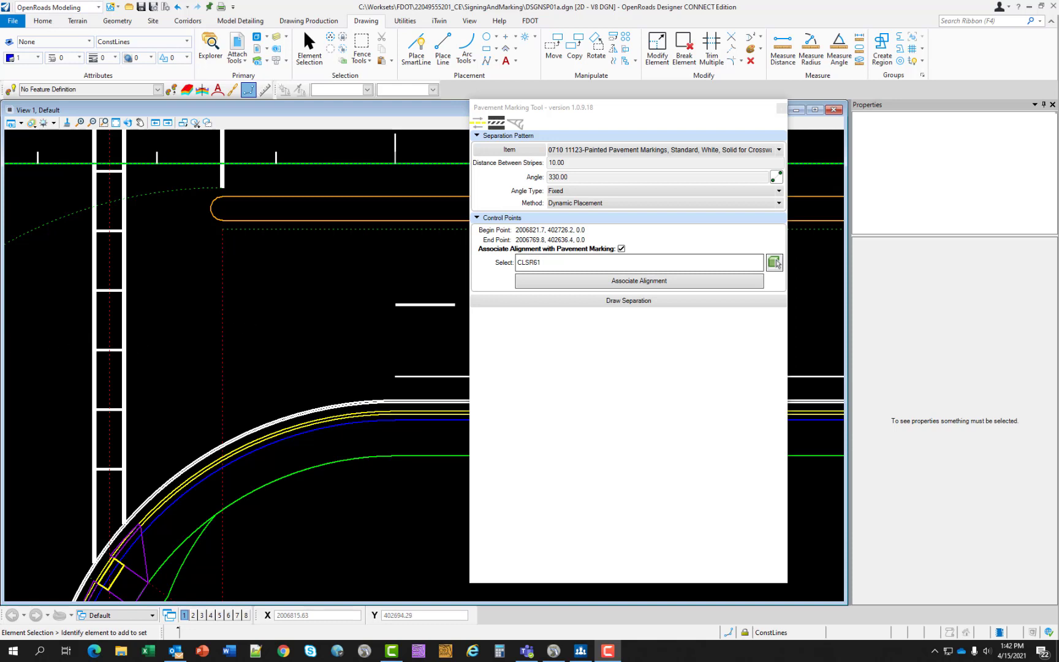
- Extend the 10-30 white skip stripe with Trim To Intersection to the red dashed construction line below the stop line
{"action": "left_click", "coordinate": [731, 40]}
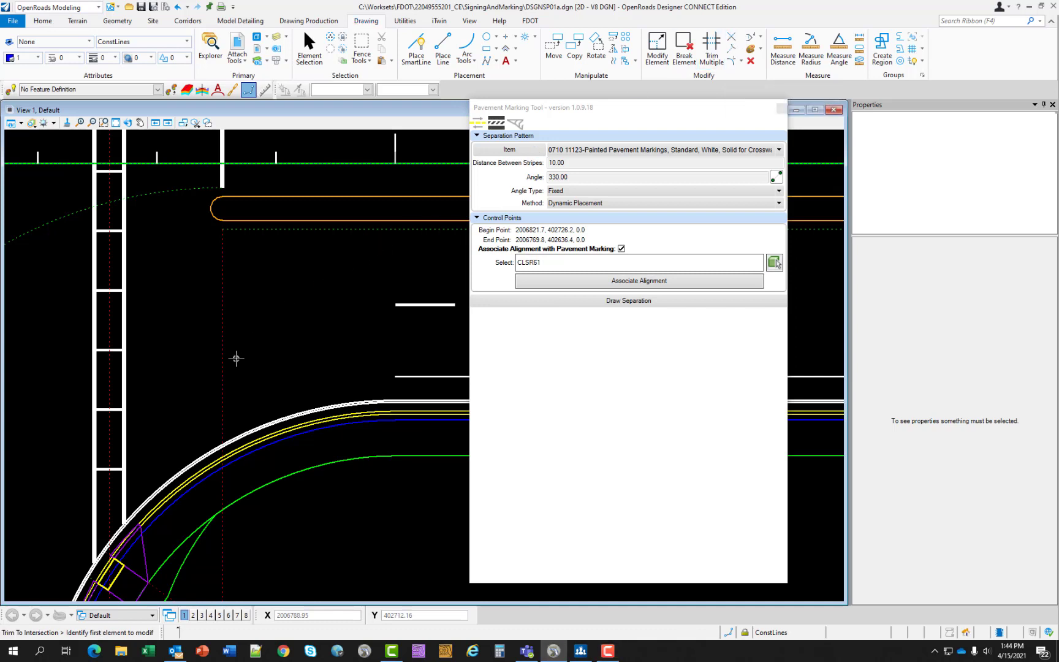
{"action": "left_click", "coordinate": [405, 305]}
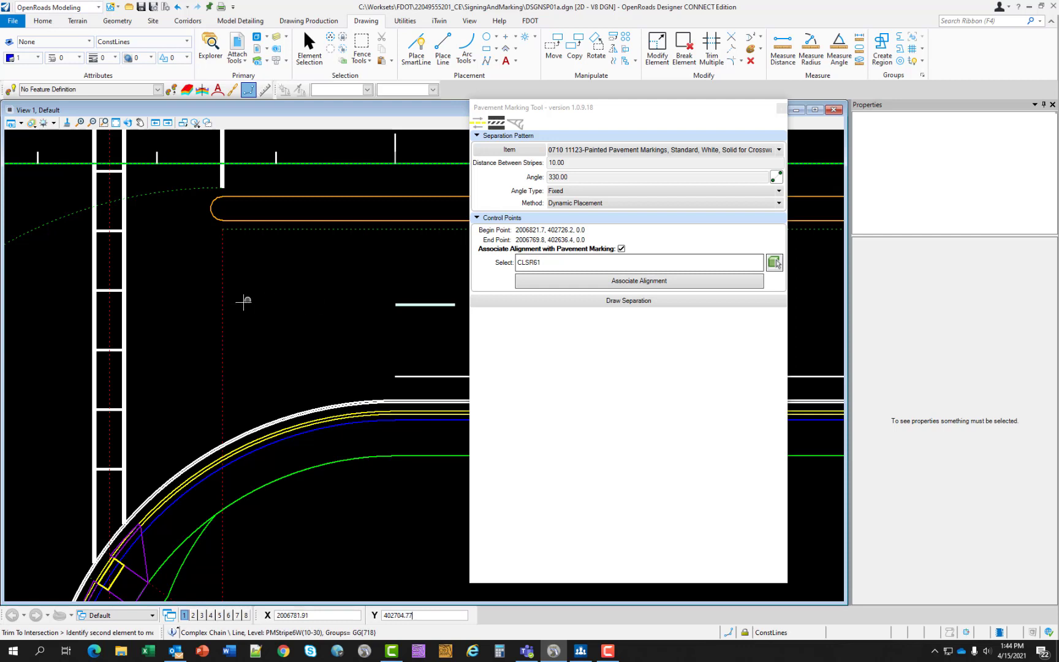
{"action": "left_click", "coordinate": [224, 308]}
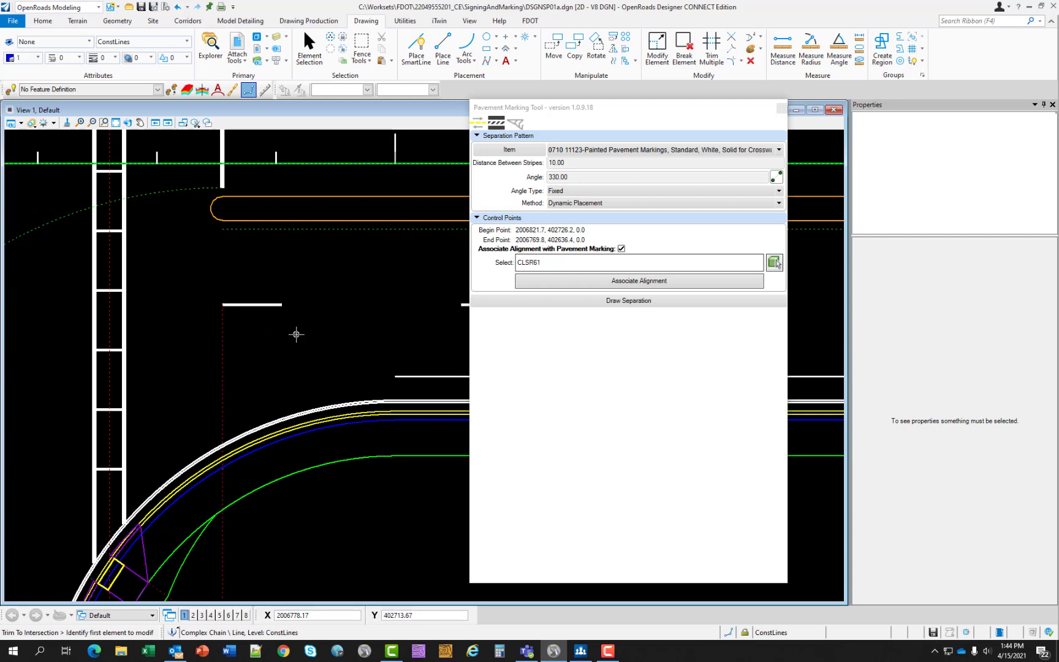
{"action": "scroll", "coordinate": [296, 346], "scroll_direction": "down", "scroll_amount": 2}
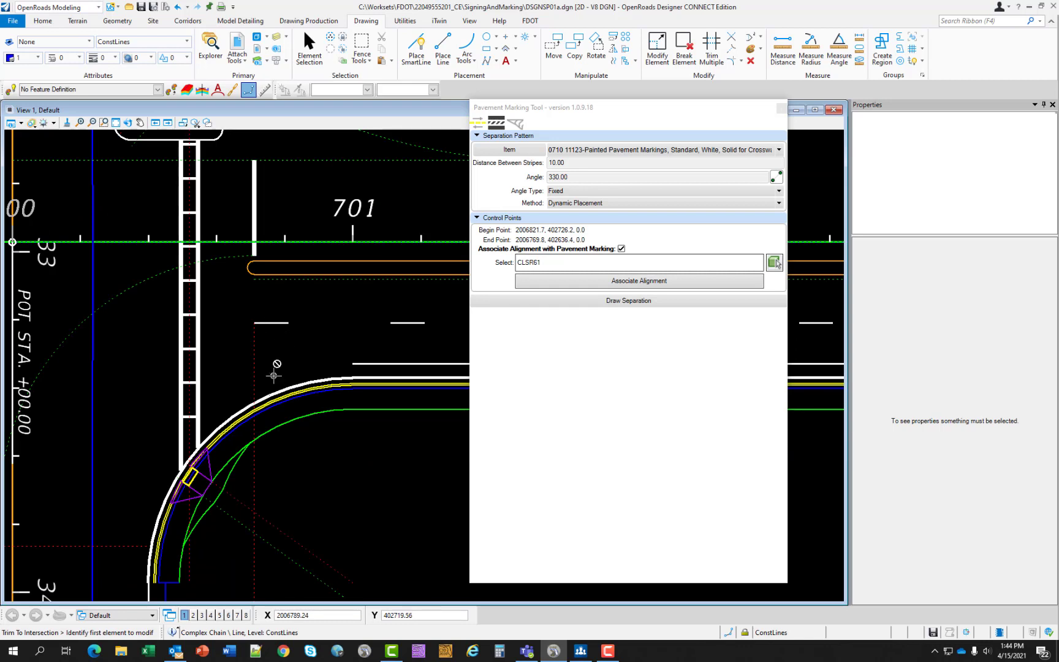
- Extend the solid 6" white stripe below the skip stripe to the nearer crosswalk line with Trim To Element
{"action": "scroll", "coordinate": [296, 374], "scroll_direction": "up", "scroll_amount": 2}
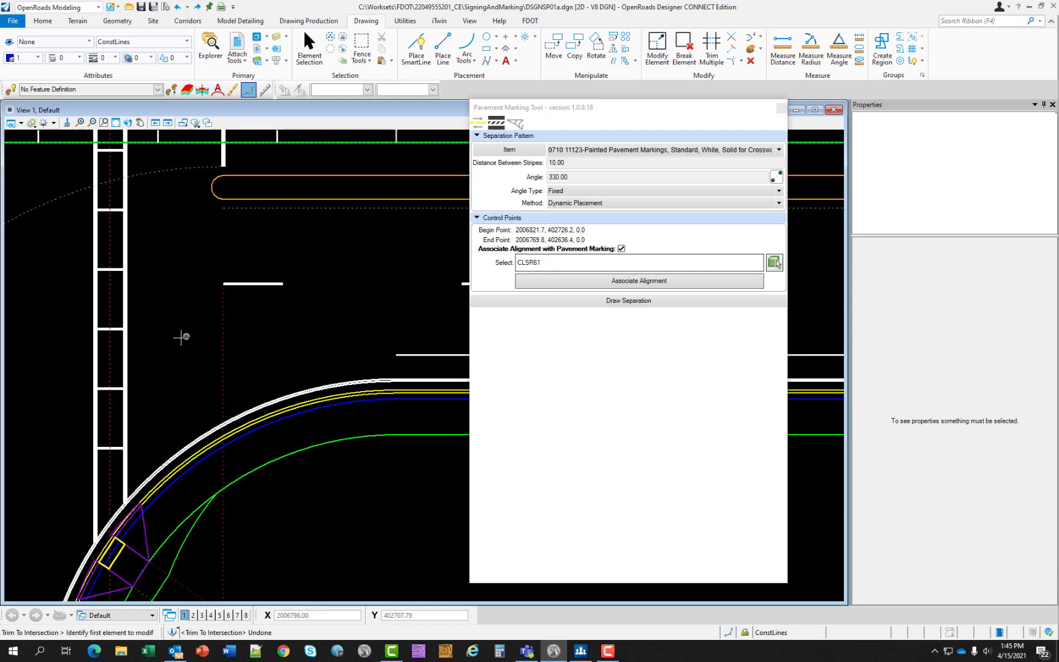
{"action": "left_click", "coordinate": [126, 364]}
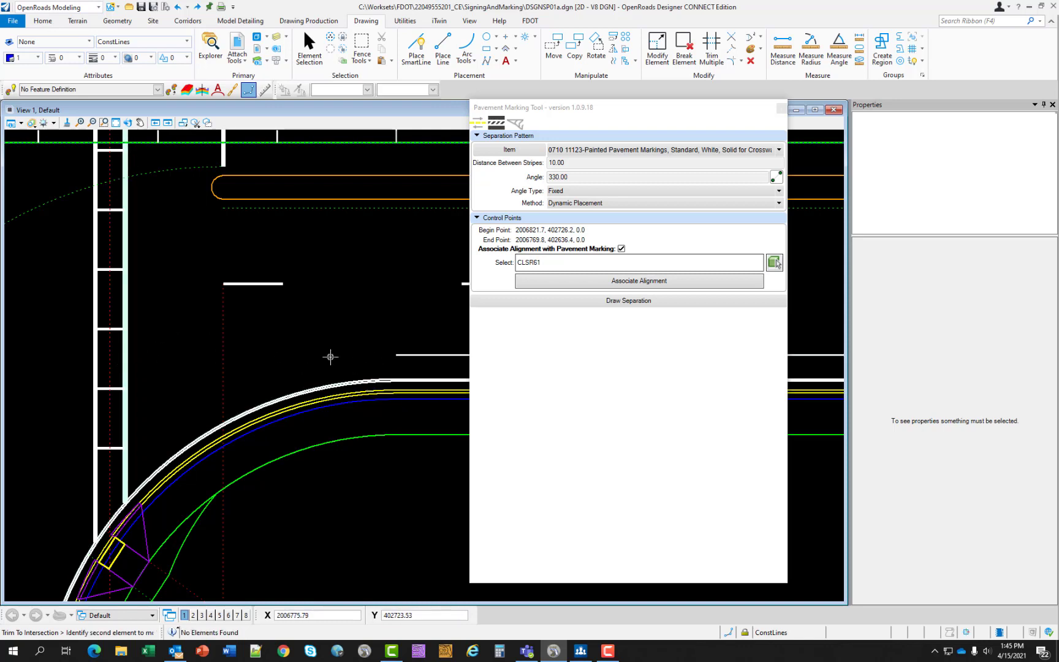
{"action": "left_click", "coordinate": [732, 49]}
{"action": "left_click", "coordinate": [416, 354]}
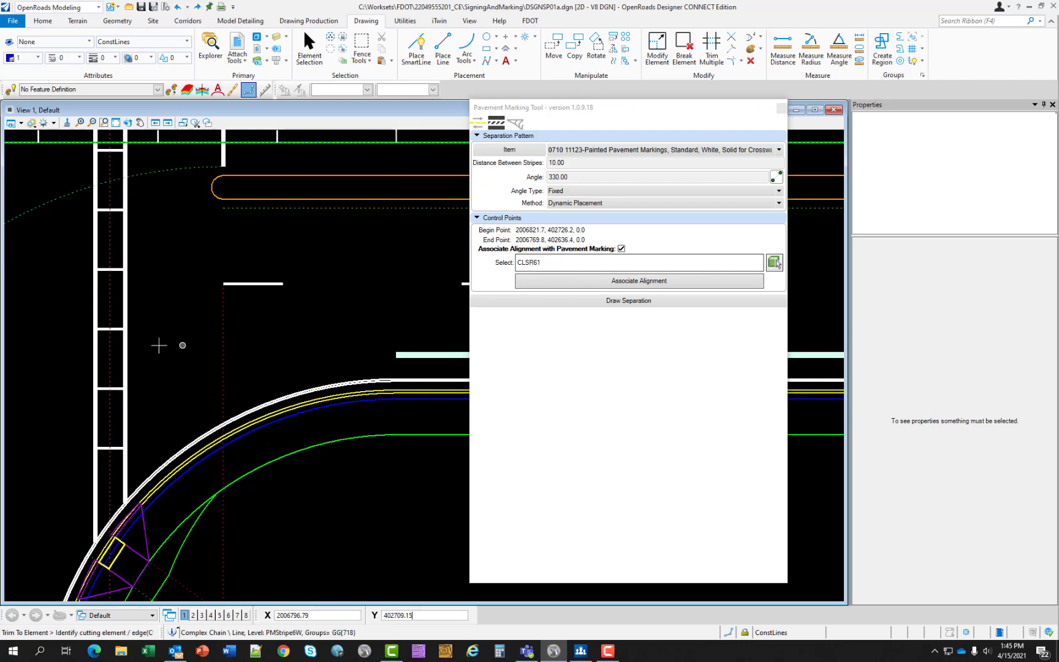
{"action": "left_click", "coordinate": [128, 357]}
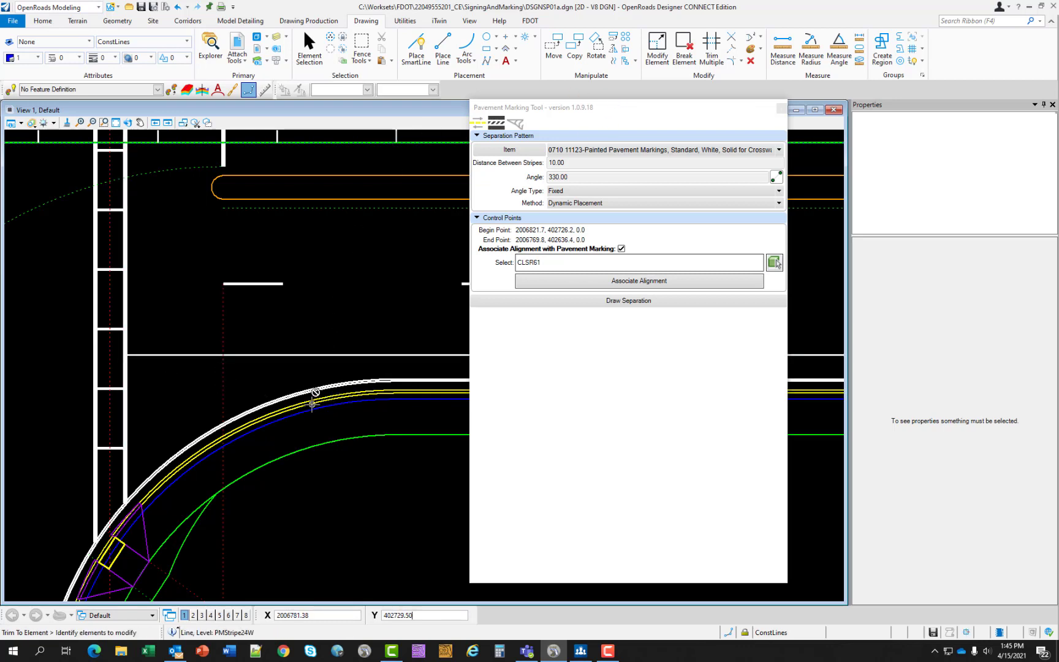
{"action": "scroll", "coordinate": [372, 383], "scroll_direction": "up", "scroll_amount": 2}
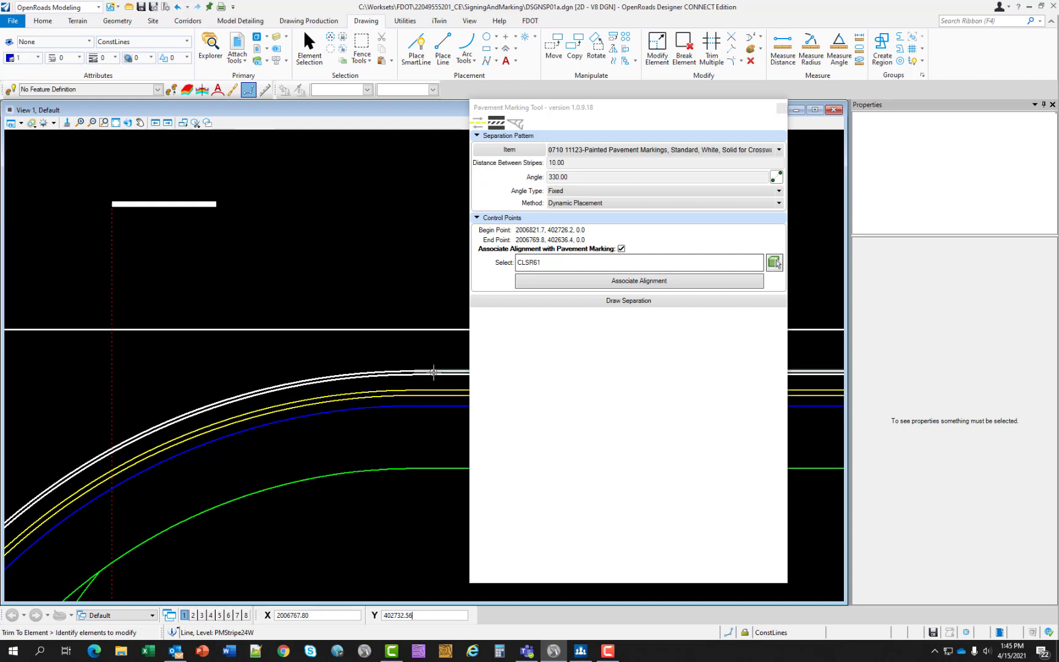
- Extend the straight run of the 6" white edge stripe beside the curb return to the nearer crosswalk line with Trim To Element
{"action": "scroll", "coordinate": [429, 365], "scroll_direction": "up", "scroll_amount": 2}
{"action": "middle_click_drag", "start_coordinate": [422, 367], "coordinate": [154, 373]}
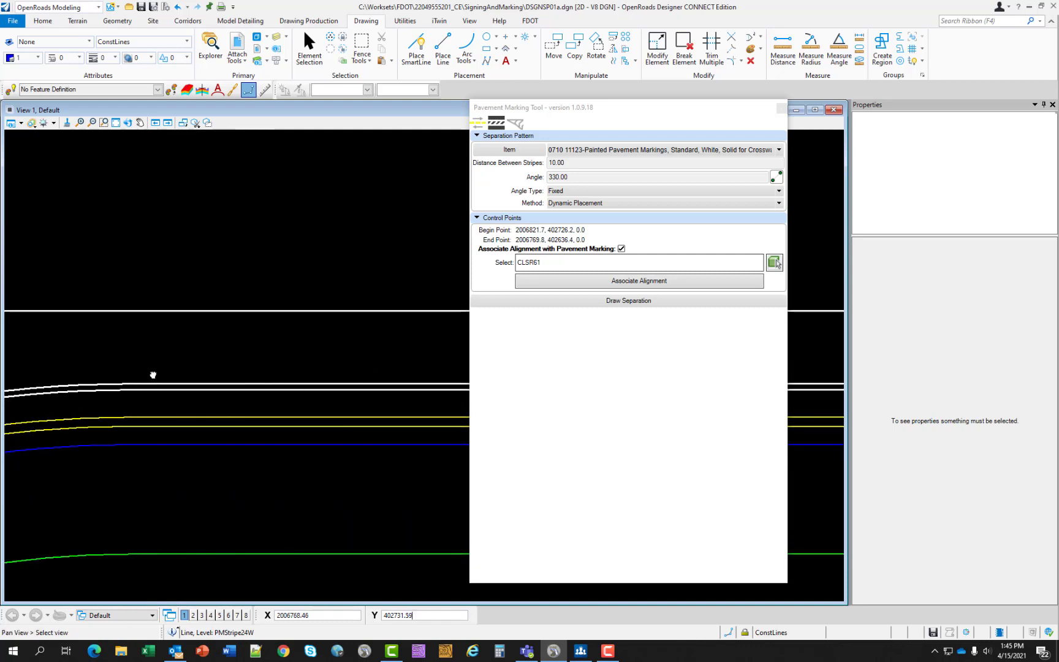
{"action": "left_click", "coordinate": [326, 381]}
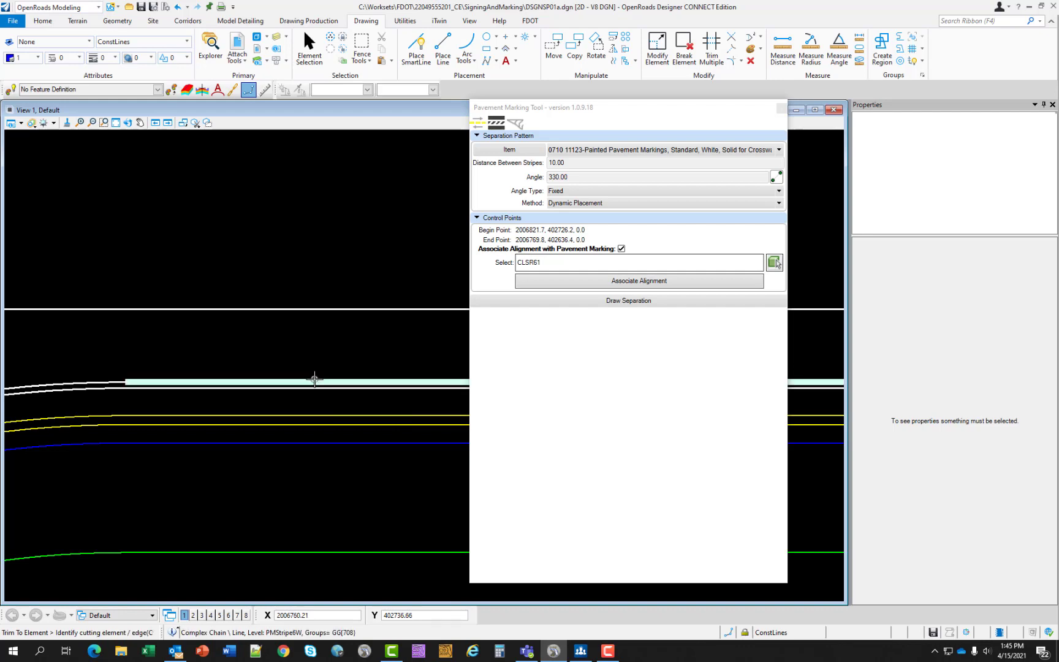
{"action": "scroll", "coordinate": [315, 380], "scroll_direction": "down", "scroll_amount": 5}
{"action": "scroll", "coordinate": [123, 385], "scroll_direction": "up", "scroll_amount": 5}
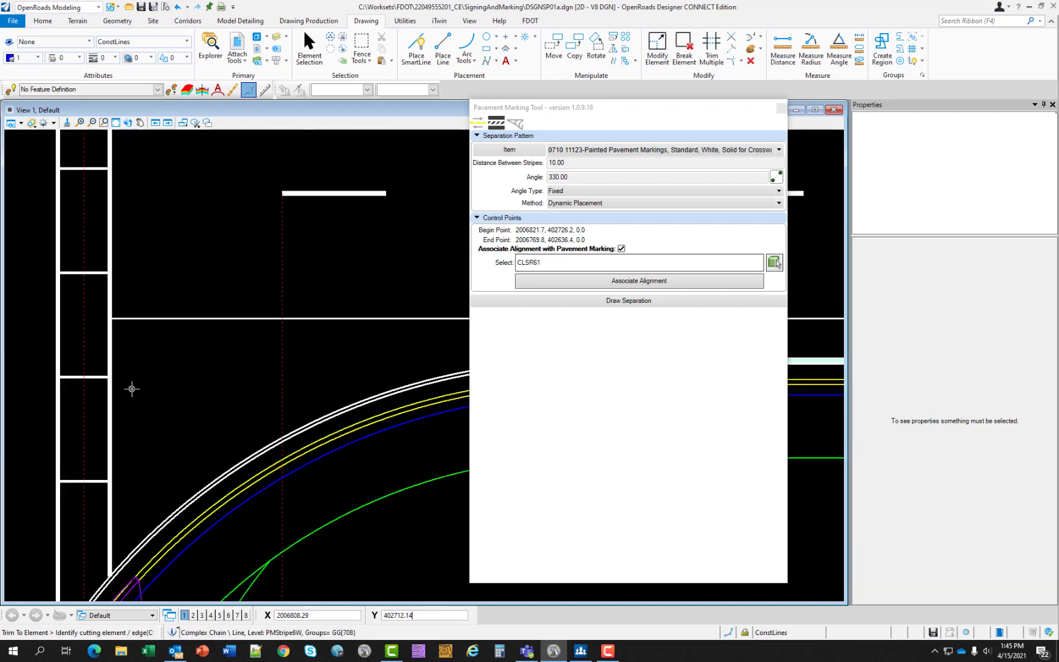
{"action": "left_click", "coordinate": [107, 407]}
{"action": "scroll", "coordinate": [132, 398], "scroll_direction": "down", "scroll_amount": 5}
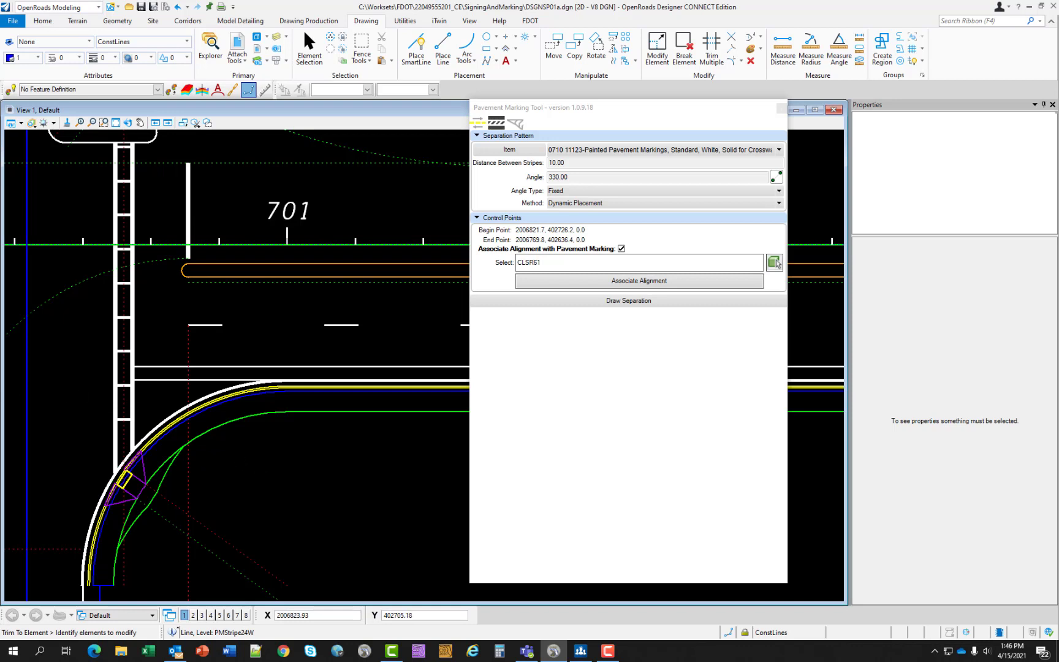
- In the striping pattern, assign 0710 11101 White, Solid, 6" to Stripe 1 and 0709 11131 White, 10-30 Skip, 6" to Stripe 2
{"action": "scroll", "coordinate": [399, 336], "scroll_direction": "down", "scroll_amount": 5}
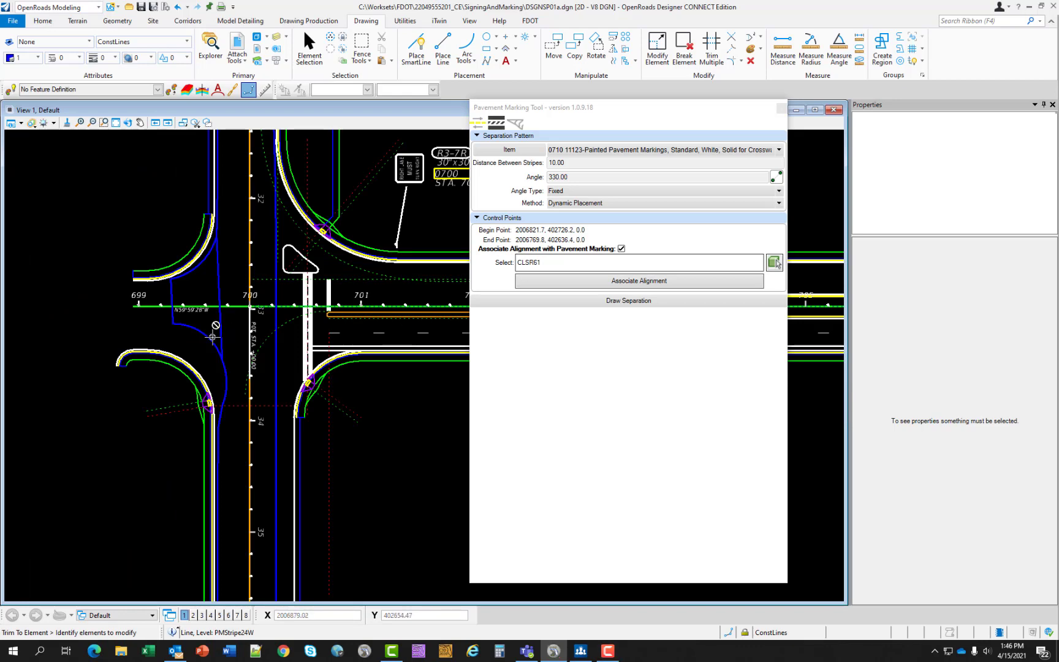
{"action": "middle_click_drag", "start_coordinate": [406, 369], "coordinate": [54, 425]}
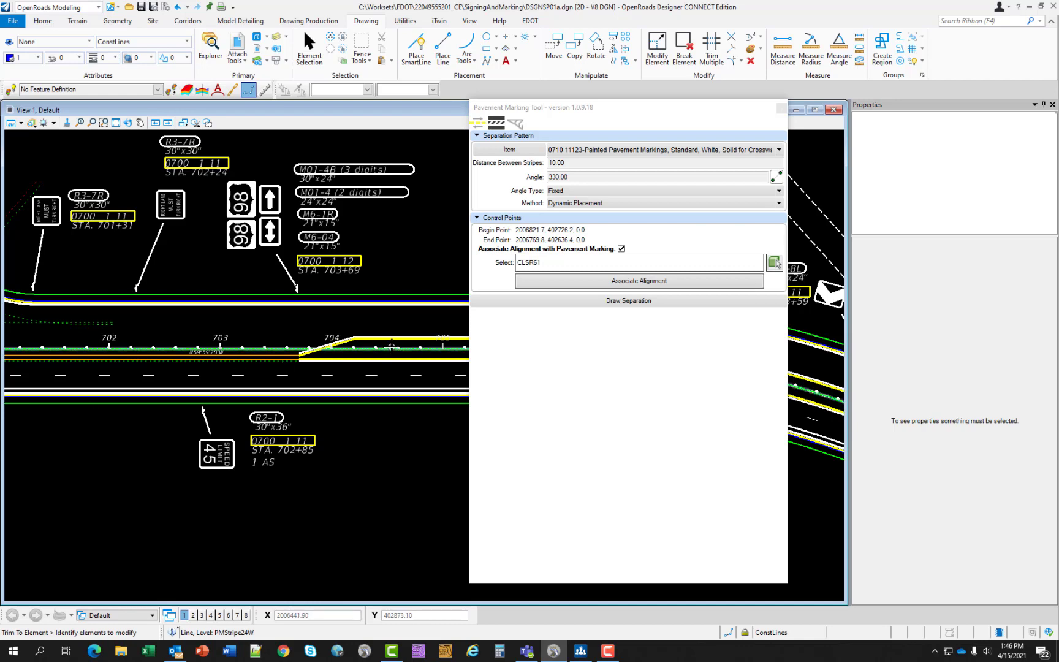
{"action": "middle_click_drag", "start_coordinate": [391, 347], "coordinate": [261, 399]}
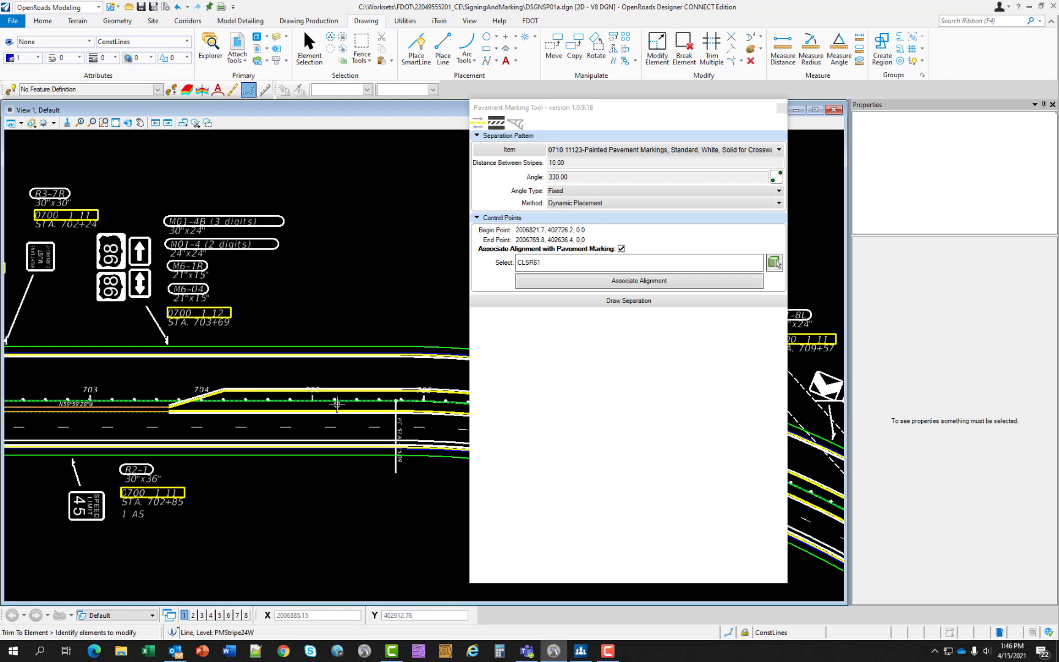
{"action": "scroll", "coordinate": [337, 404], "scroll_direction": "up", "scroll_amount": 5}
{"action": "scroll", "coordinate": [336, 404], "scroll_direction": "up", "scroll_amount": 2}
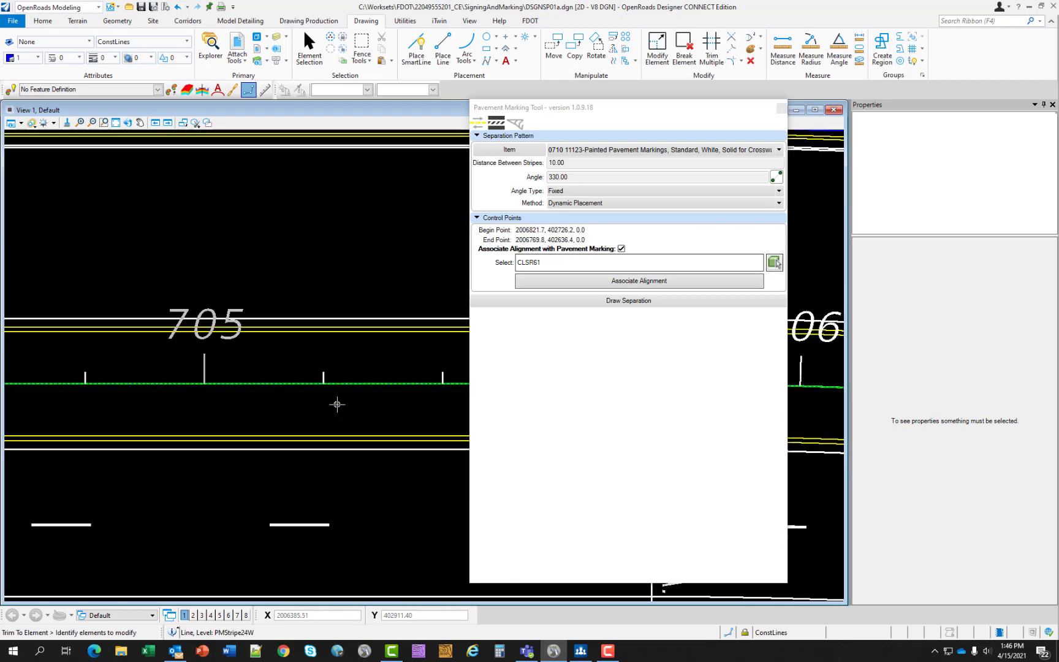
{"action": "scroll", "coordinate": [336, 403], "scroll_direction": "down", "scroll_amount": 2}
{"action": "scroll", "coordinate": [299, 362], "scroll_direction": "up", "scroll_amount": 2}
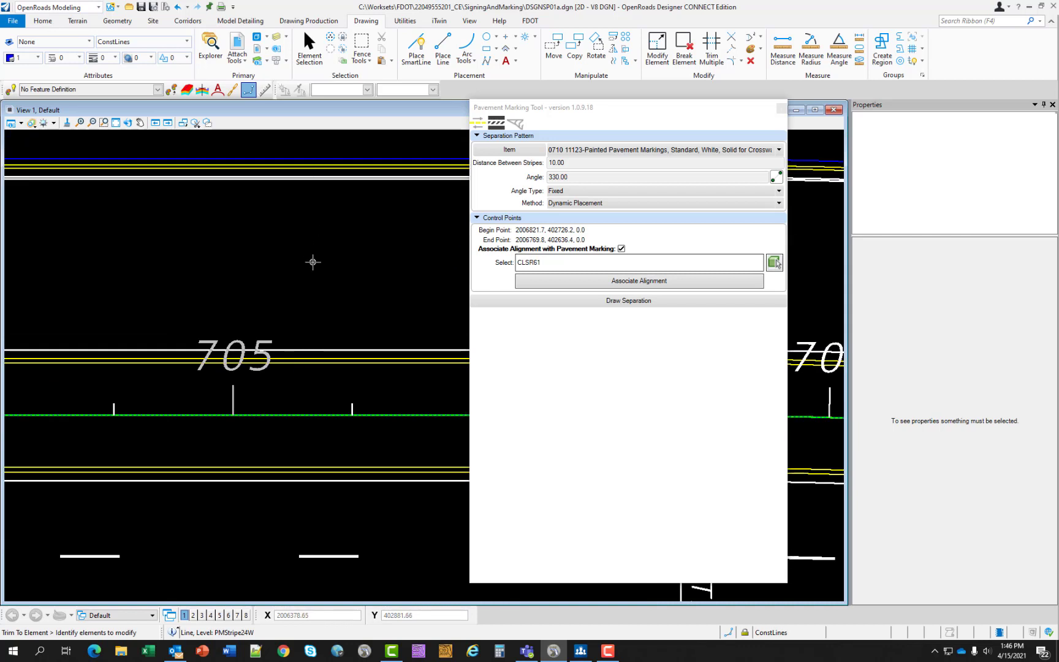
{"action": "left_click", "coordinate": [619, 109]}
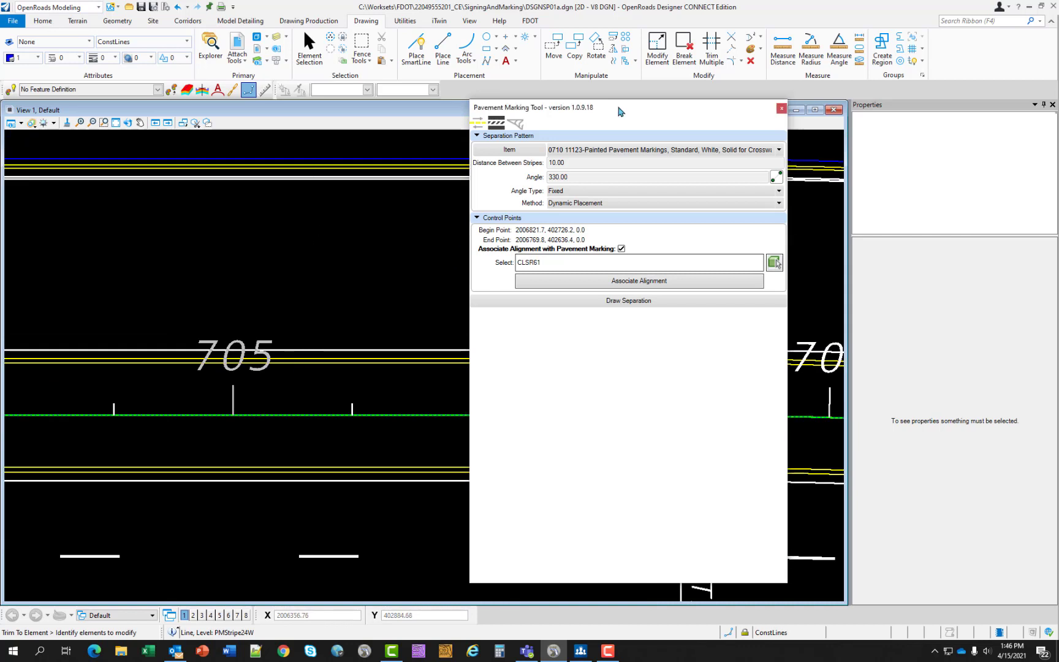
{"action": "left_click", "coordinate": [477, 123]}
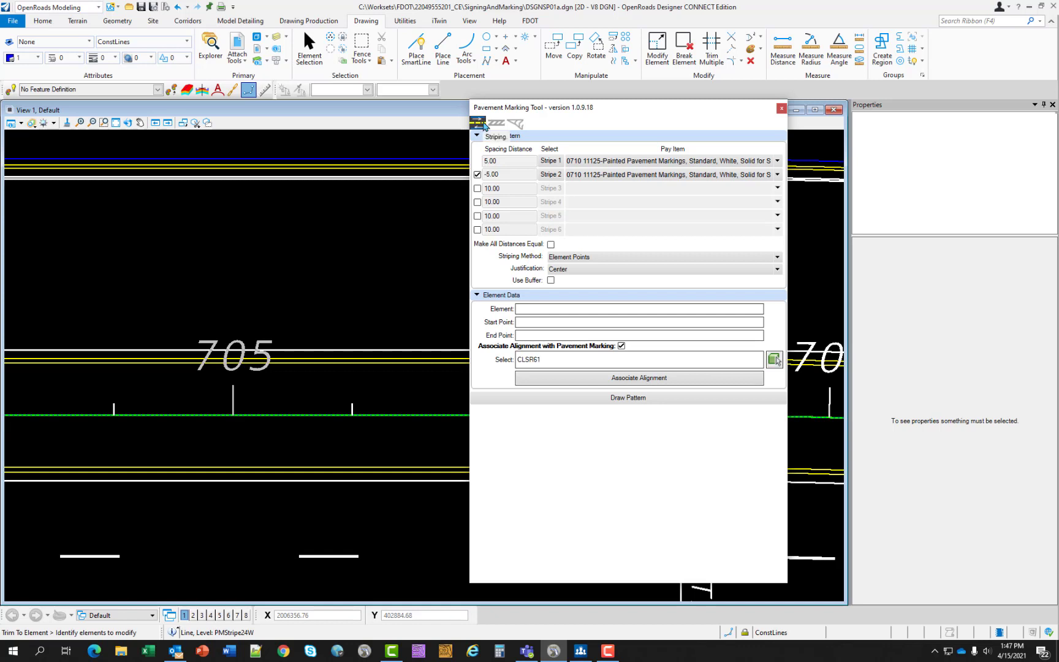
{"action": "left_click", "coordinate": [649, 164]}
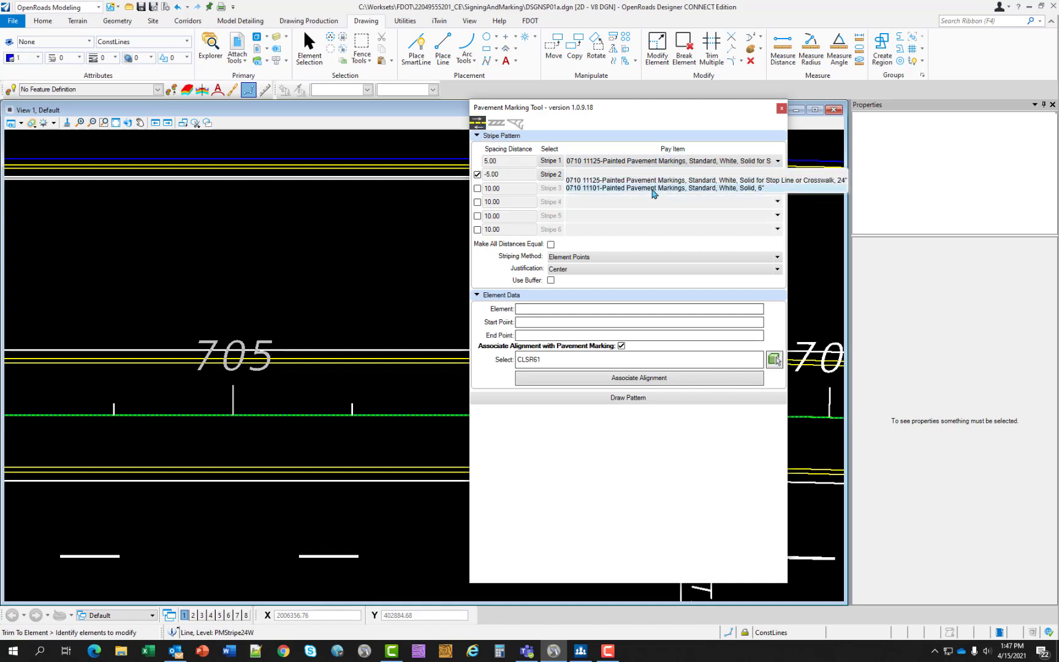
{"action": "left_click", "coordinate": [654, 189]}
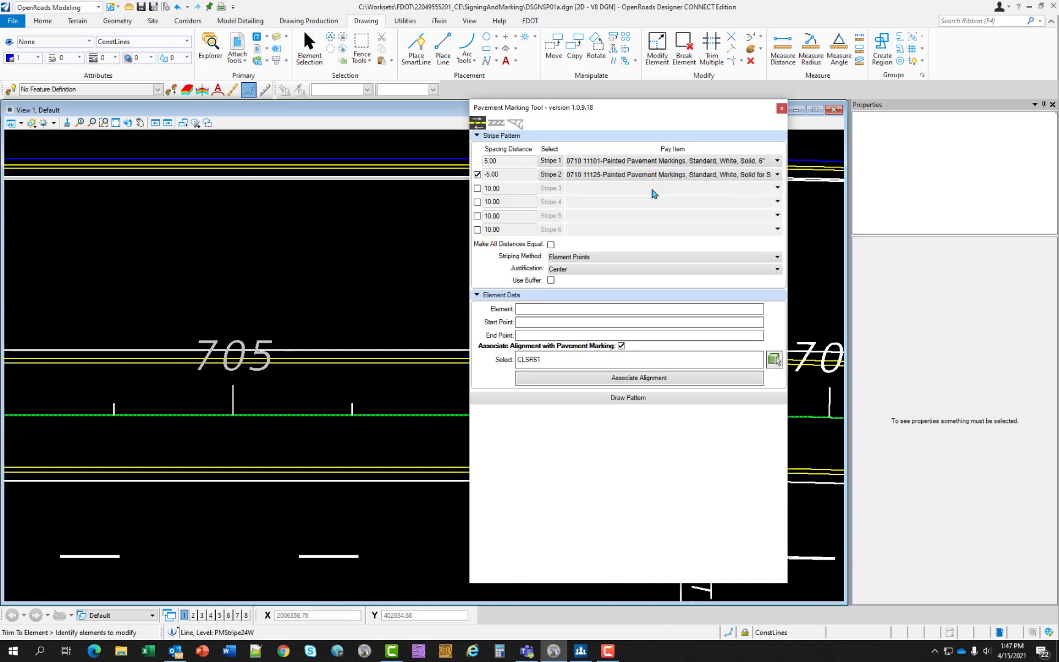
{"action": "left_click", "coordinate": [658, 178]}
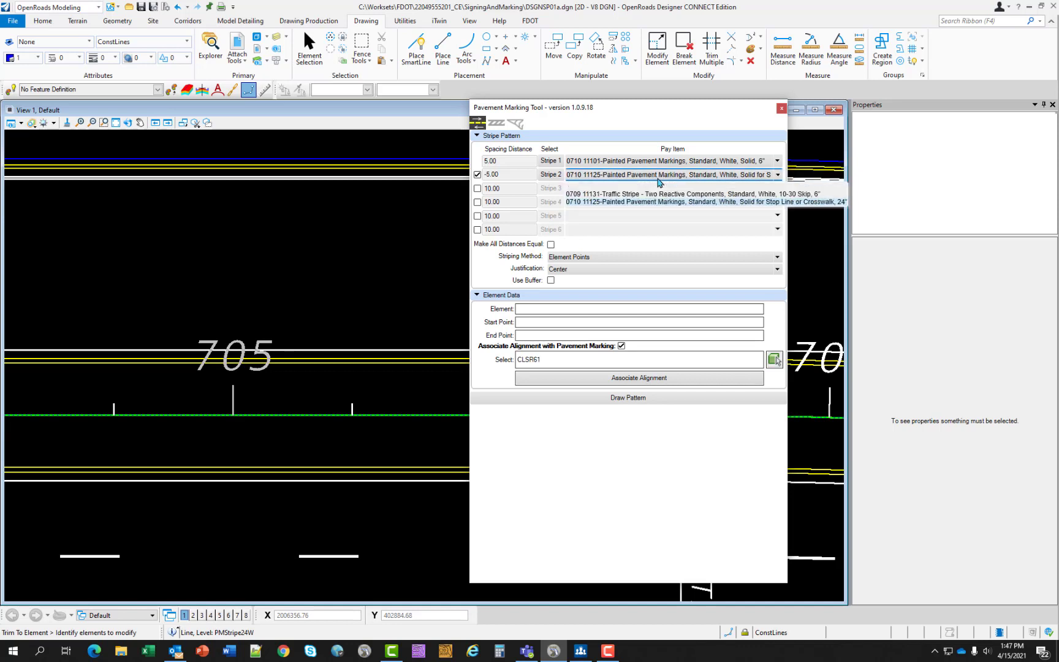
{"action": "left_click", "coordinate": [658, 194]}
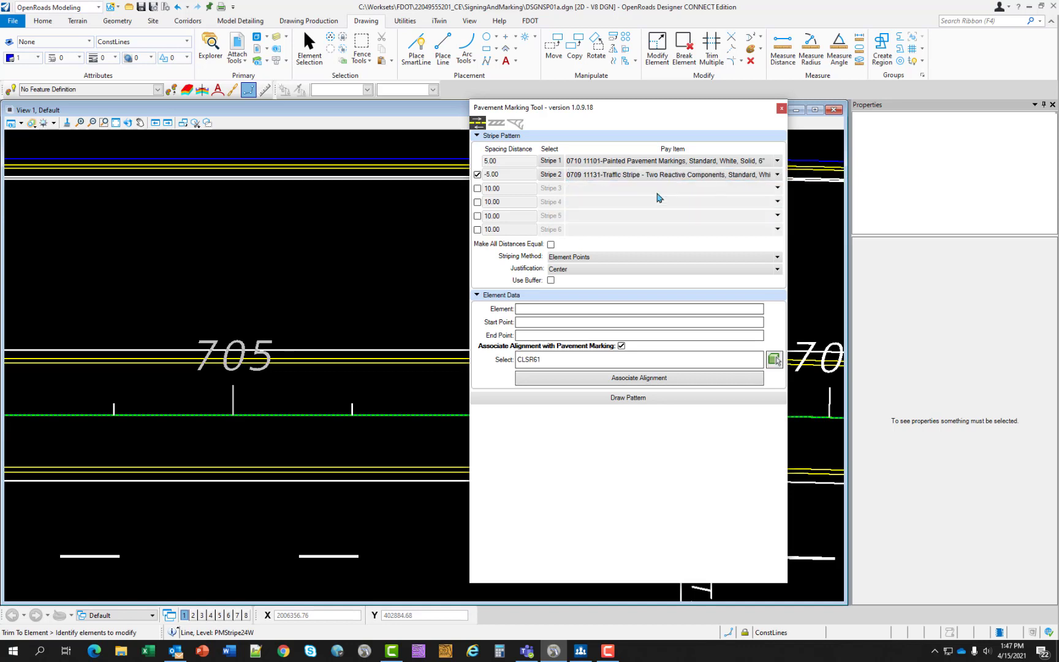
- Set the spacing distances to 4.00 for Stripe 1 and 12.00 for Stripe 2, with Inside justification
{"action": "left_click", "coordinate": [501, 162]}
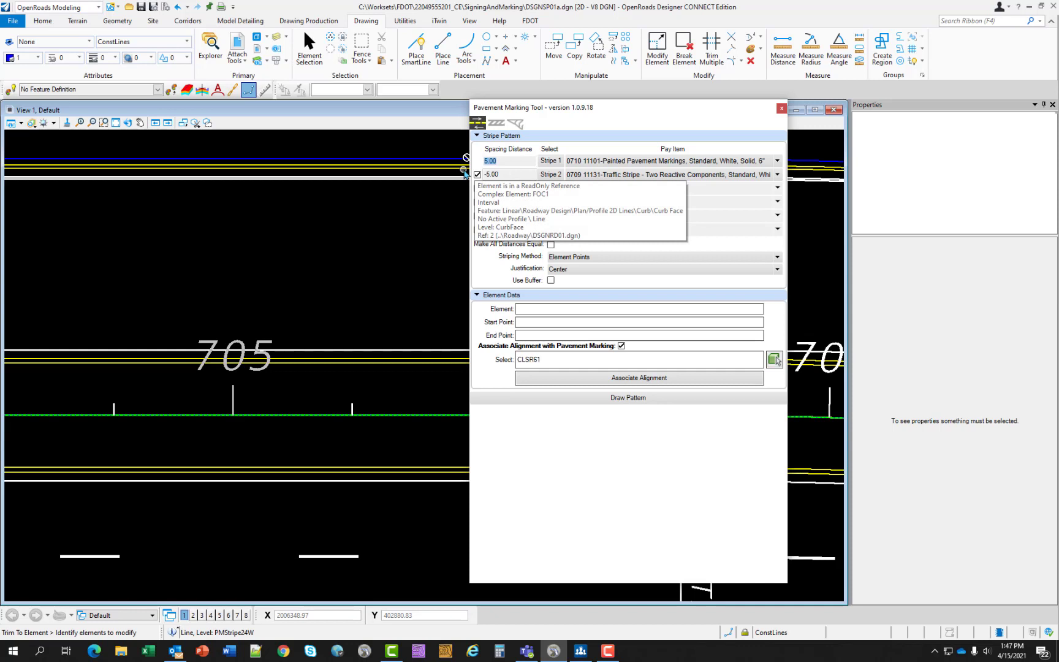
{"action": "type", "text": "4"}
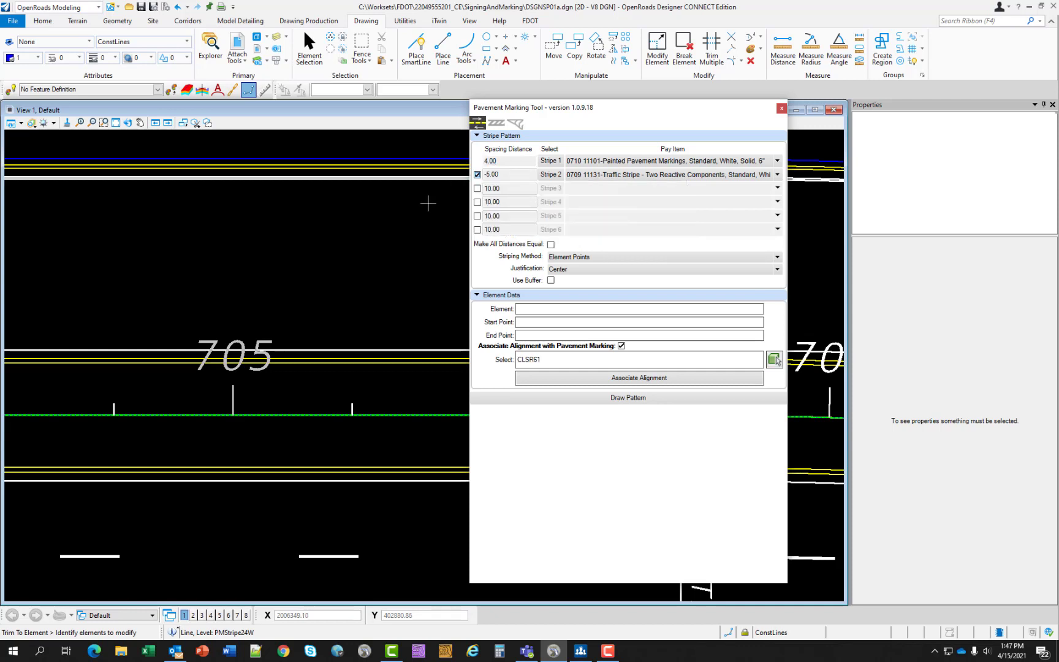
{"action": "left_click", "coordinate": [494, 174]}
{"action": "type", "text": "12"}
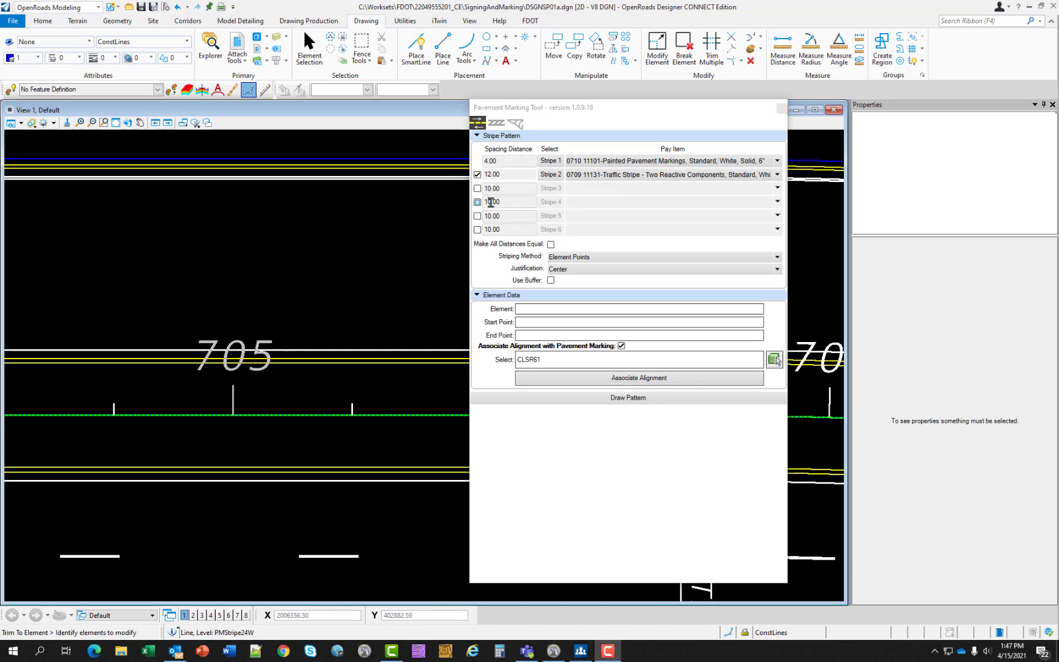
{"action": "left_click", "coordinate": [584, 270]}
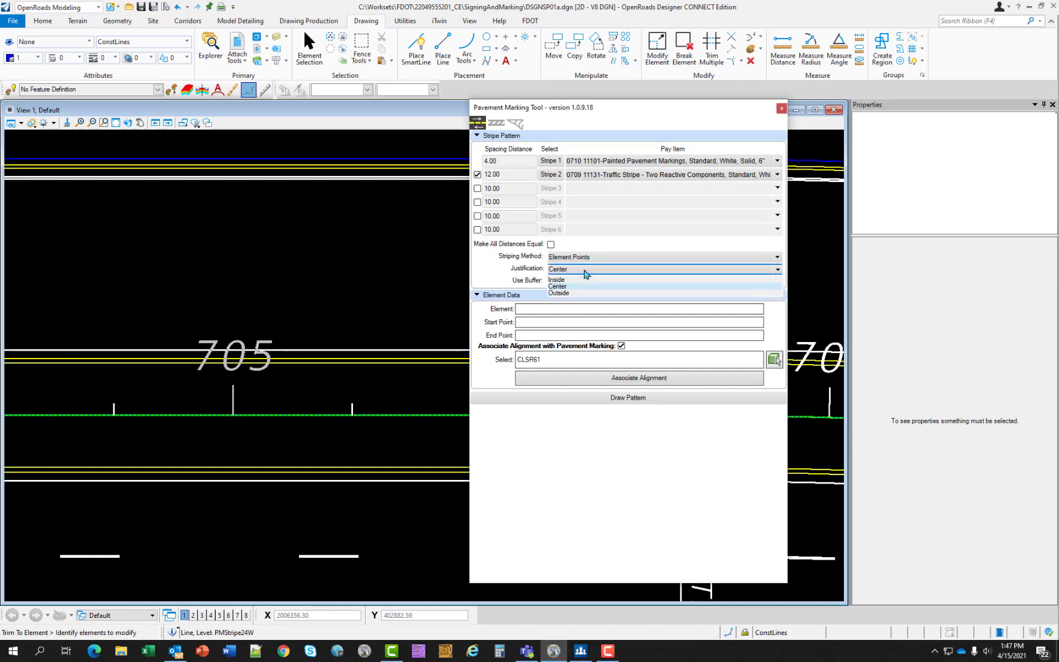
{"action": "left_click", "coordinate": [574, 280]}
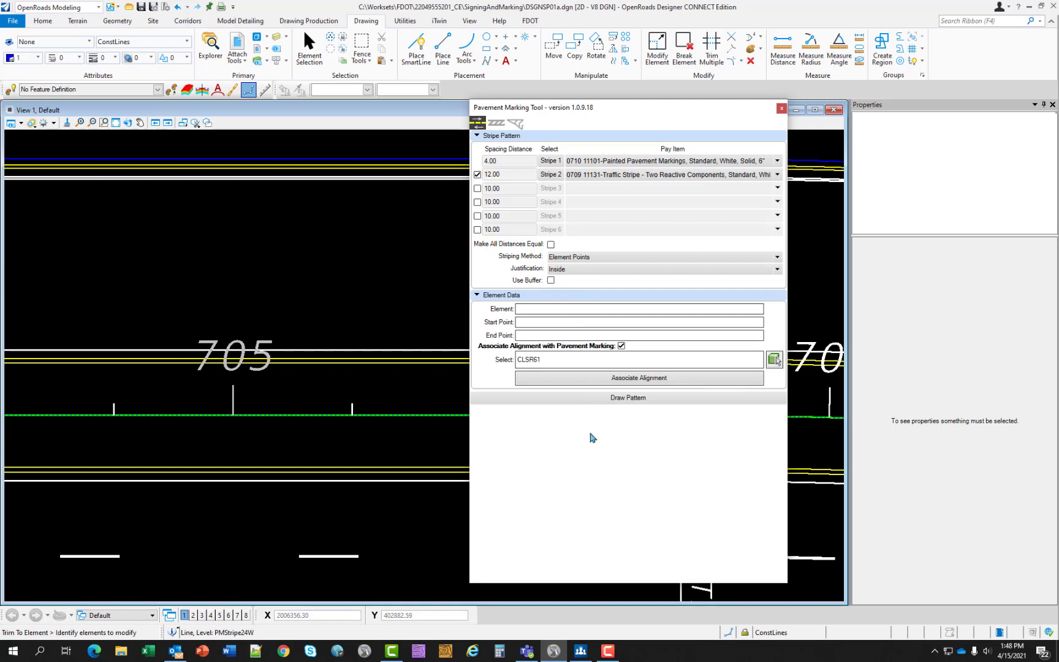
- Draw the two-stripe pattern from the inner 6" white edge stripe on the upper roadway near station 705, offset toward the centerline
{"action": "left_click", "coordinate": [610, 399]}
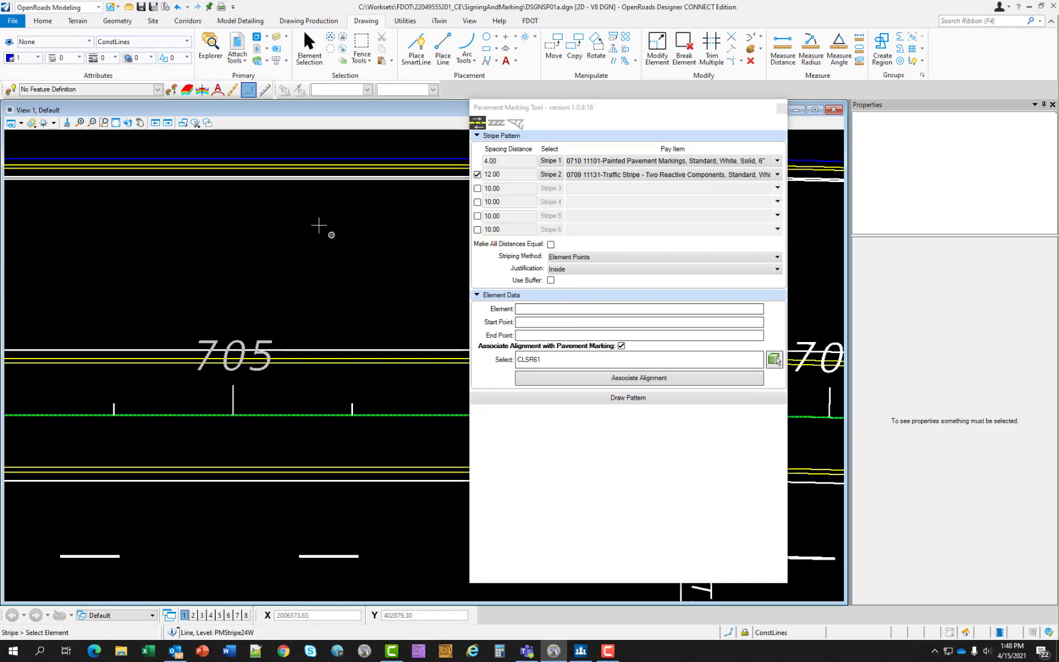
{"action": "scroll", "coordinate": [255, 174], "scroll_direction": "up", "scroll_amount": 2}
{"action": "scroll", "coordinate": [254, 174], "scroll_direction": "up", "scroll_amount": 2}
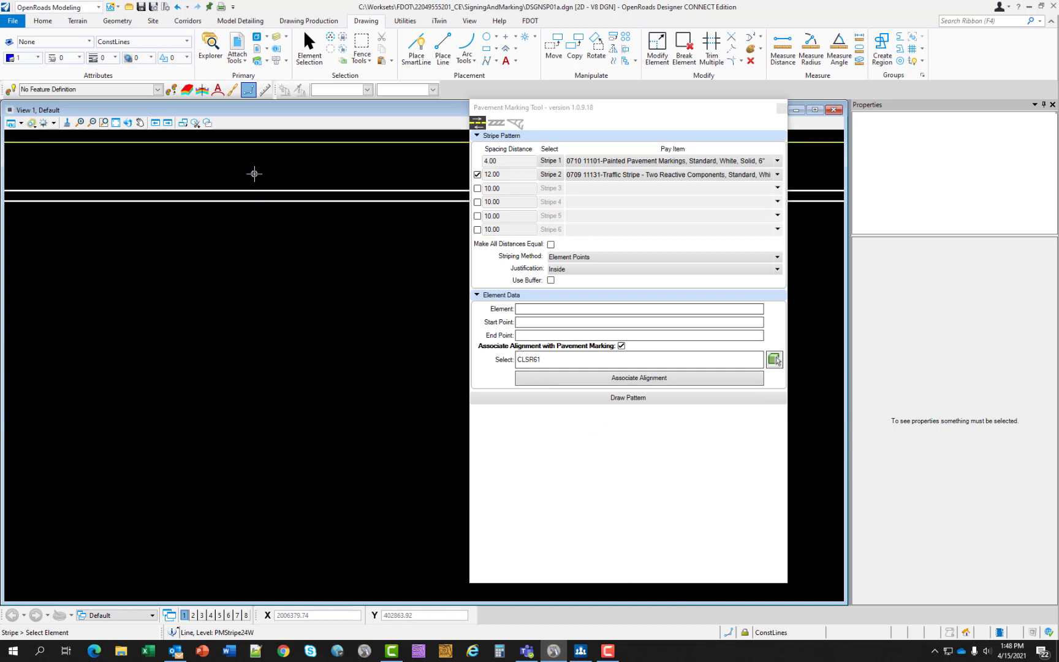
{"action": "left_click", "coordinate": [271, 201]}
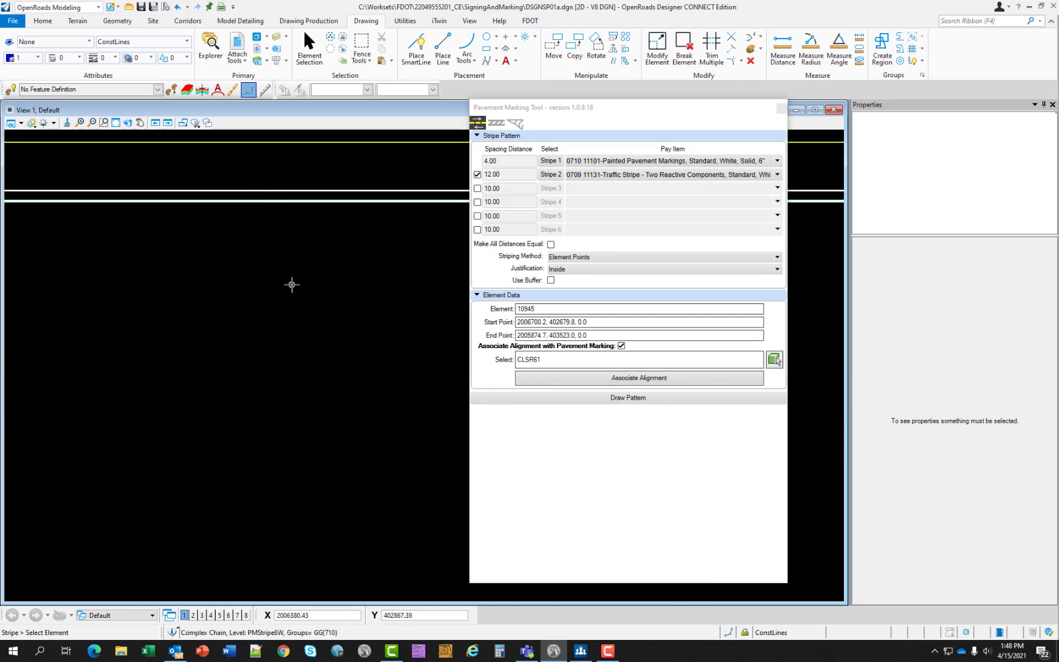
{"action": "left_click", "coordinate": [291, 338]}
{"action": "scroll", "coordinate": [291, 340], "scroll_direction": "down", "scroll_amount": 2}
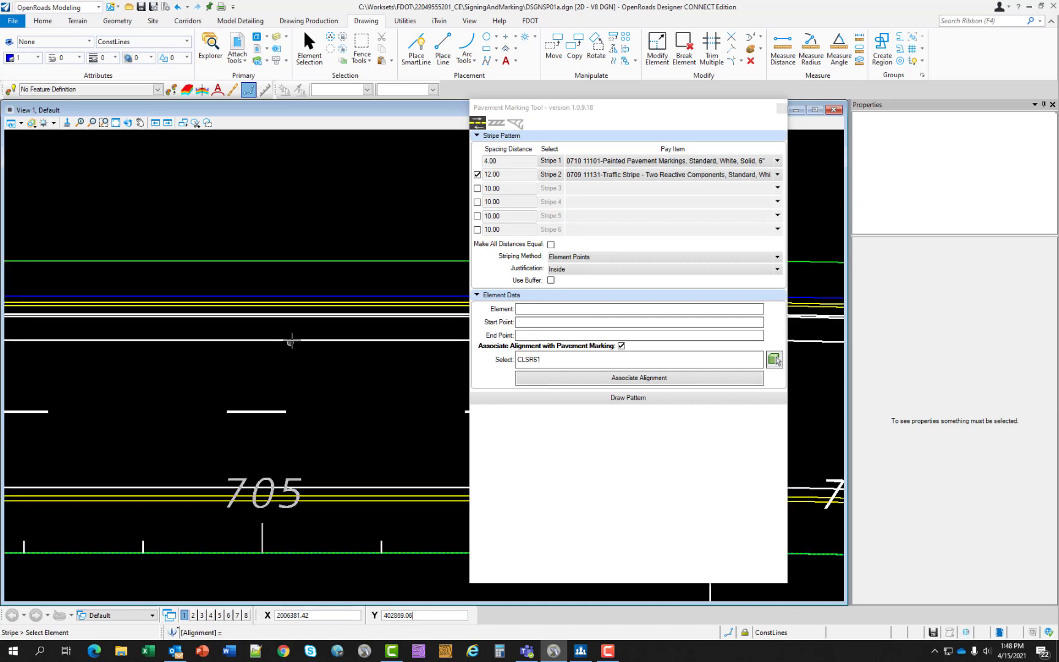
{"action": "scroll", "coordinate": [332, 396], "scroll_direction": "down", "scroll_amount": 1}
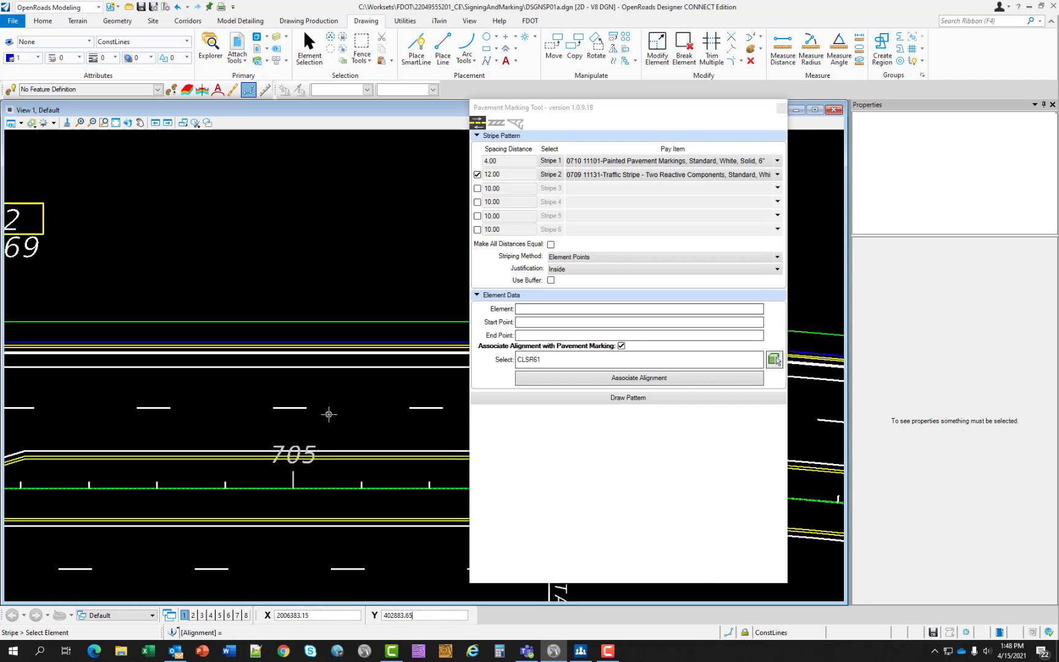
{"action": "scroll", "coordinate": [328, 428], "scroll_direction": "up", "scroll_amount": 3}
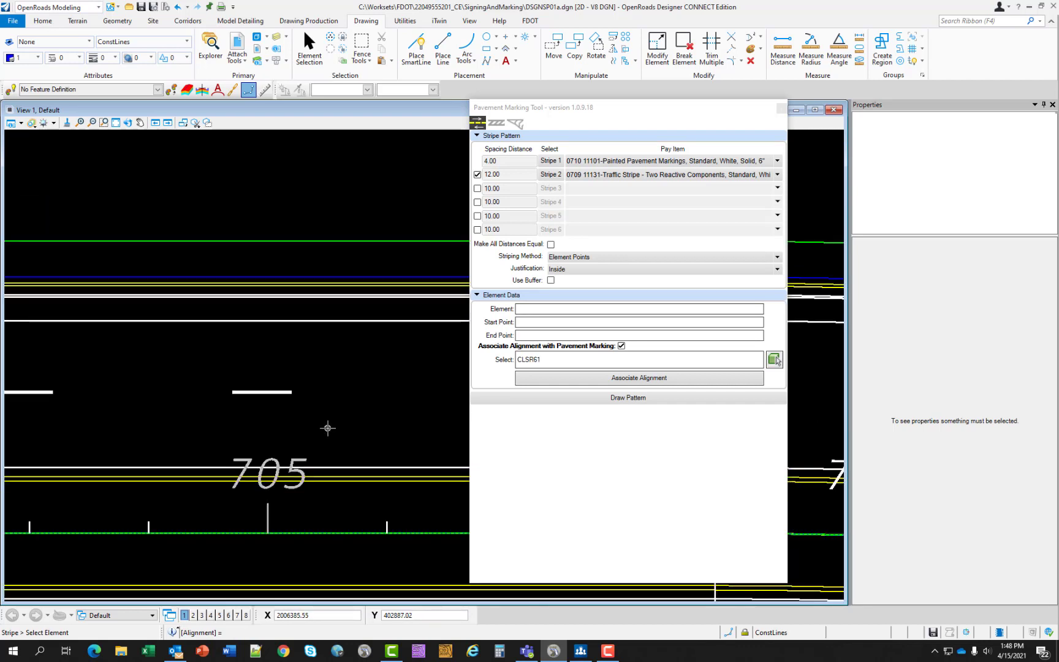